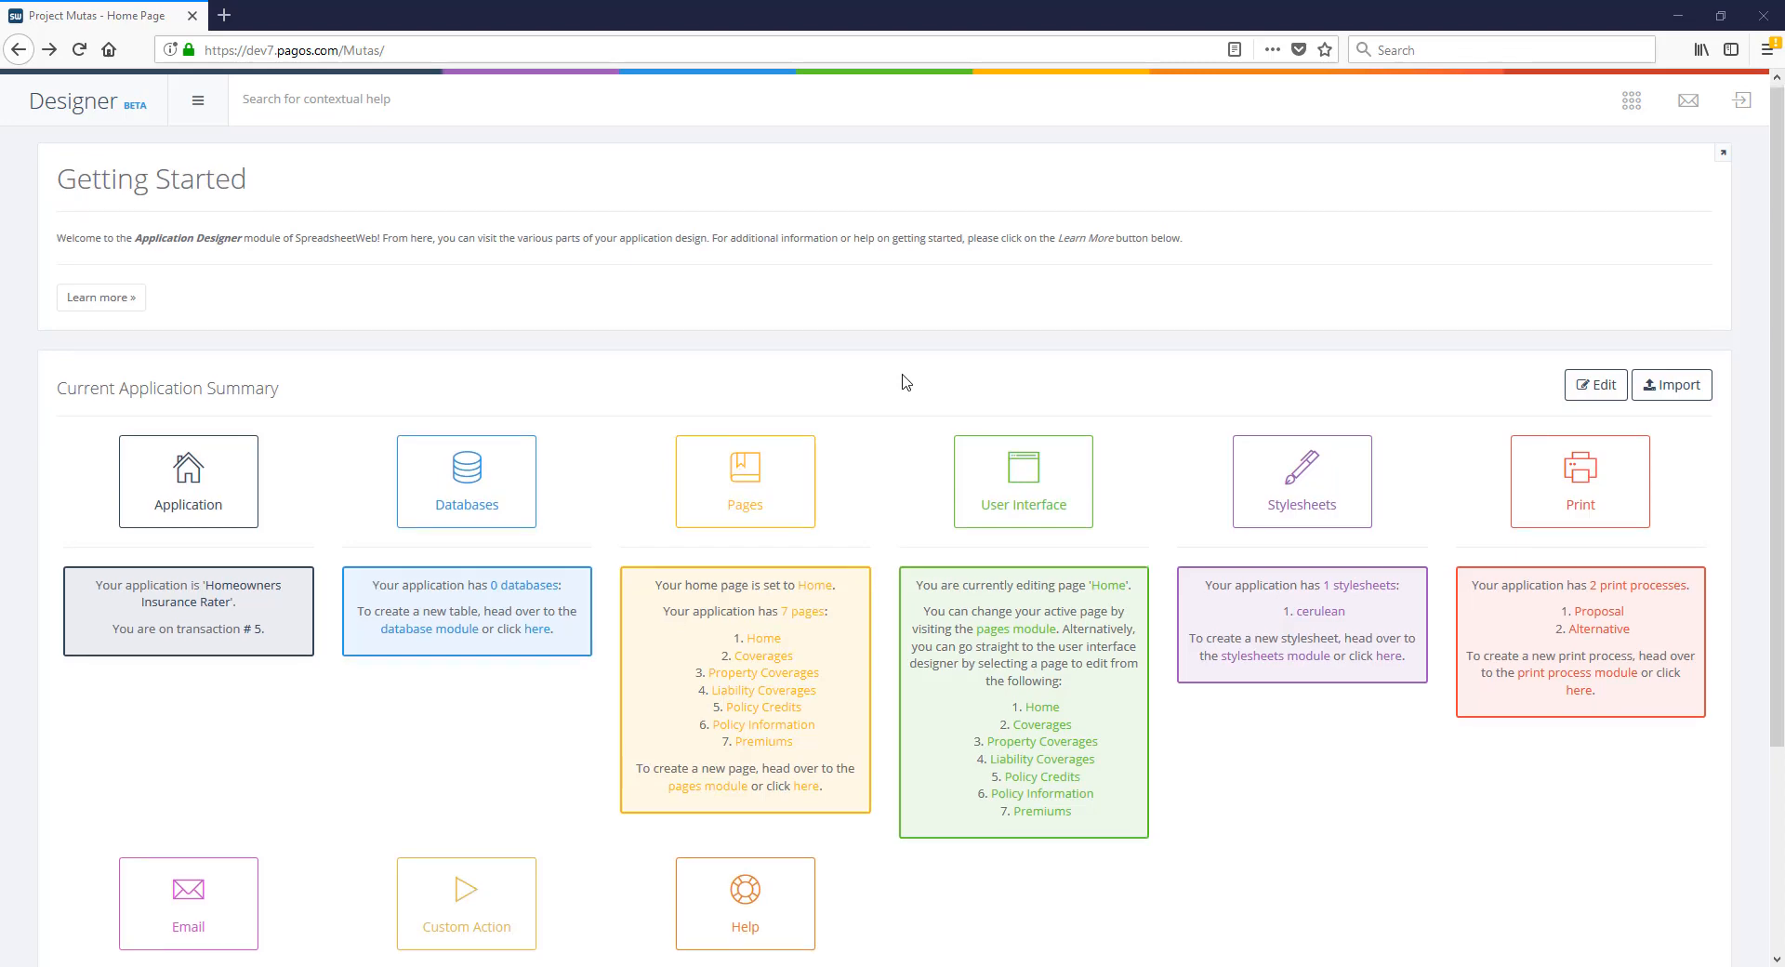
# - Start a new email process from the email designer and name it "Proposal Notification"
pyautogui.scroll(-3, 904, 382)
pyautogui.click(243, 686)
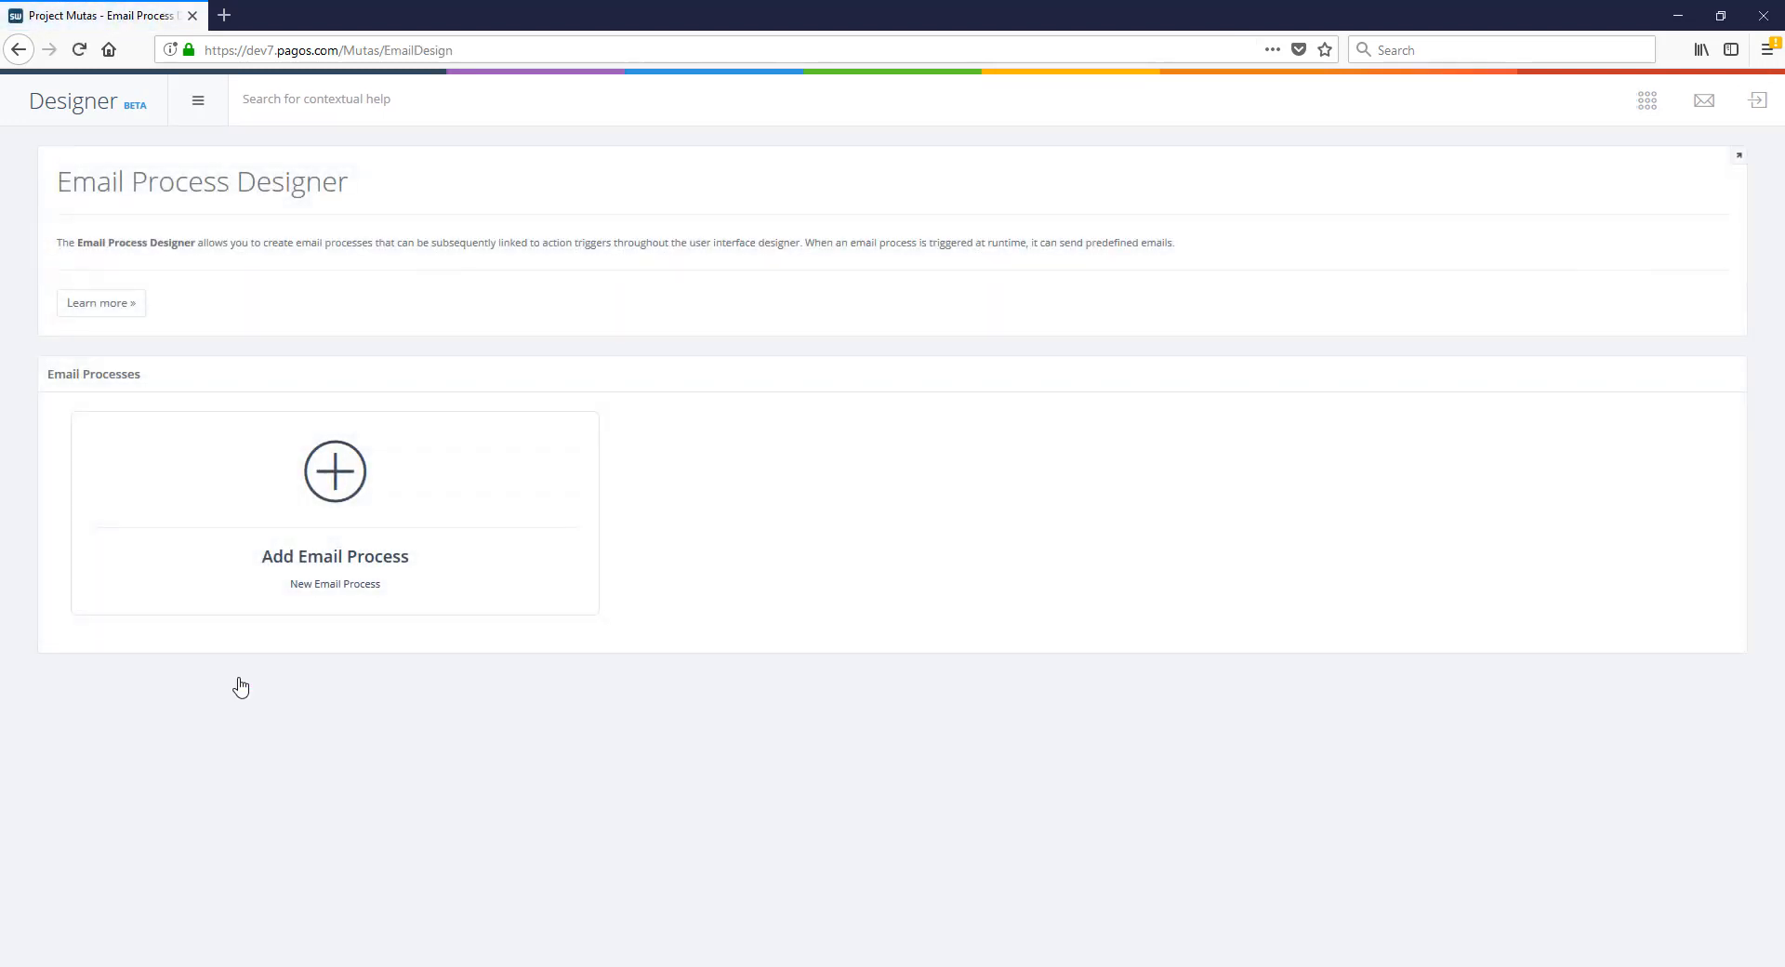
pyautogui.click(359, 466)
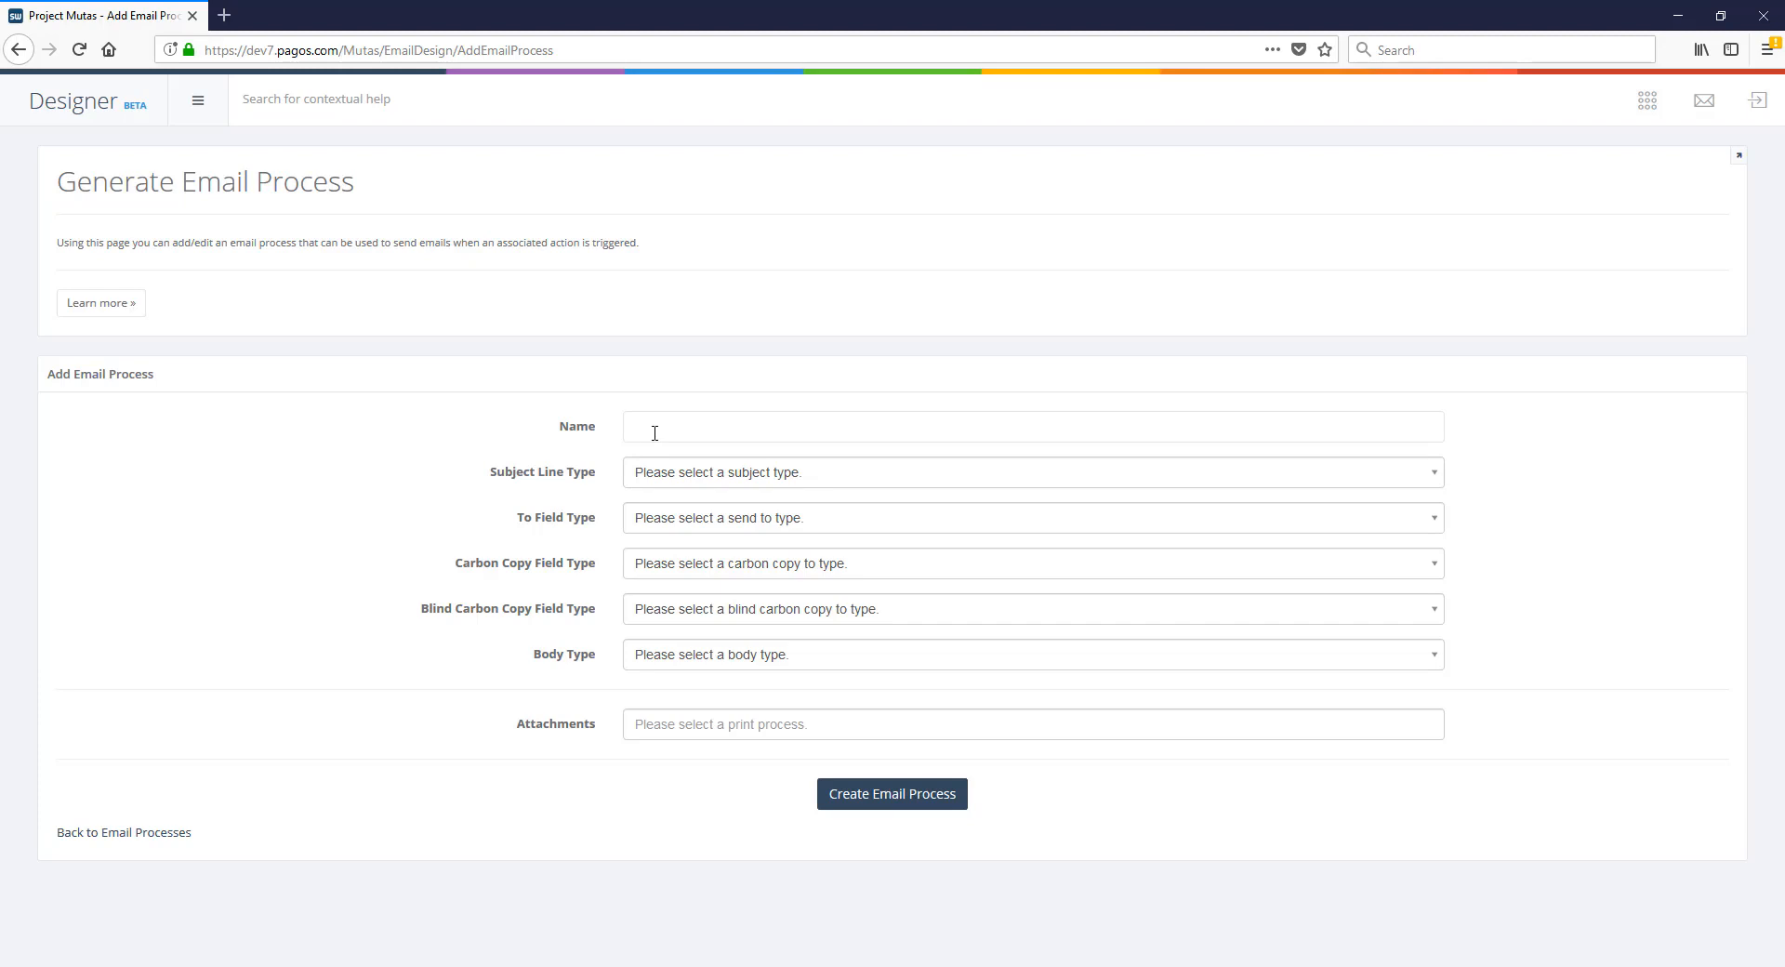
pyautogui.write('Proposal Notification')
# - Try the Static and ByValueOf subject line types and browse the named ranges offered for ByValueOf
pyautogui.click(689, 477)
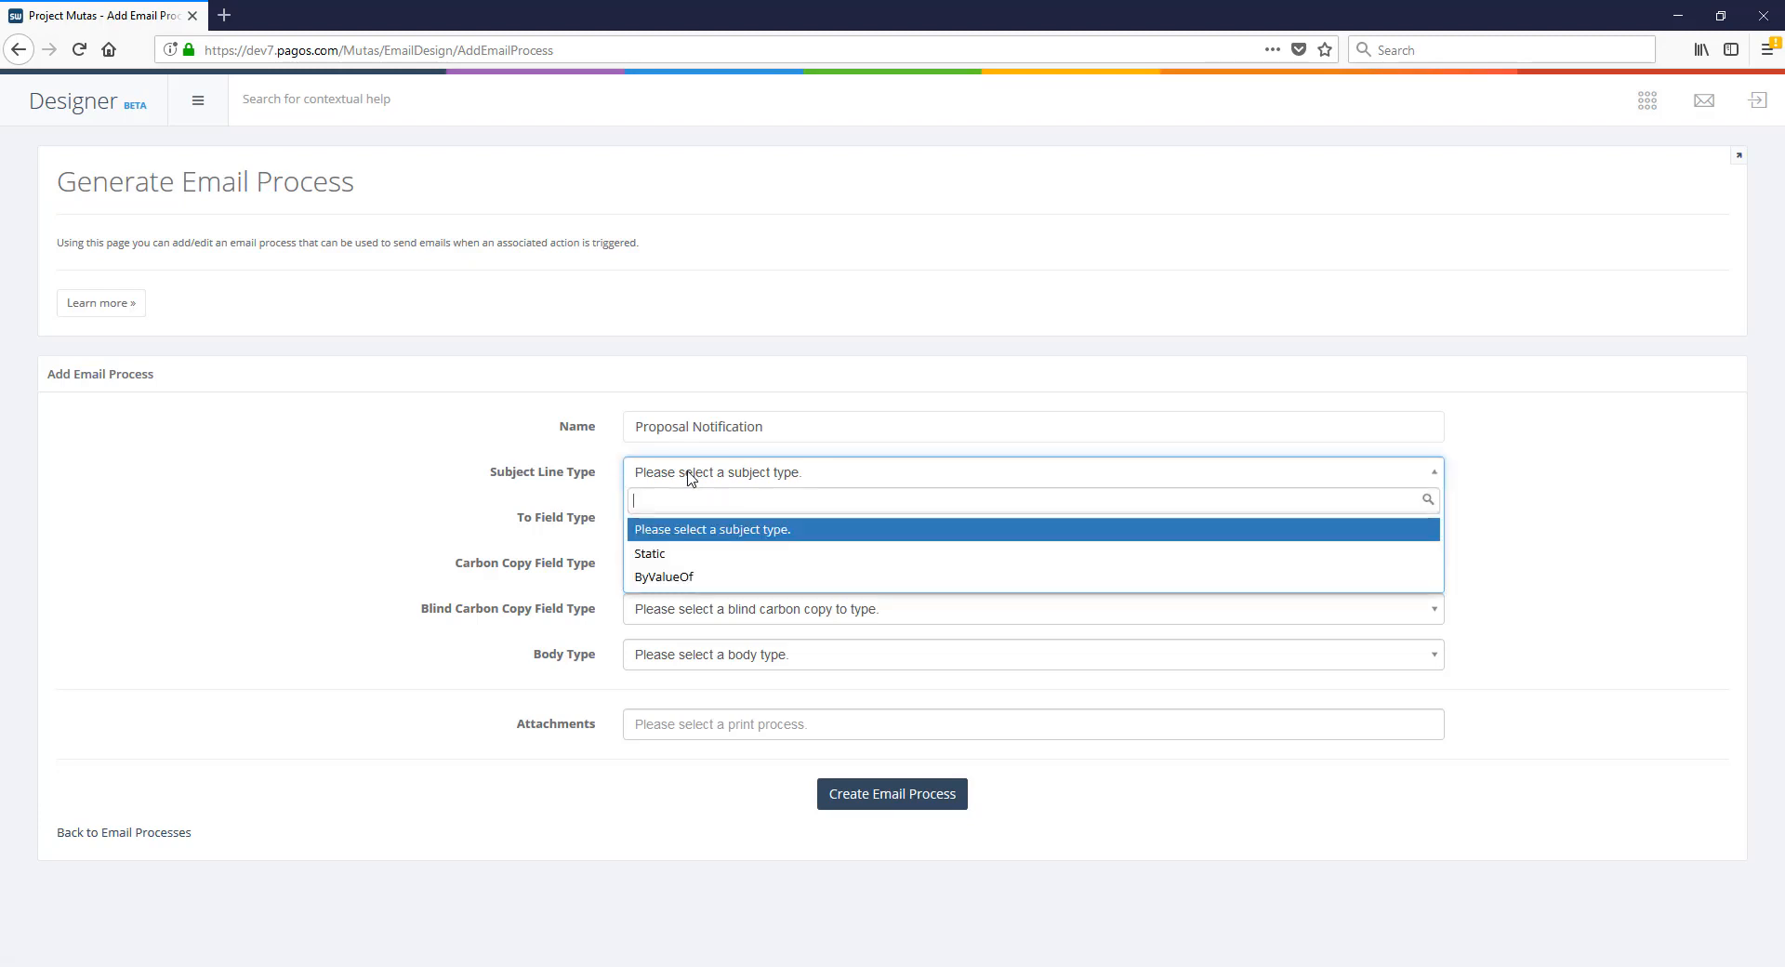
pyautogui.click(673, 556)
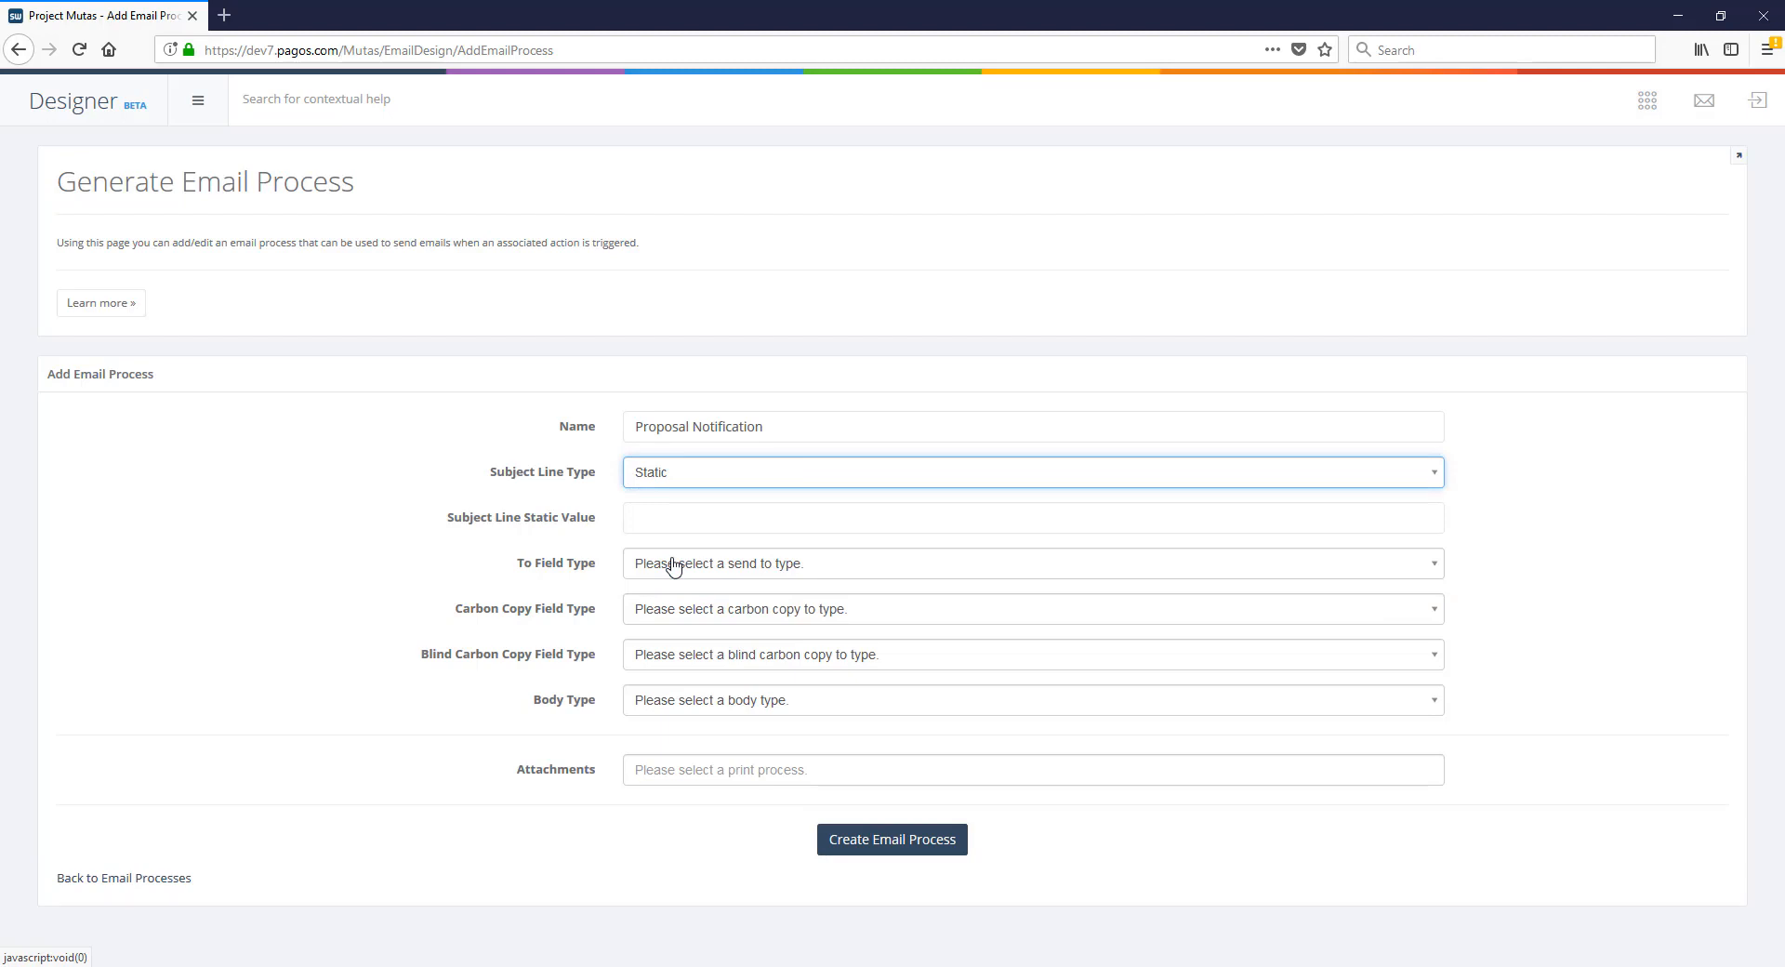
pyautogui.click(679, 522)
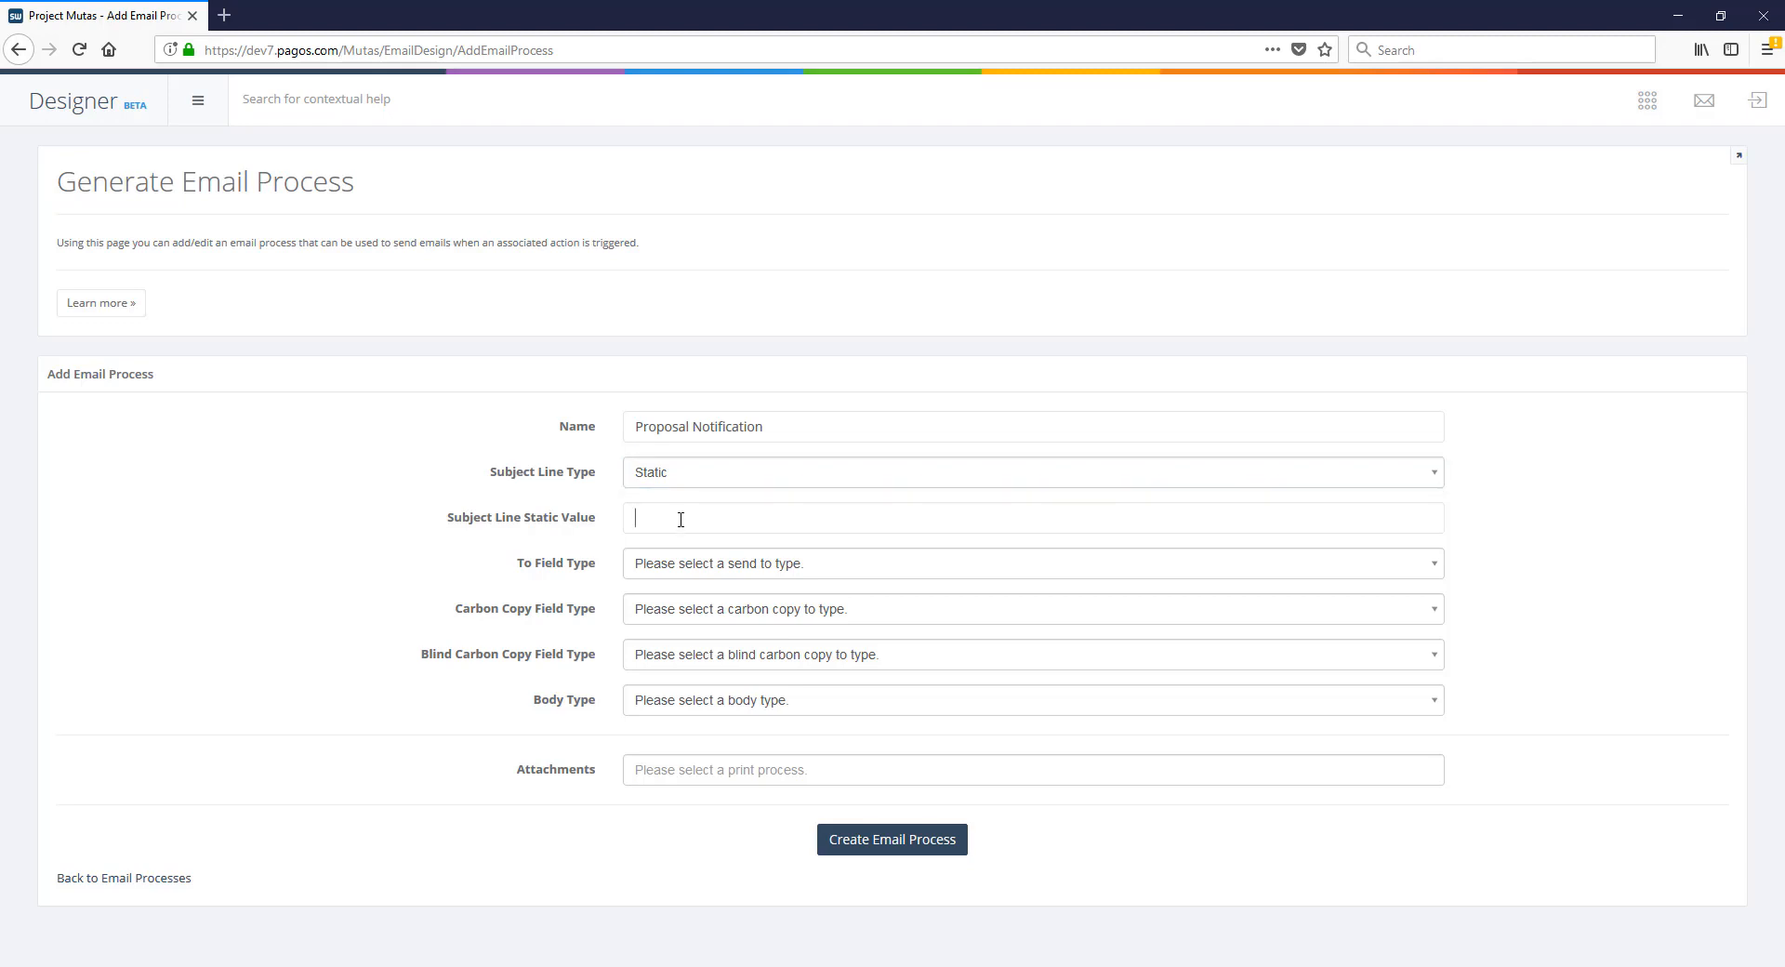
pyautogui.click(691, 481)
pyautogui.click(676, 576)
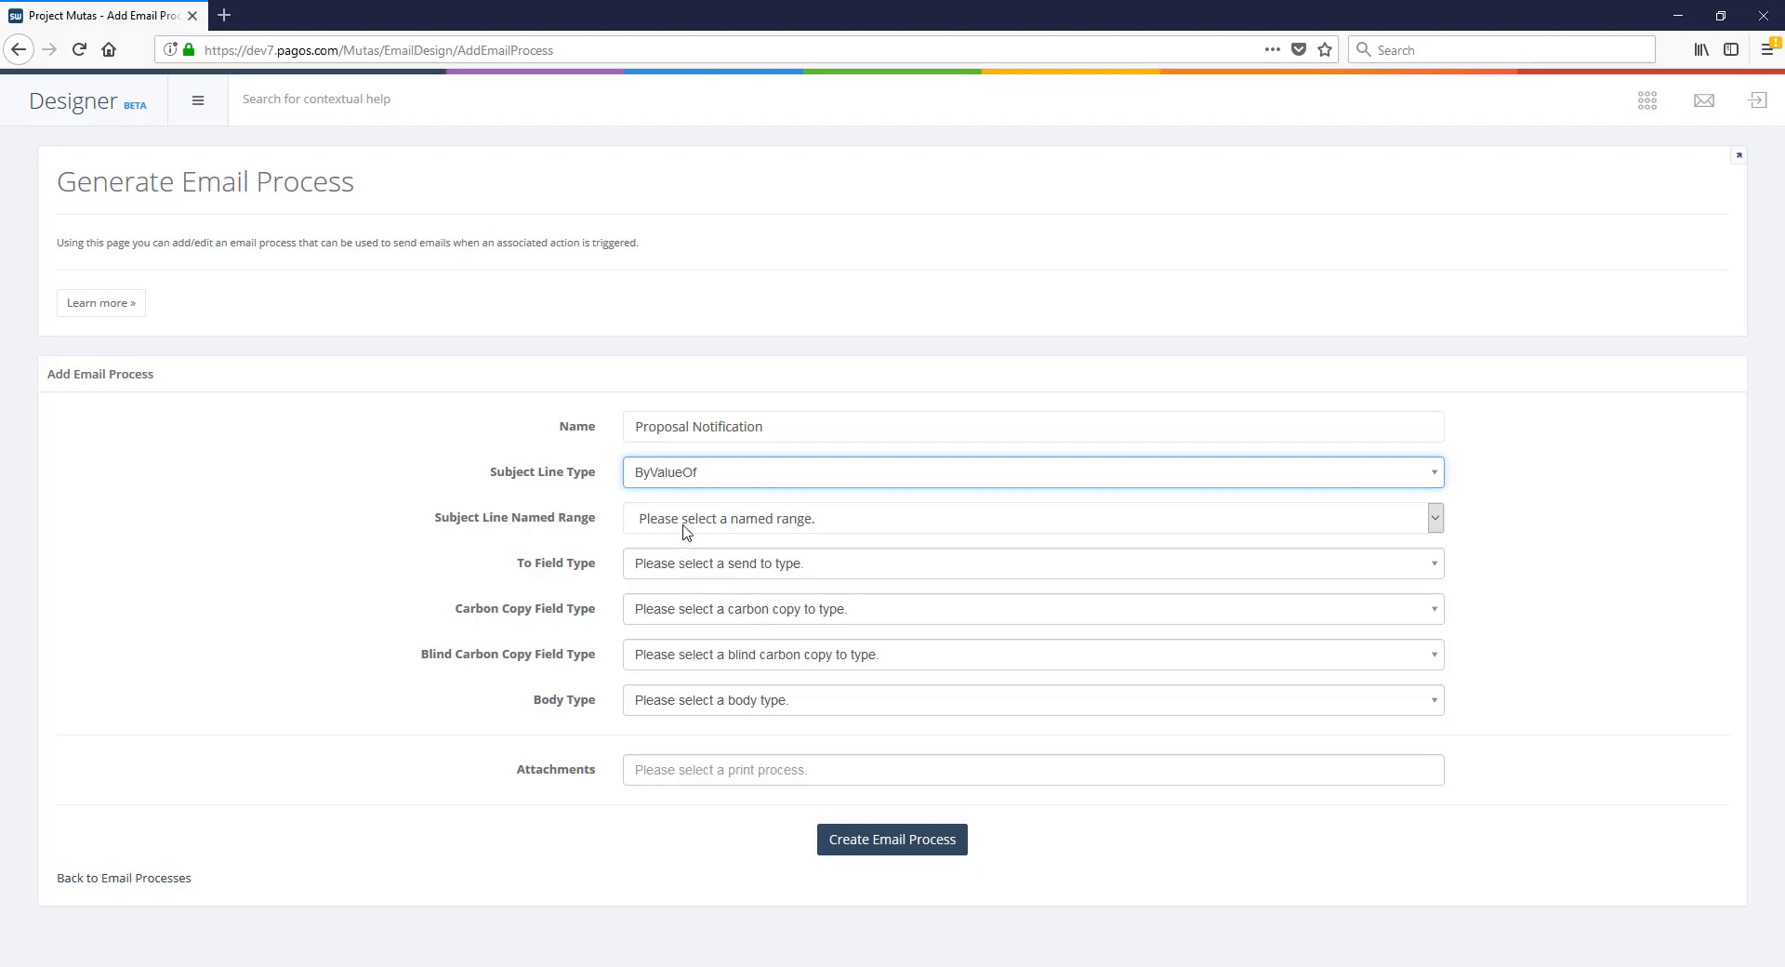
pyautogui.click(685, 526)
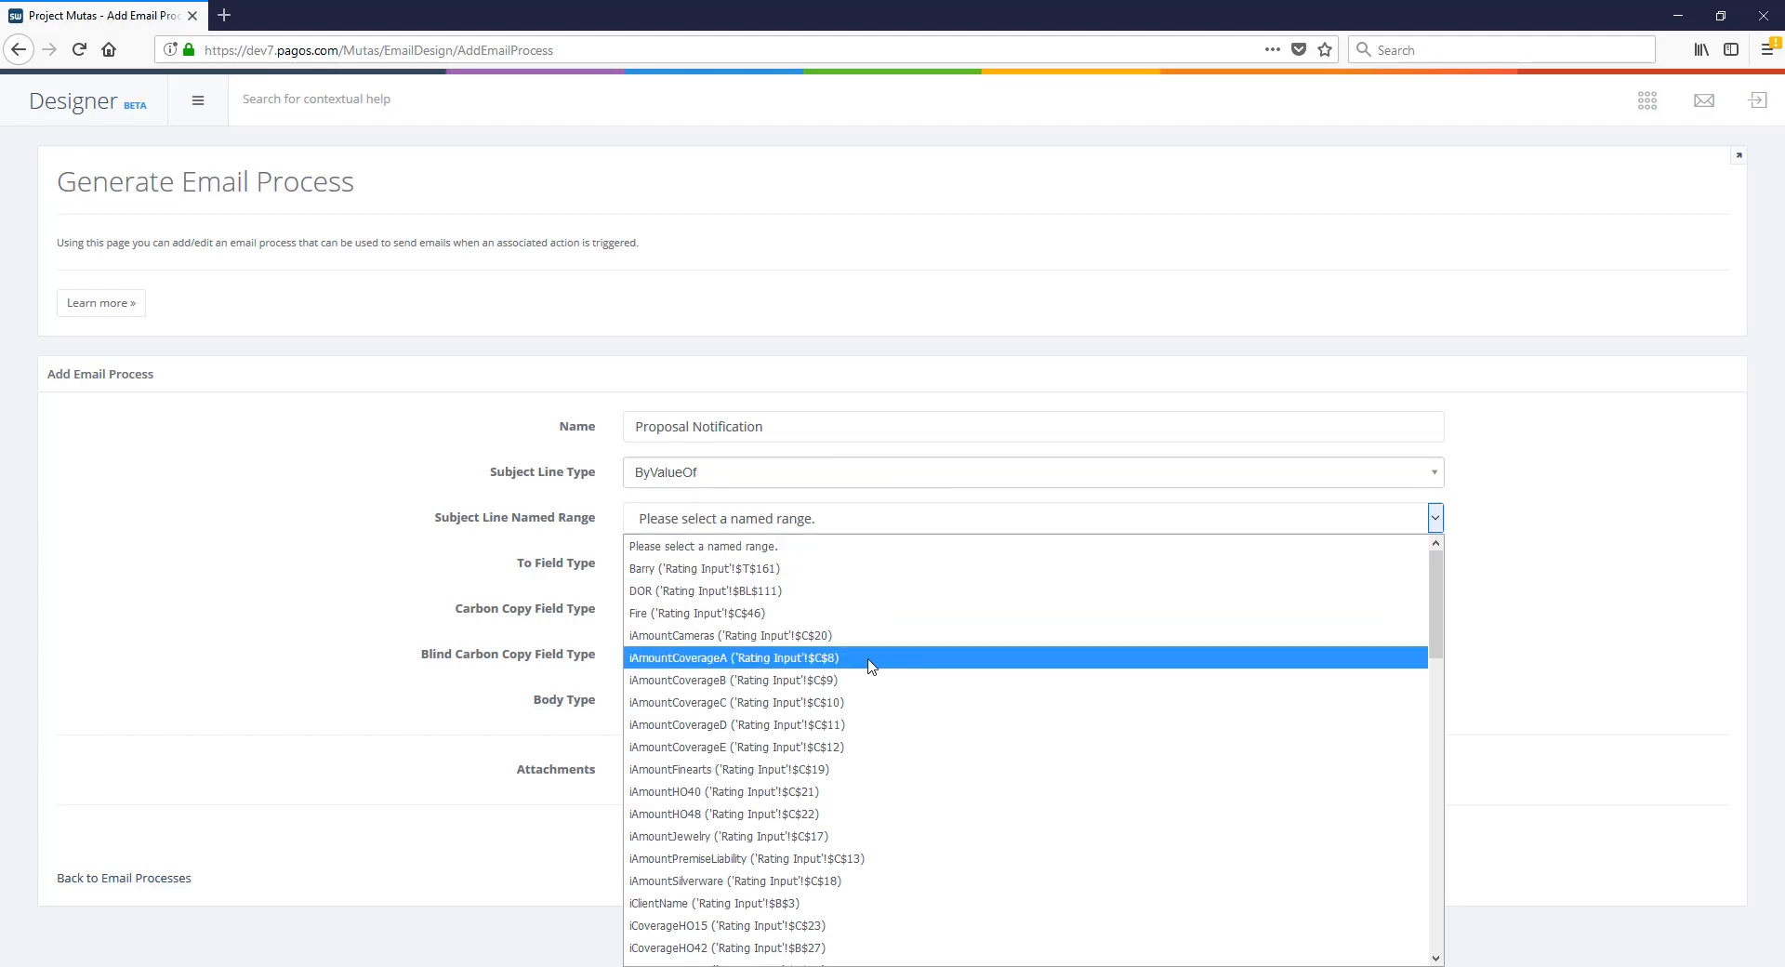
pyautogui.scroll(-15, 870, 662)
pyautogui.scroll(15, 871, 666)
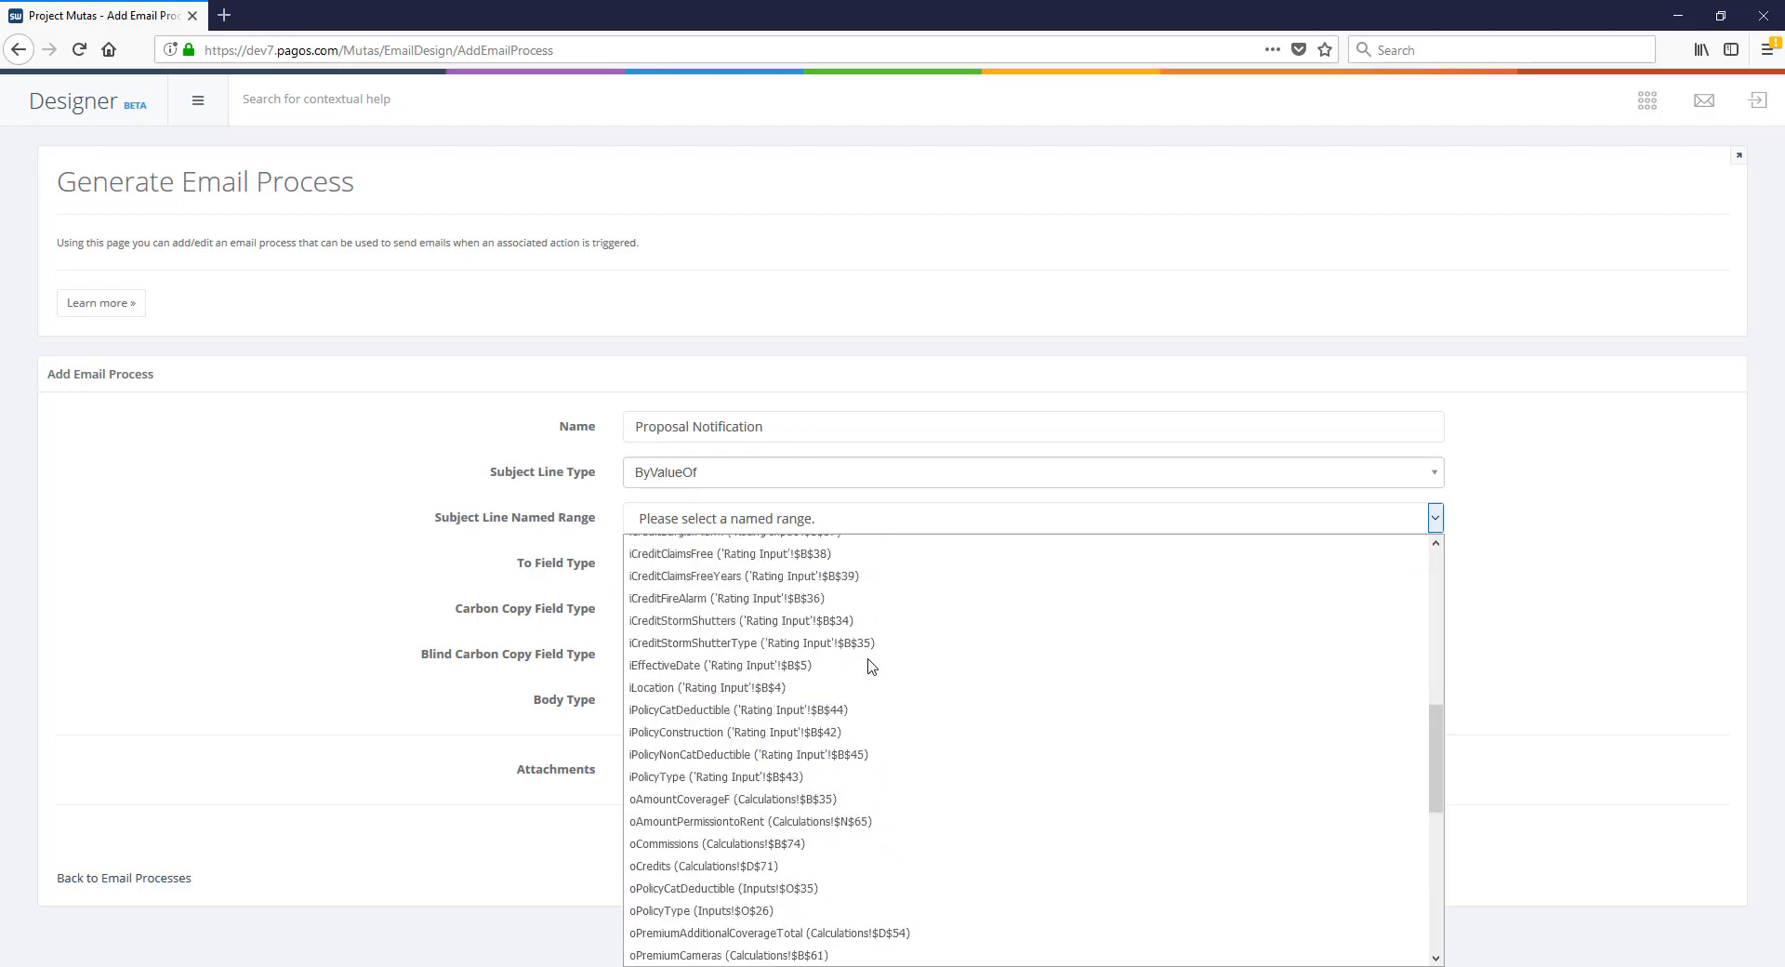
pyautogui.click(788, 523)
# - Set the subject line type to Static with the subject text "New Proposal Generated"
pyautogui.click(768, 478)
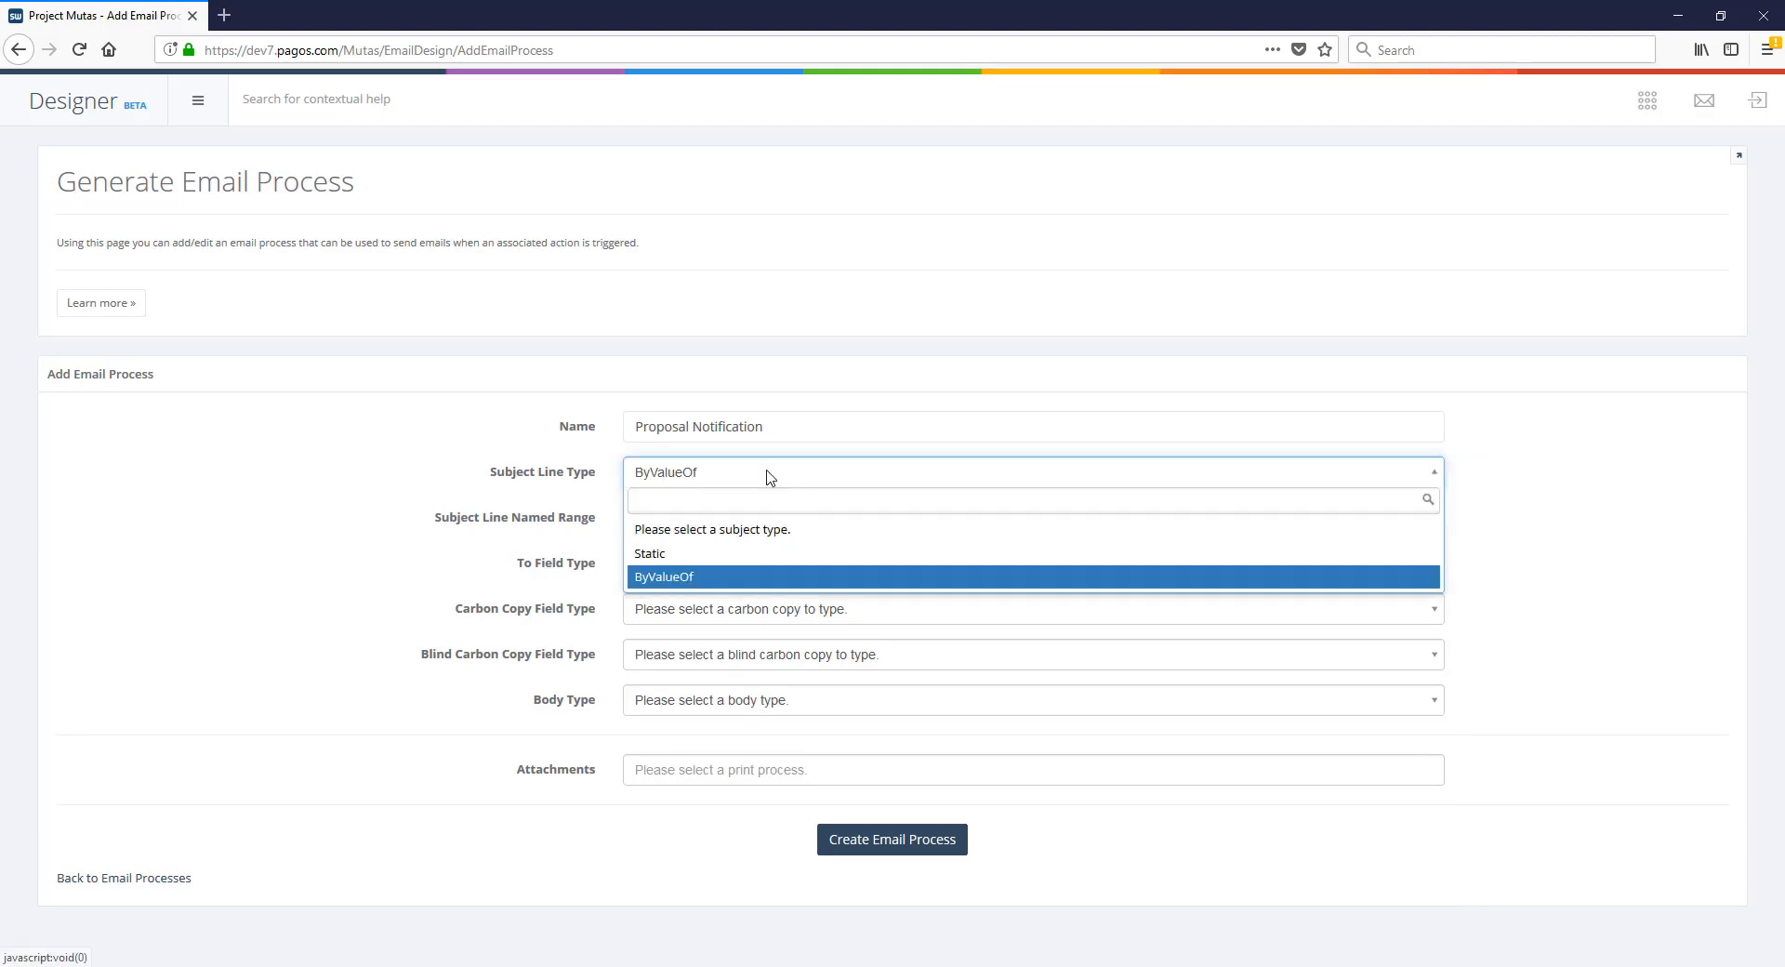
pyautogui.click(738, 558)
pyautogui.click(736, 518)
pyautogui.write('New Proposal Generated')
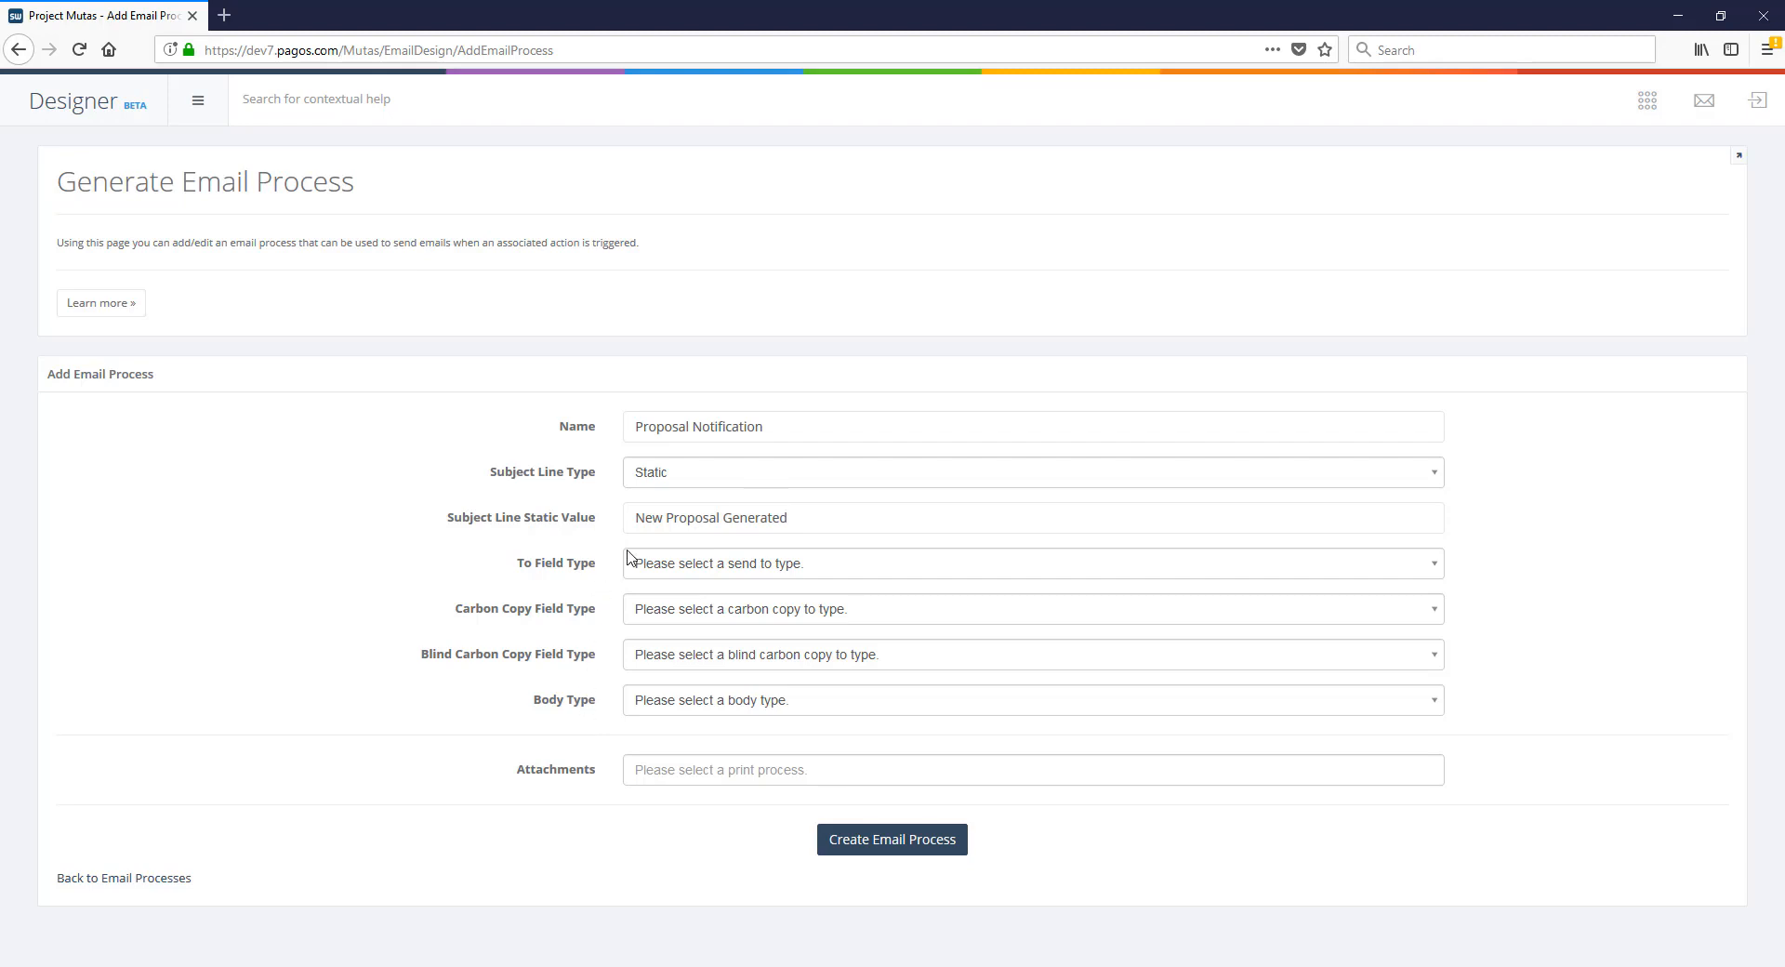
# - Set the To field type to Static and choose newuser as the recipient
pyautogui.click(669, 566)
pyautogui.click(665, 644)
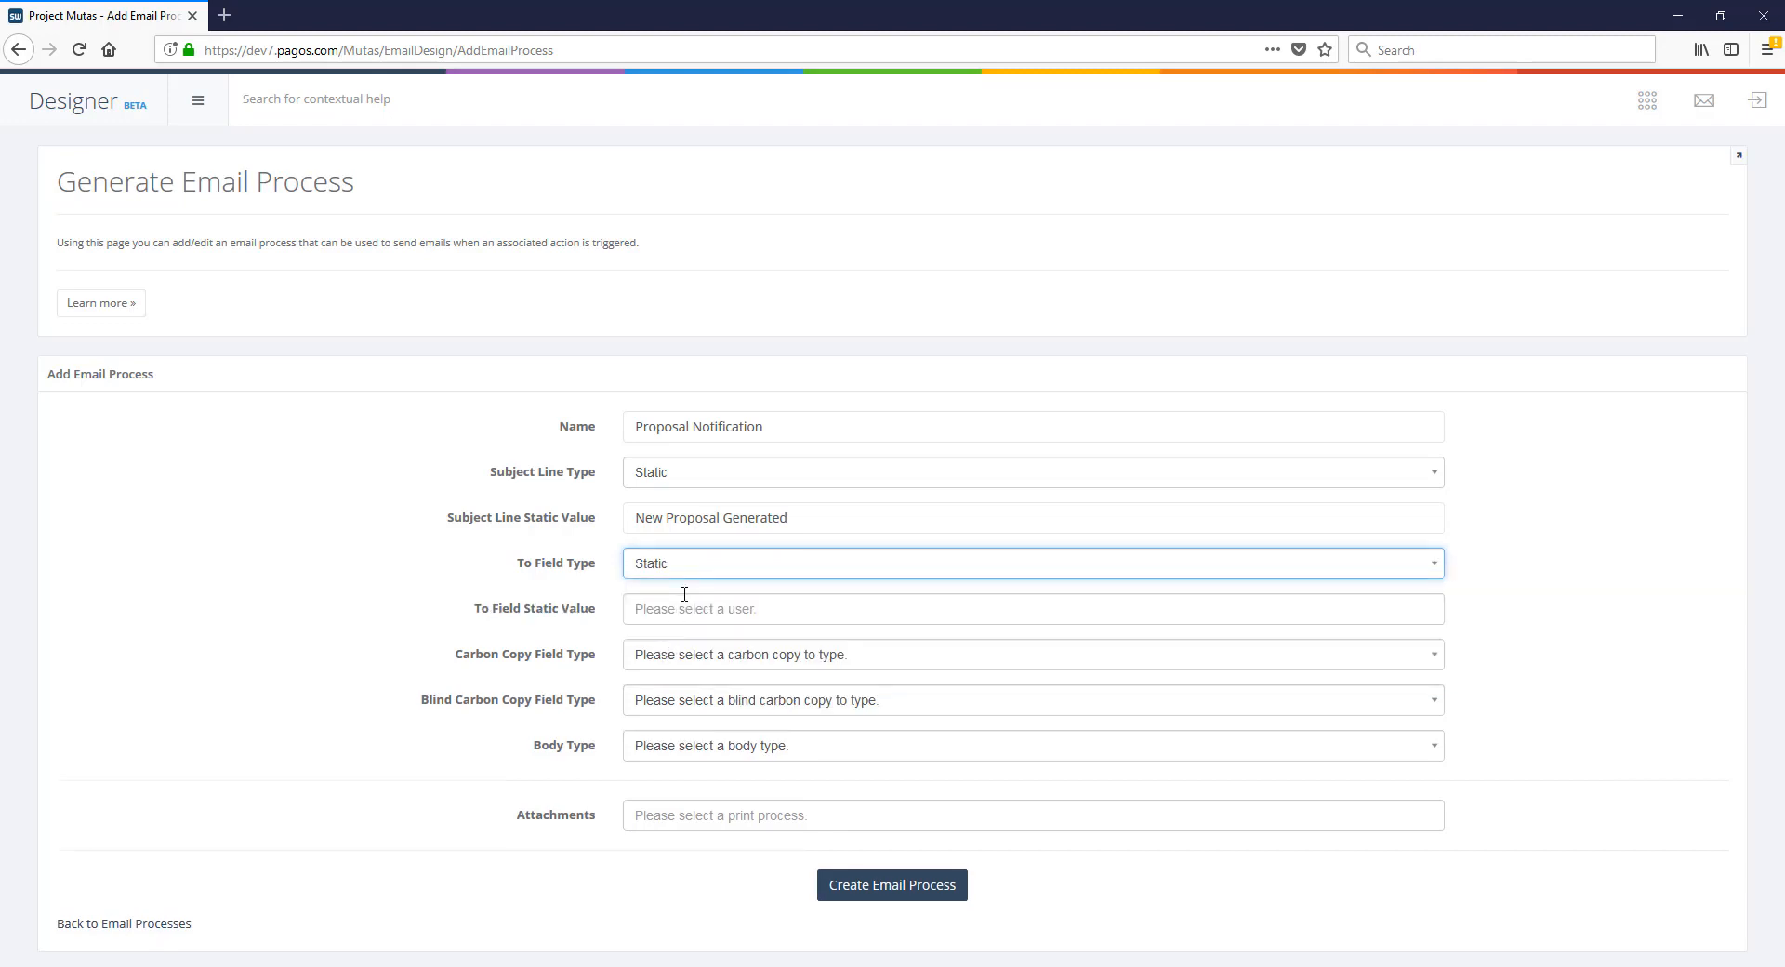
pyautogui.click(684, 605)
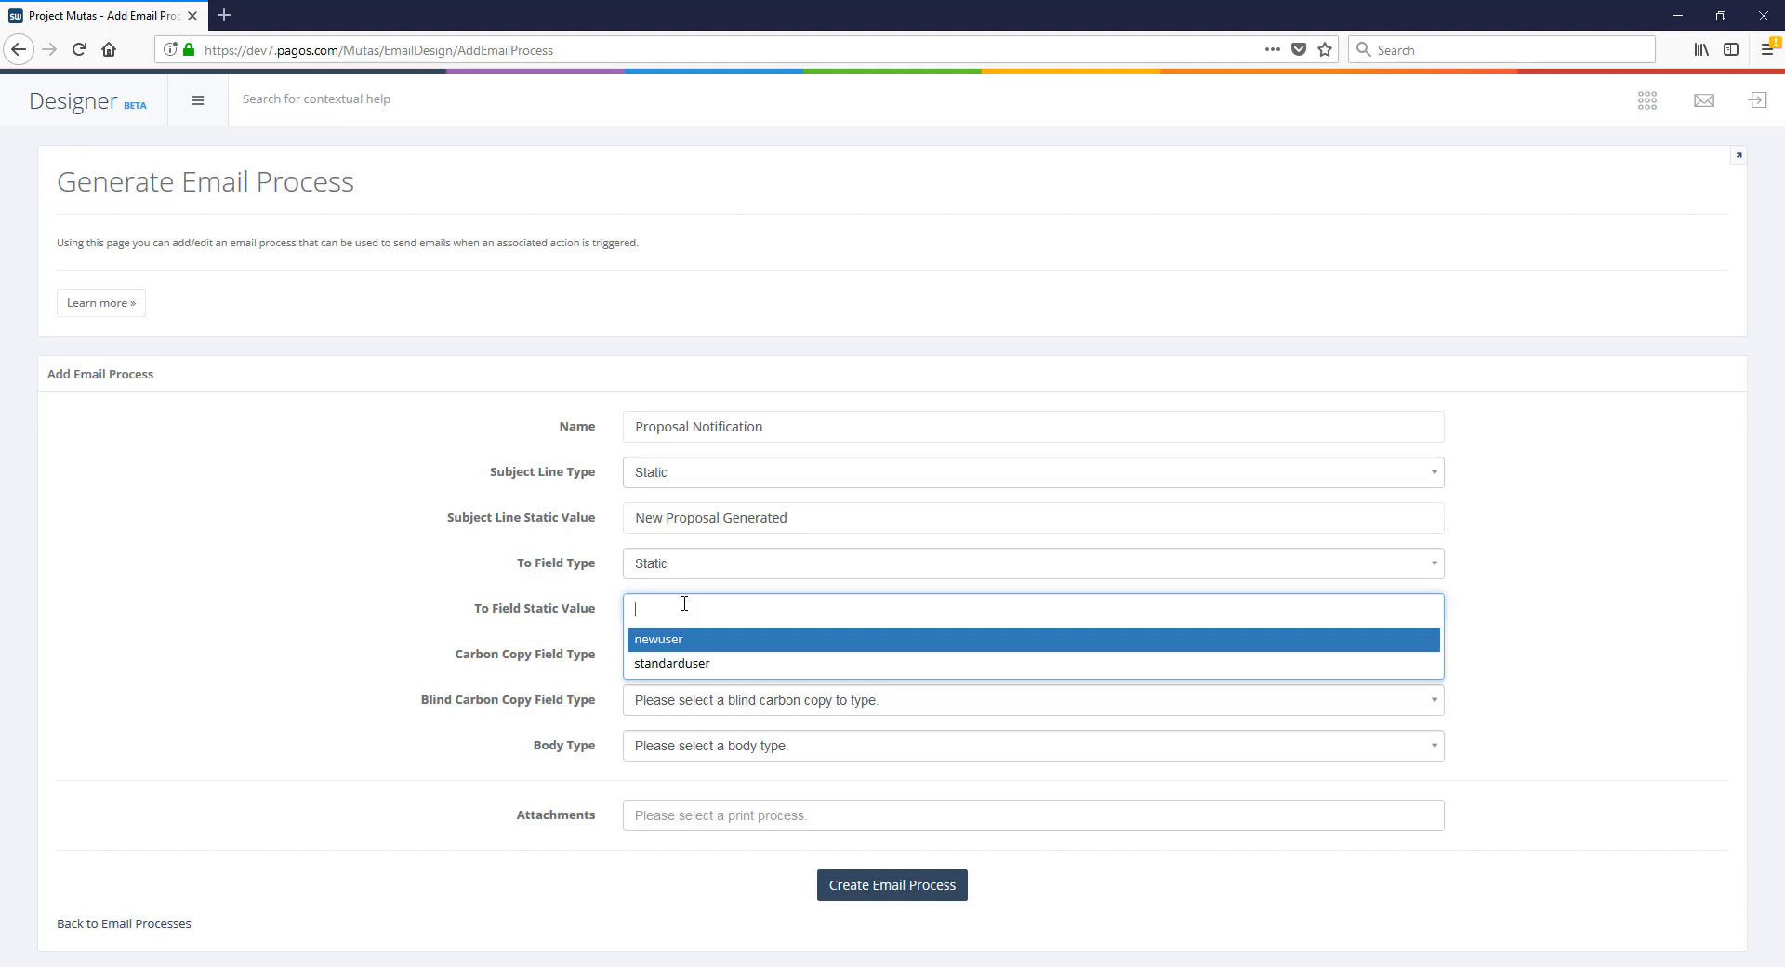
pyautogui.click(687, 640)
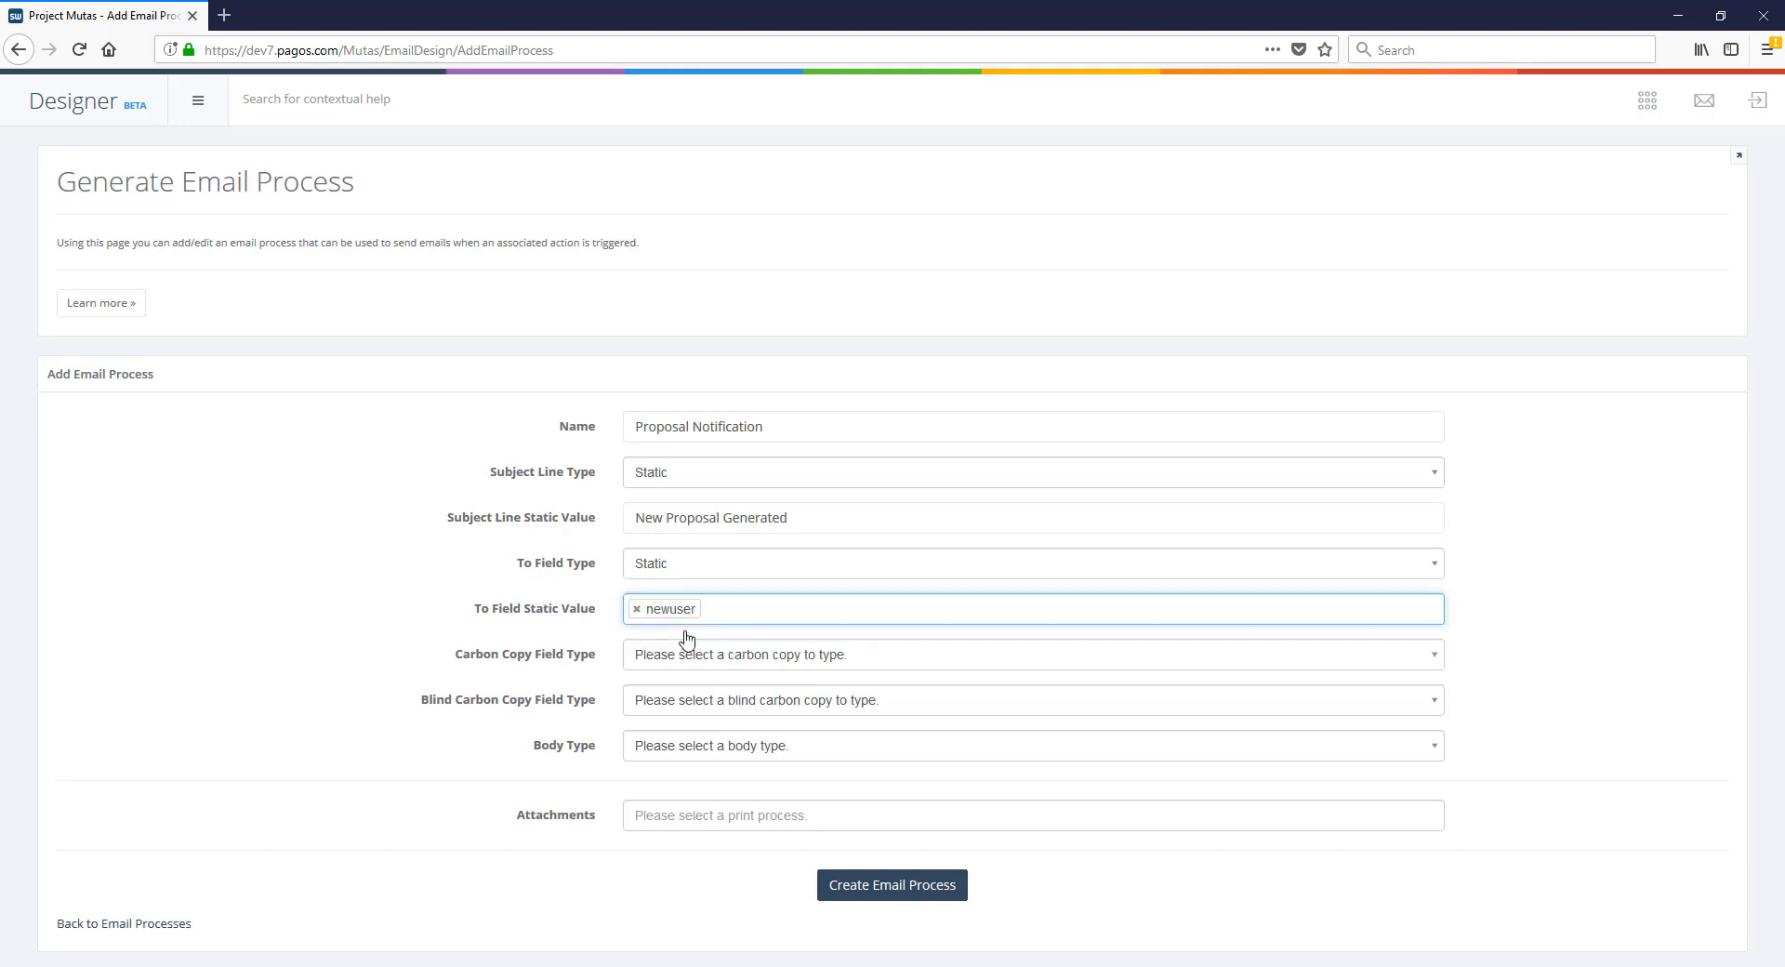
# - Set the carbon copy field type to Static and choose standarduser as the carbon copy recipient
pyautogui.click(685, 656)
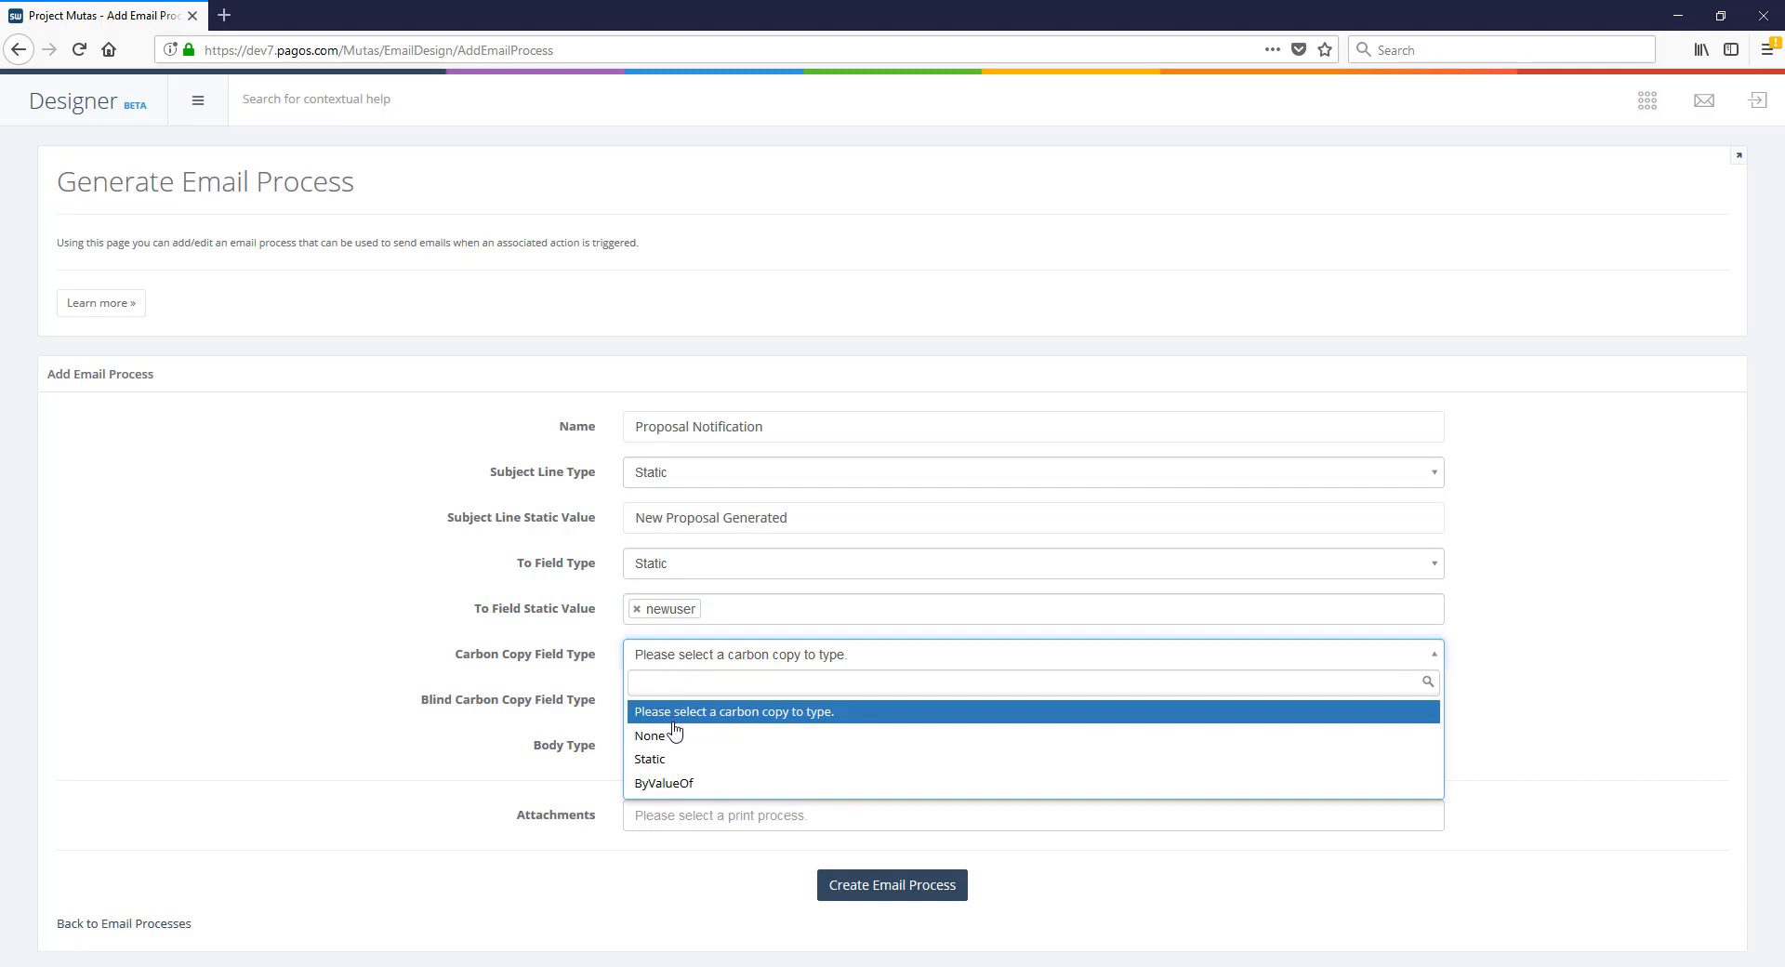
pyautogui.click(669, 760)
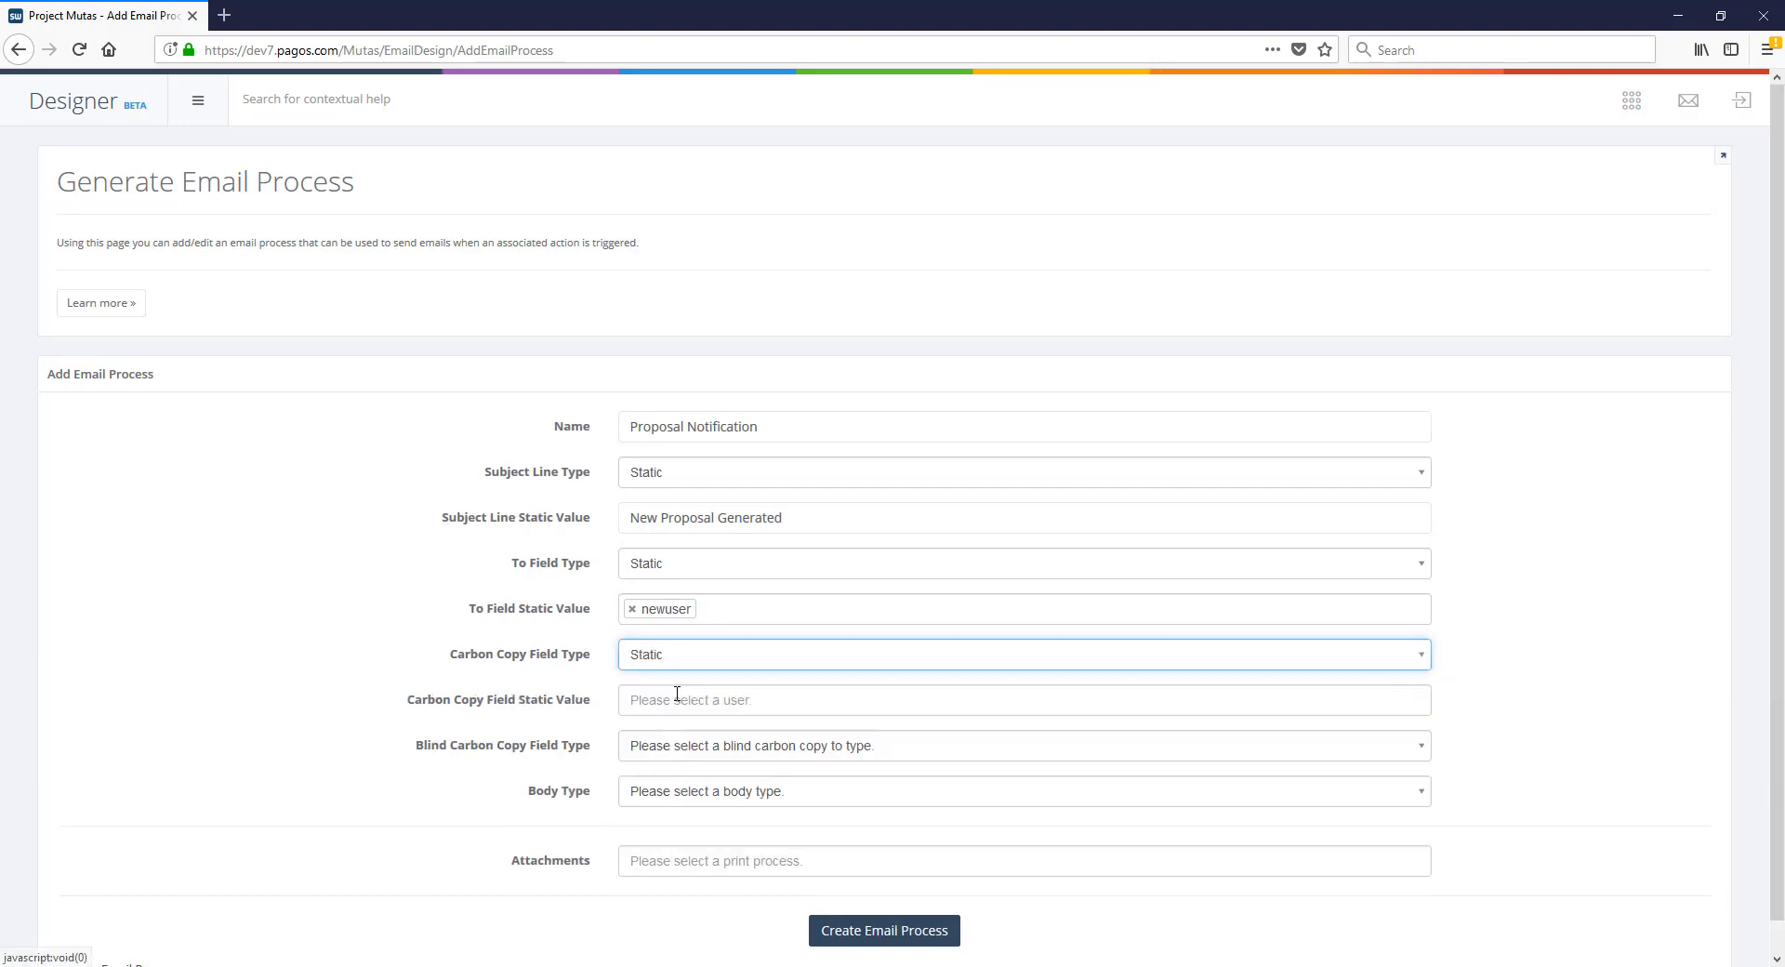
pyautogui.click(677, 696)
pyautogui.click(669, 754)
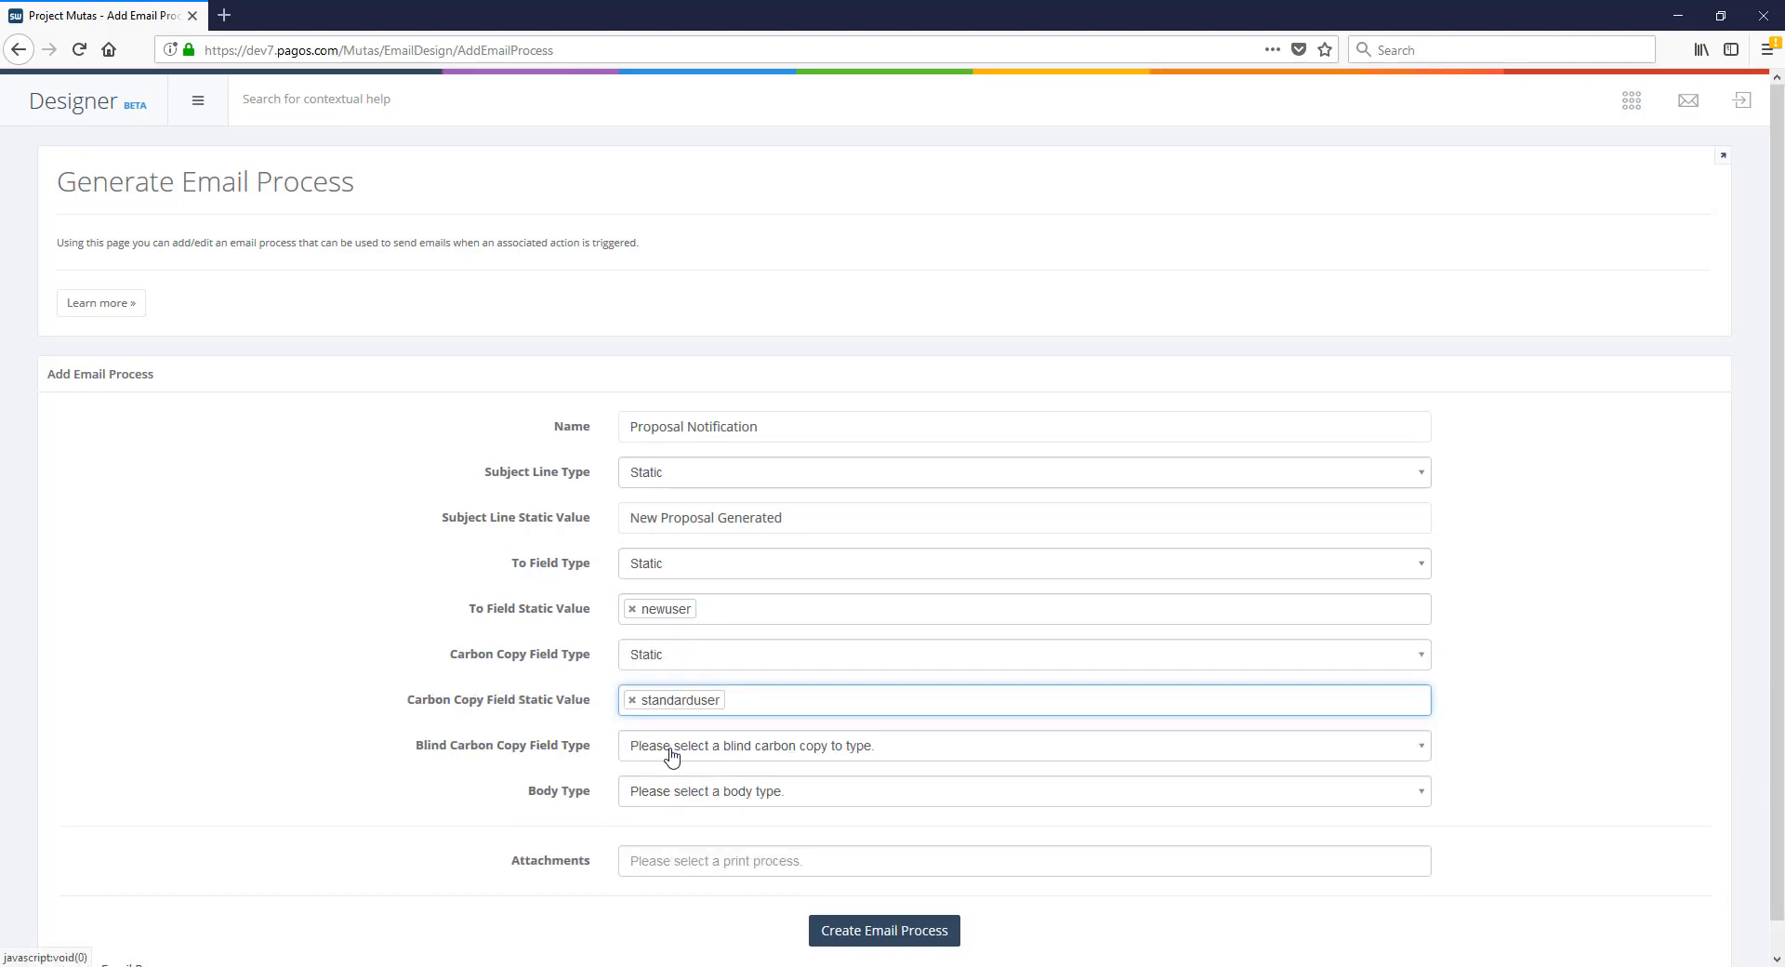
# - Set the blind carbon copy field type to None
pyautogui.click(673, 749)
pyautogui.click(677, 826)
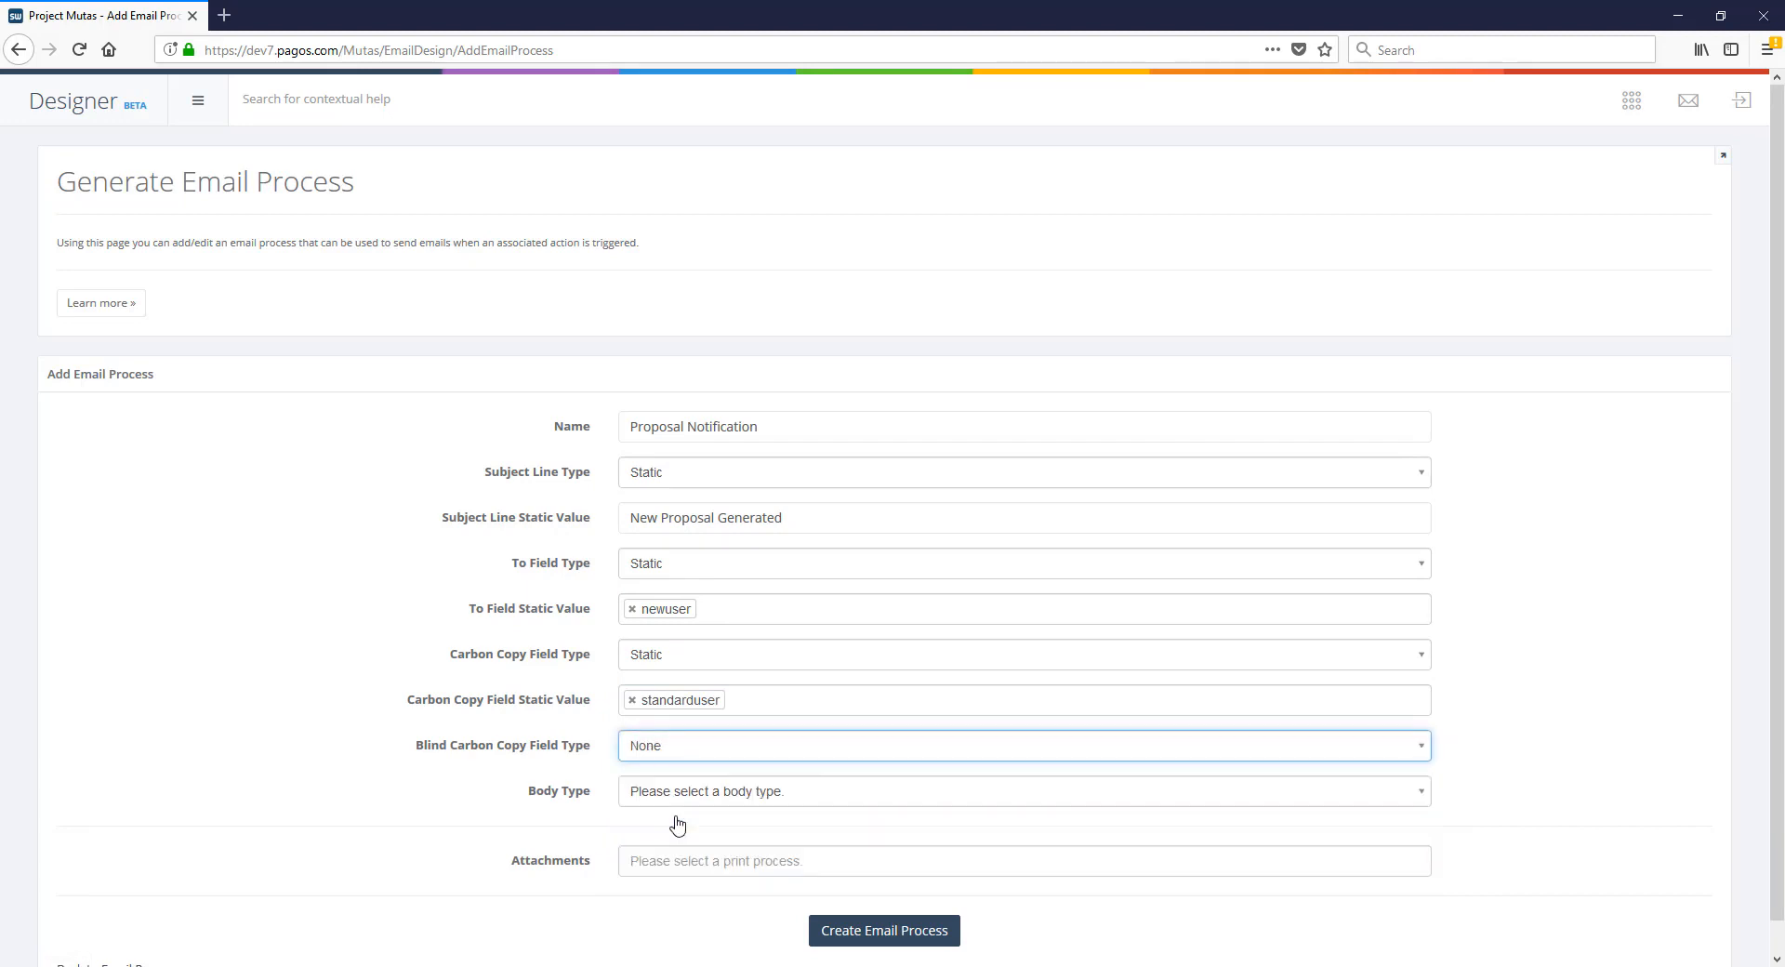
pyautogui.click(679, 823)
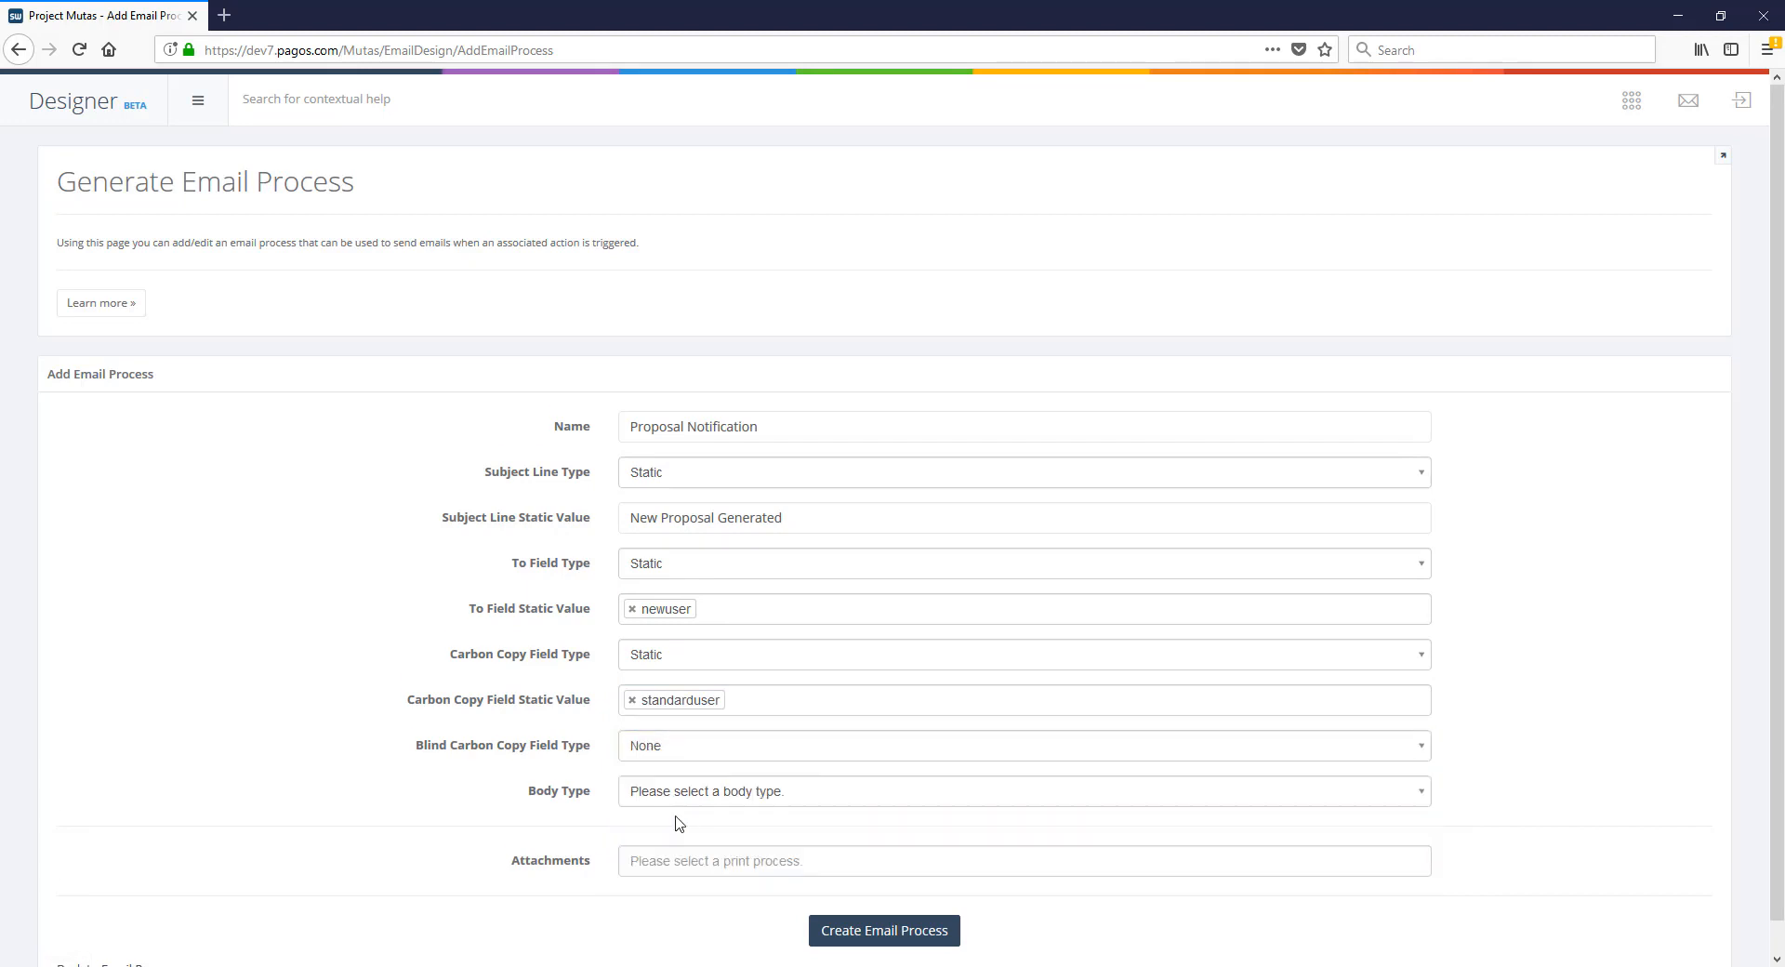
# - Set the body type to Static and enter the body text "A new proposal was generated."
pyautogui.scroll(-1, 679, 823)
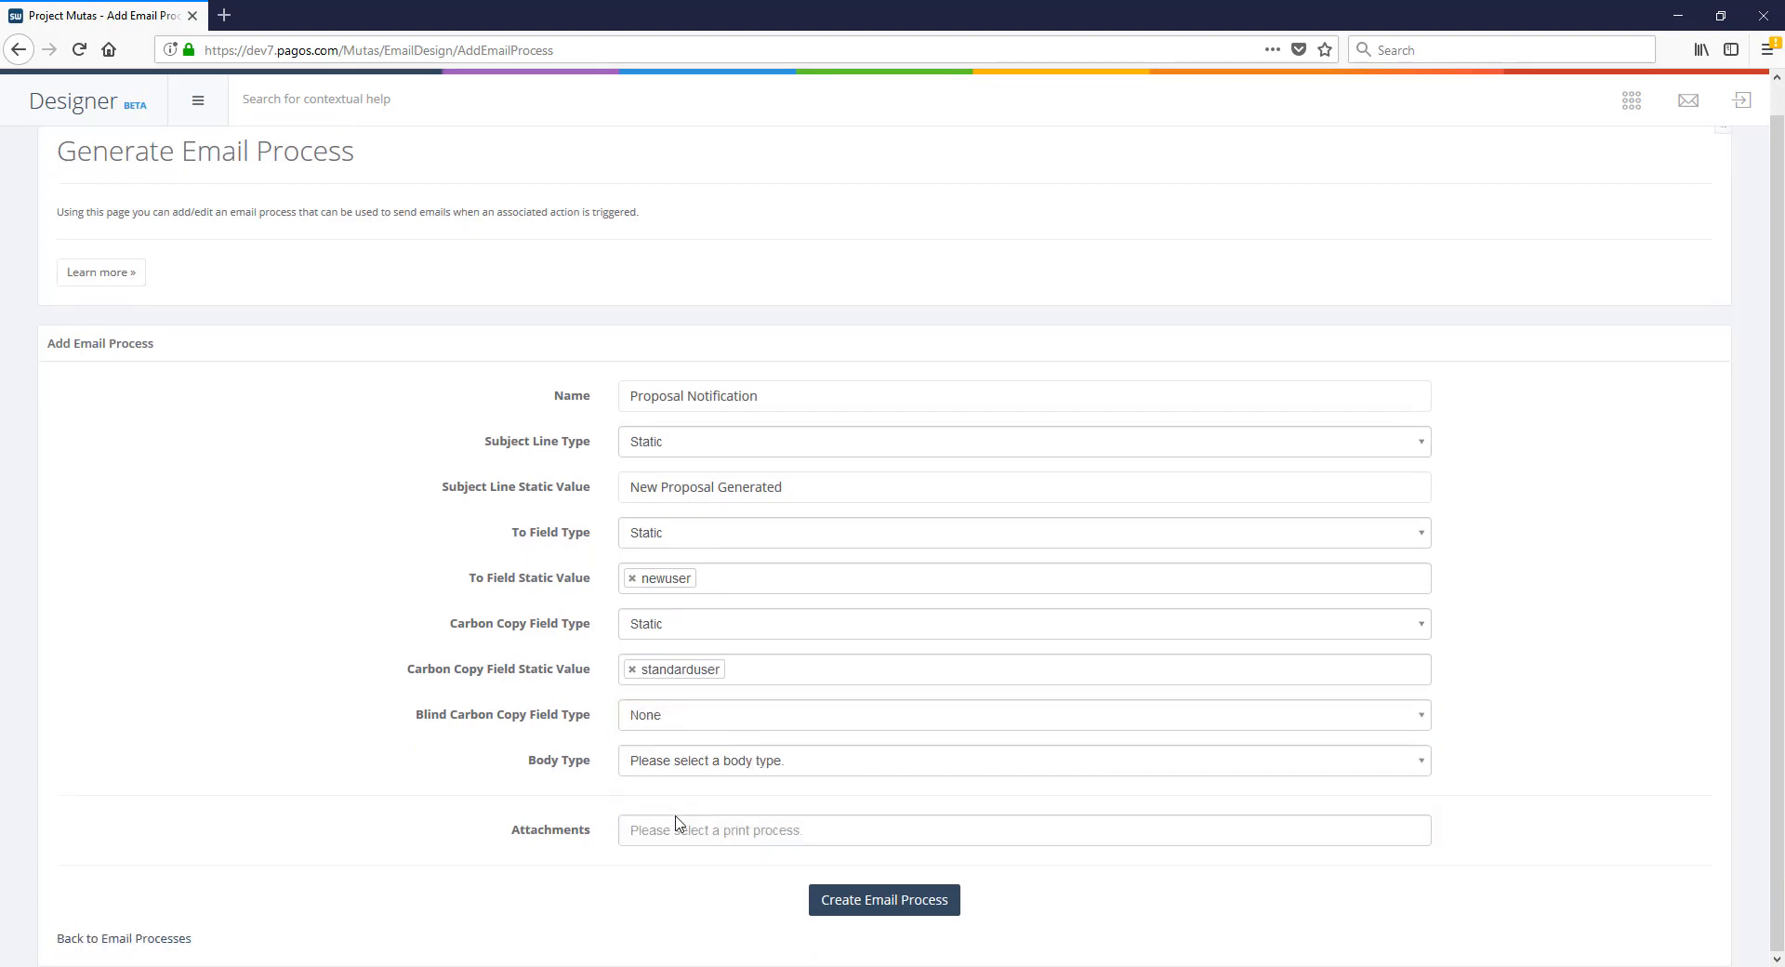
pyautogui.click(683, 764)
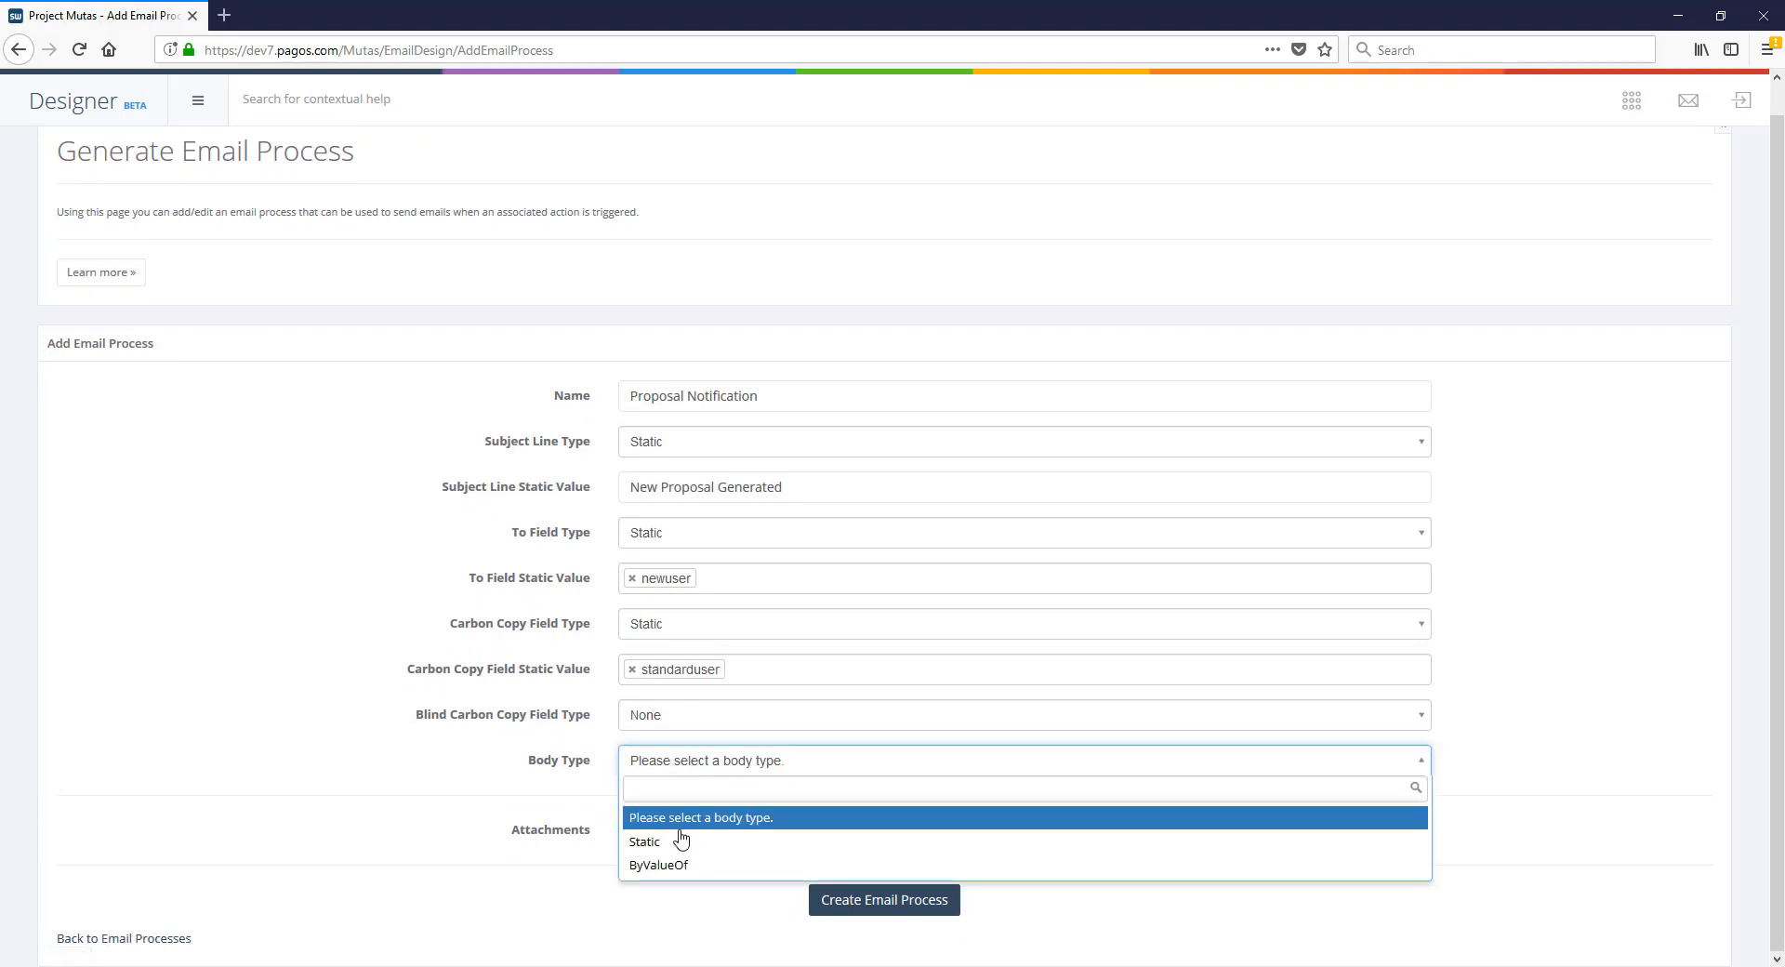
pyautogui.click(678, 842)
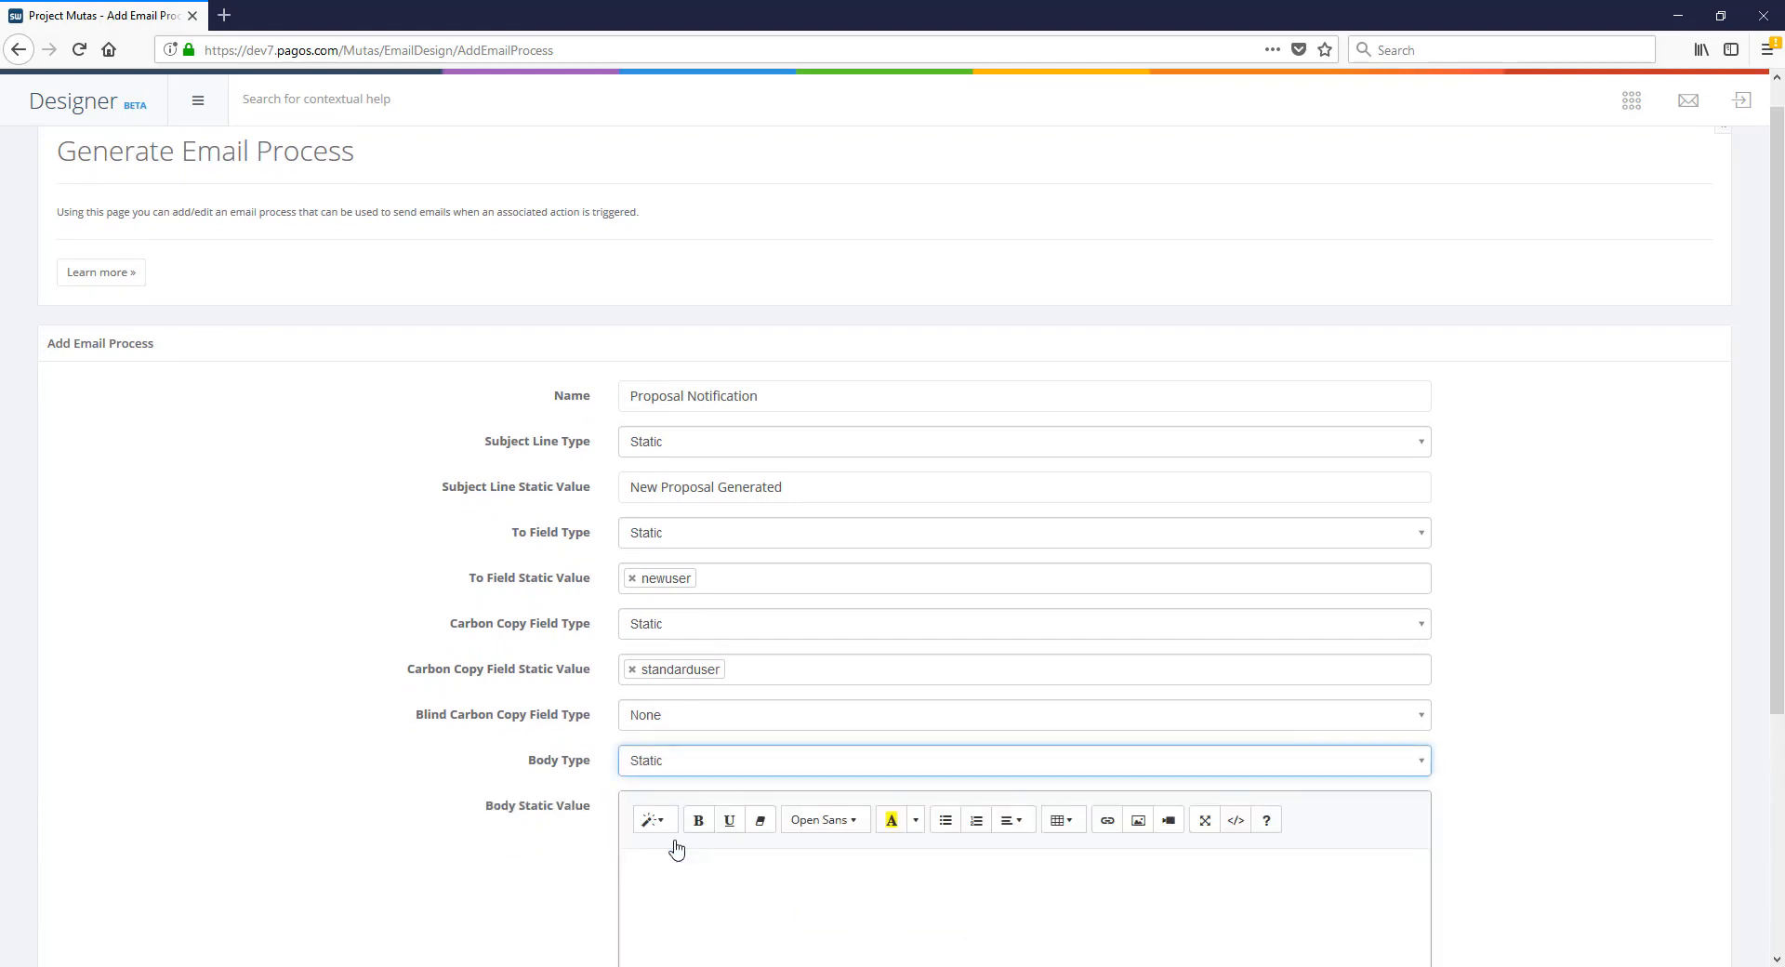
pyautogui.scroll(-2, 677, 848)
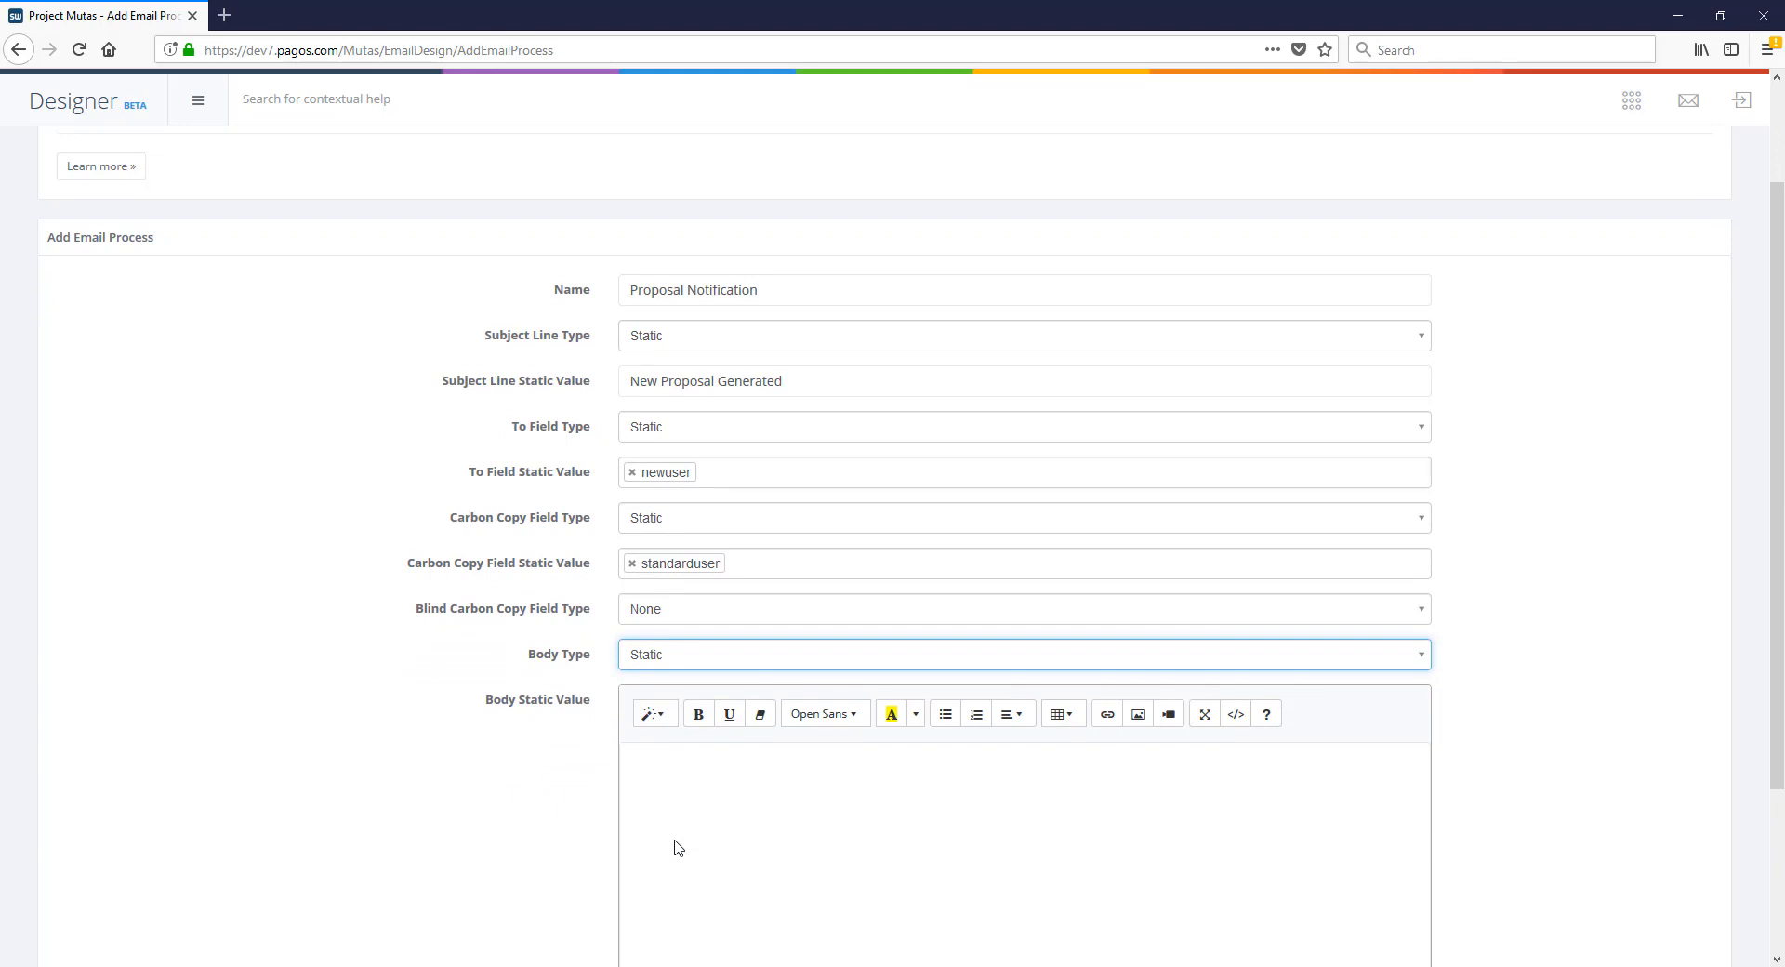
pyautogui.scroll(-4, 677, 846)
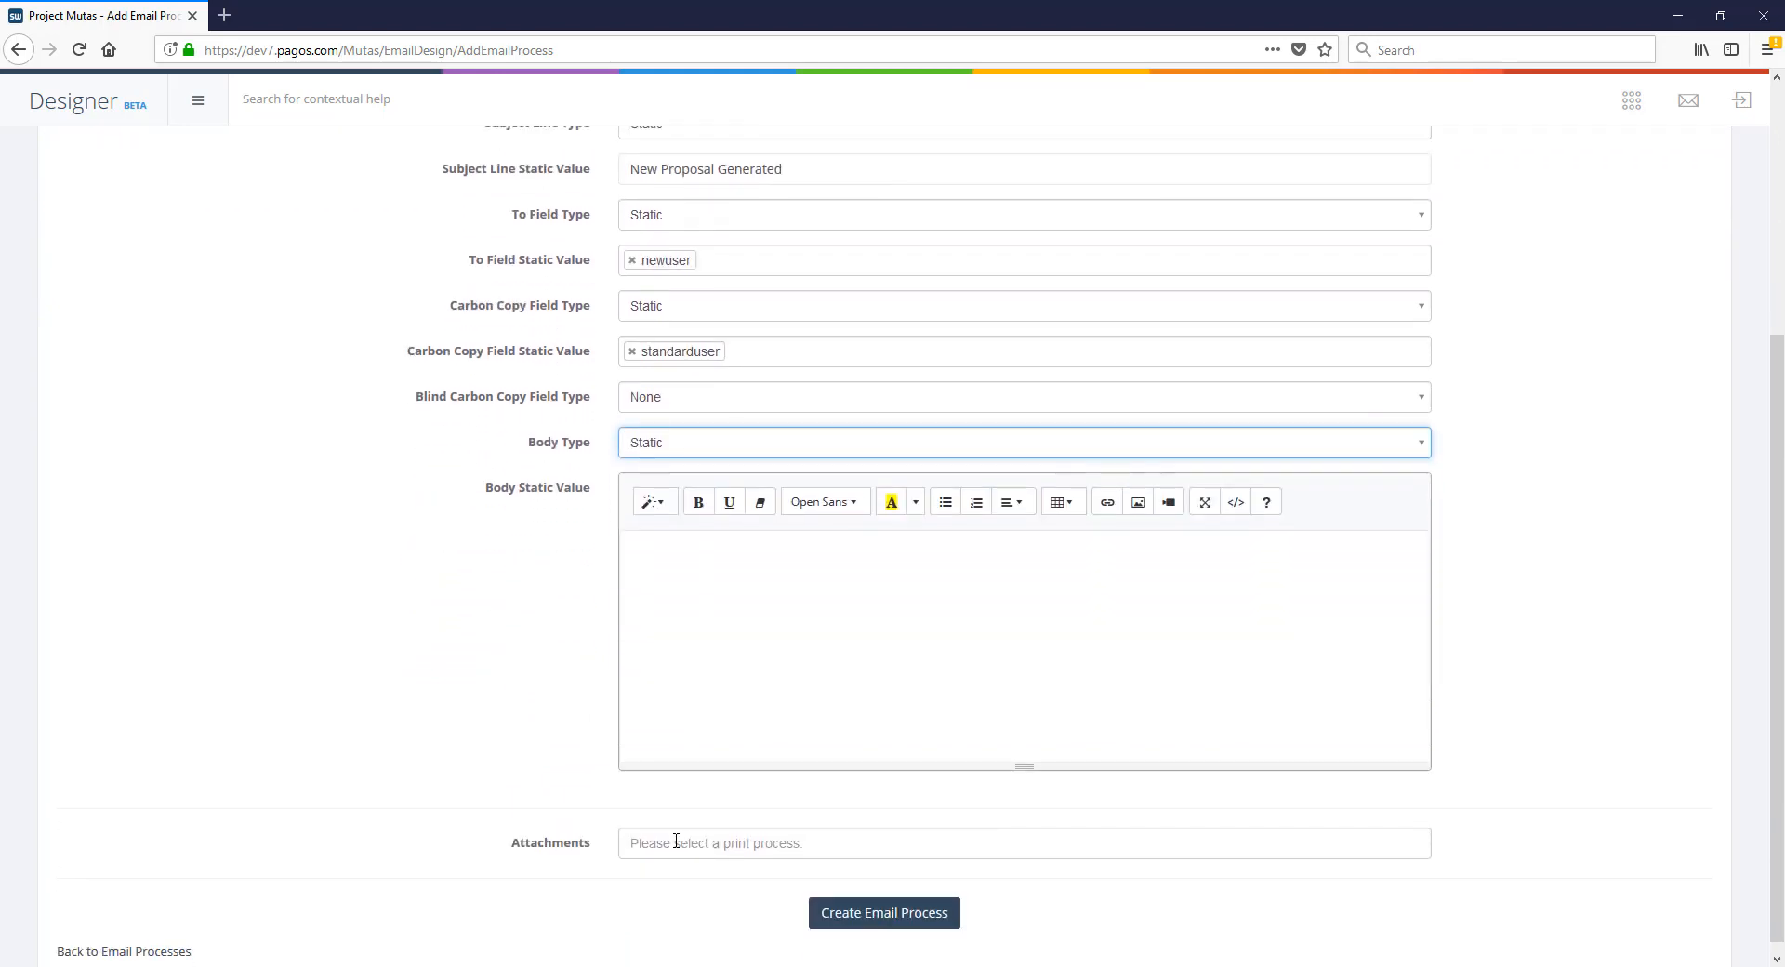
pyautogui.click(712, 702)
pyautogui.write('A n')
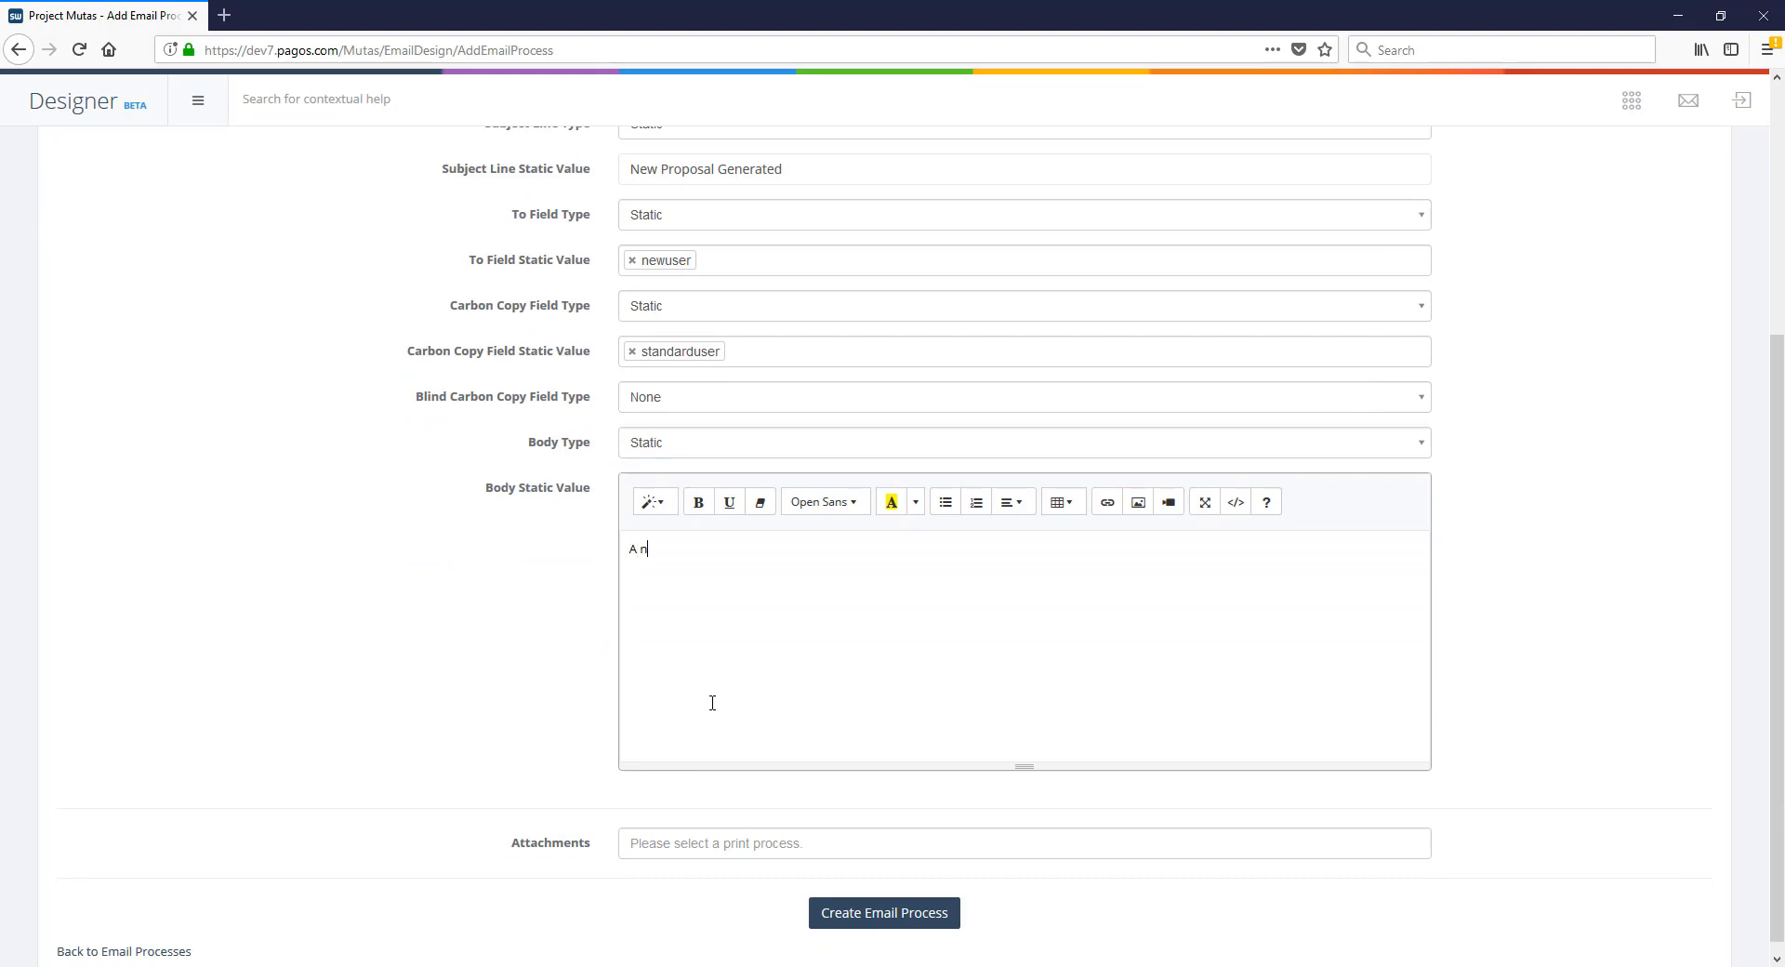
pyautogui.write('ew proposal was generated.')
# - Apply the Header 3 style to the sentence "A new proposal was generated." in the email body
pyautogui.moveTo(807, 550); pyautogui.dragTo(629, 550)
pyautogui.click(656, 507)
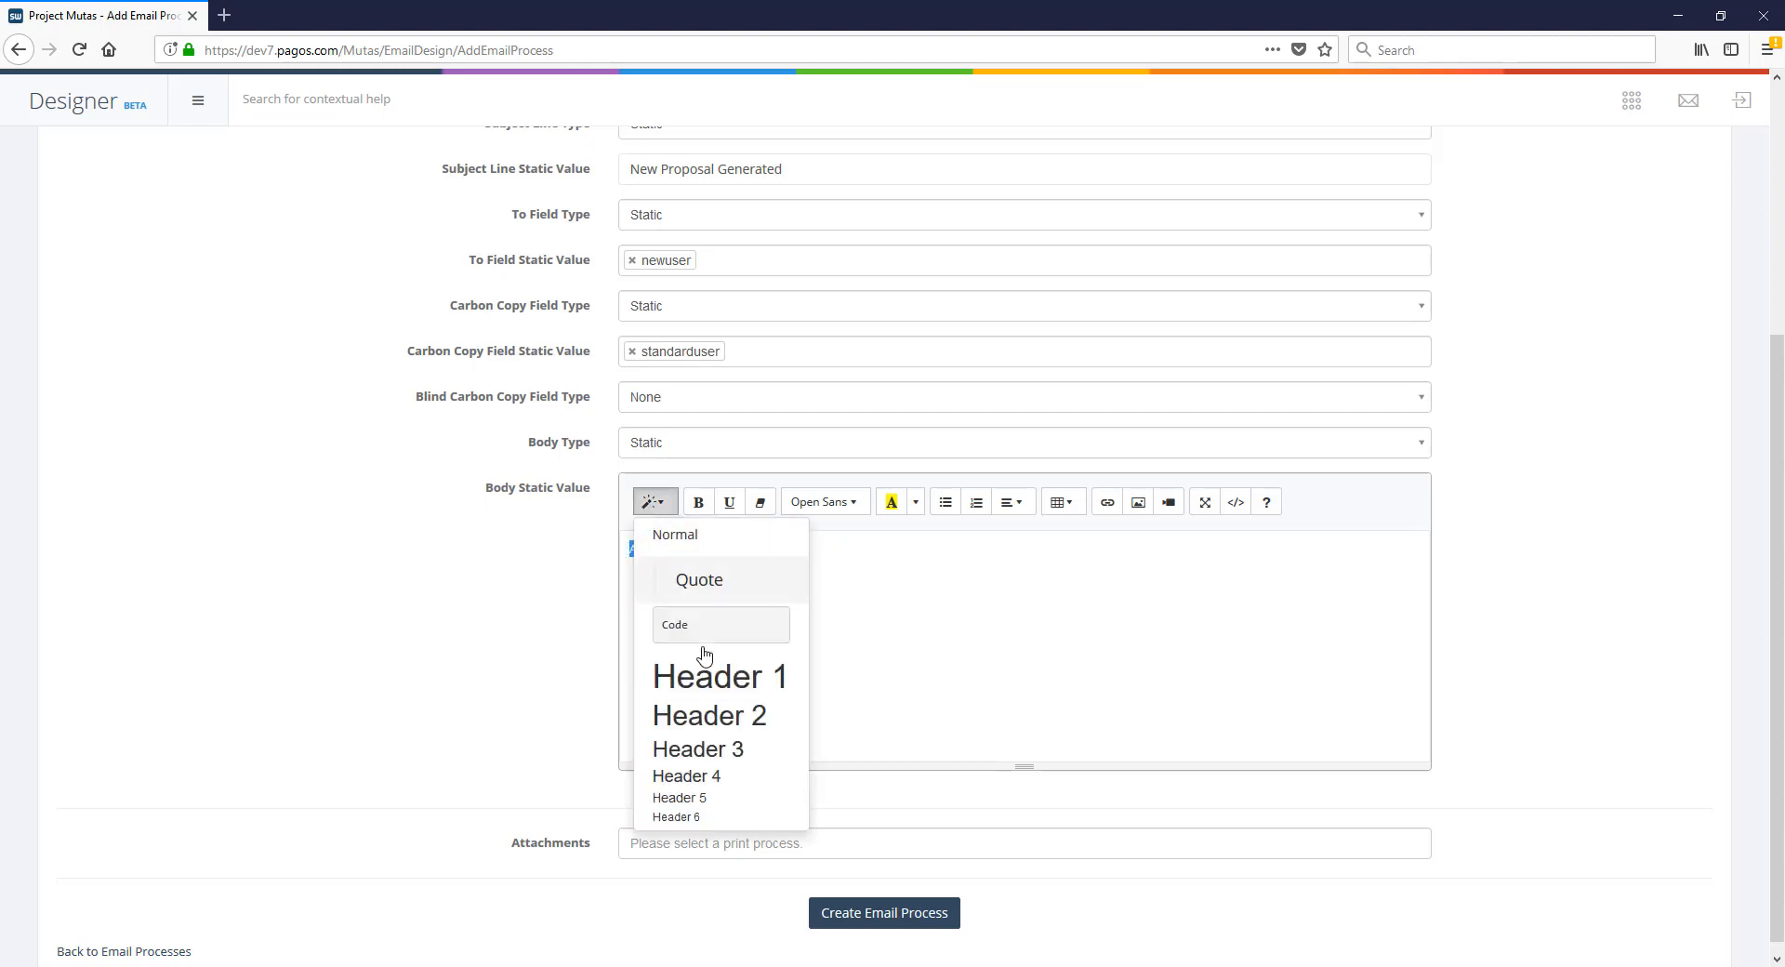
pyautogui.click(693, 751)
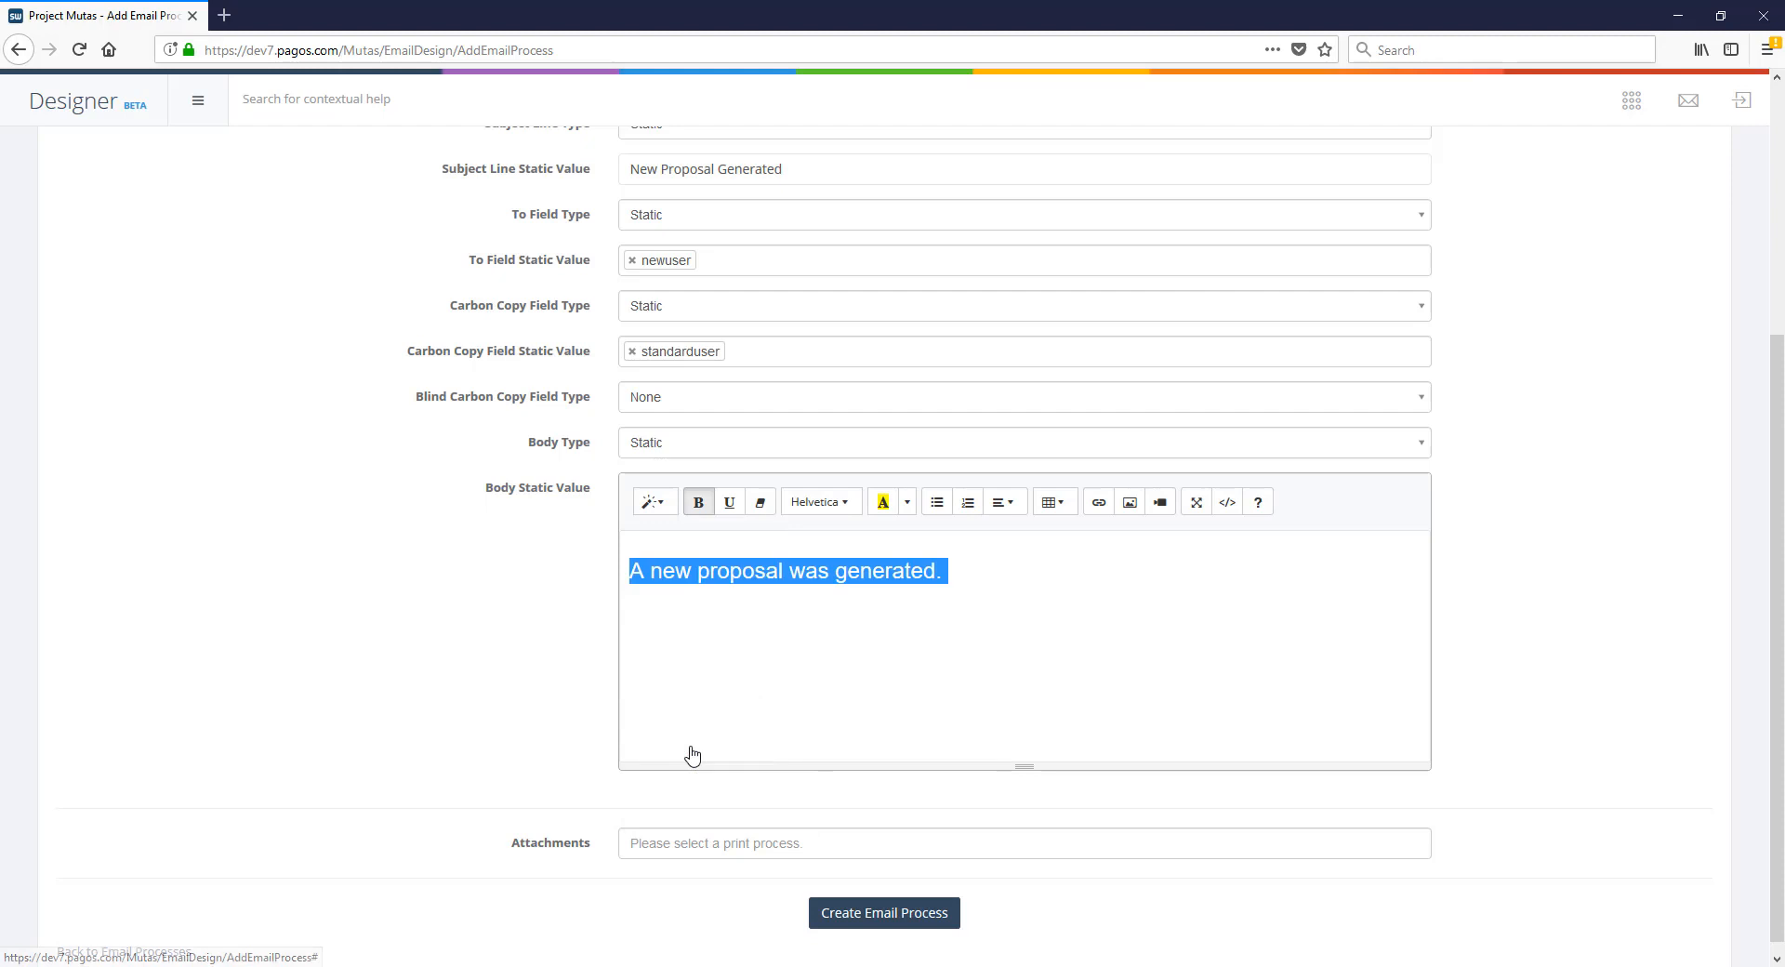
pyautogui.click(1016, 574)
# - Add a line below the heading reading "Premium total: {{" followed by the oPremiumTotal named range
pyautogui.press('Return')
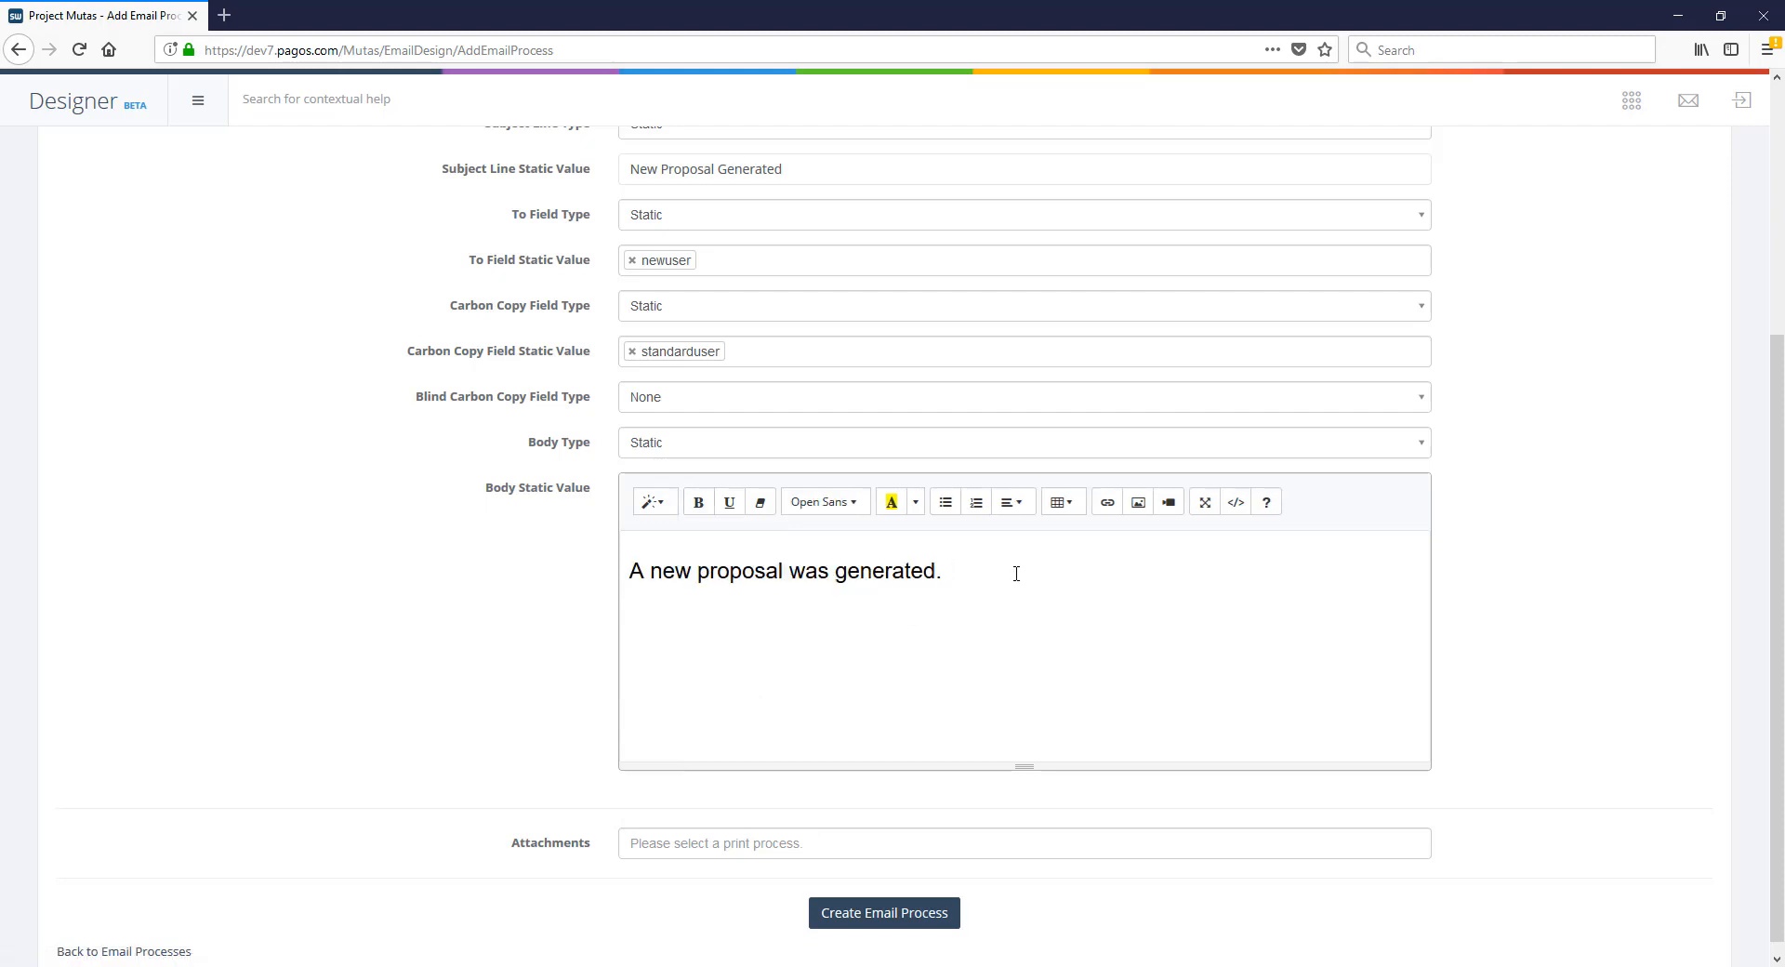
pyautogui.write('Premium total')
pyautogui.write(': {{')
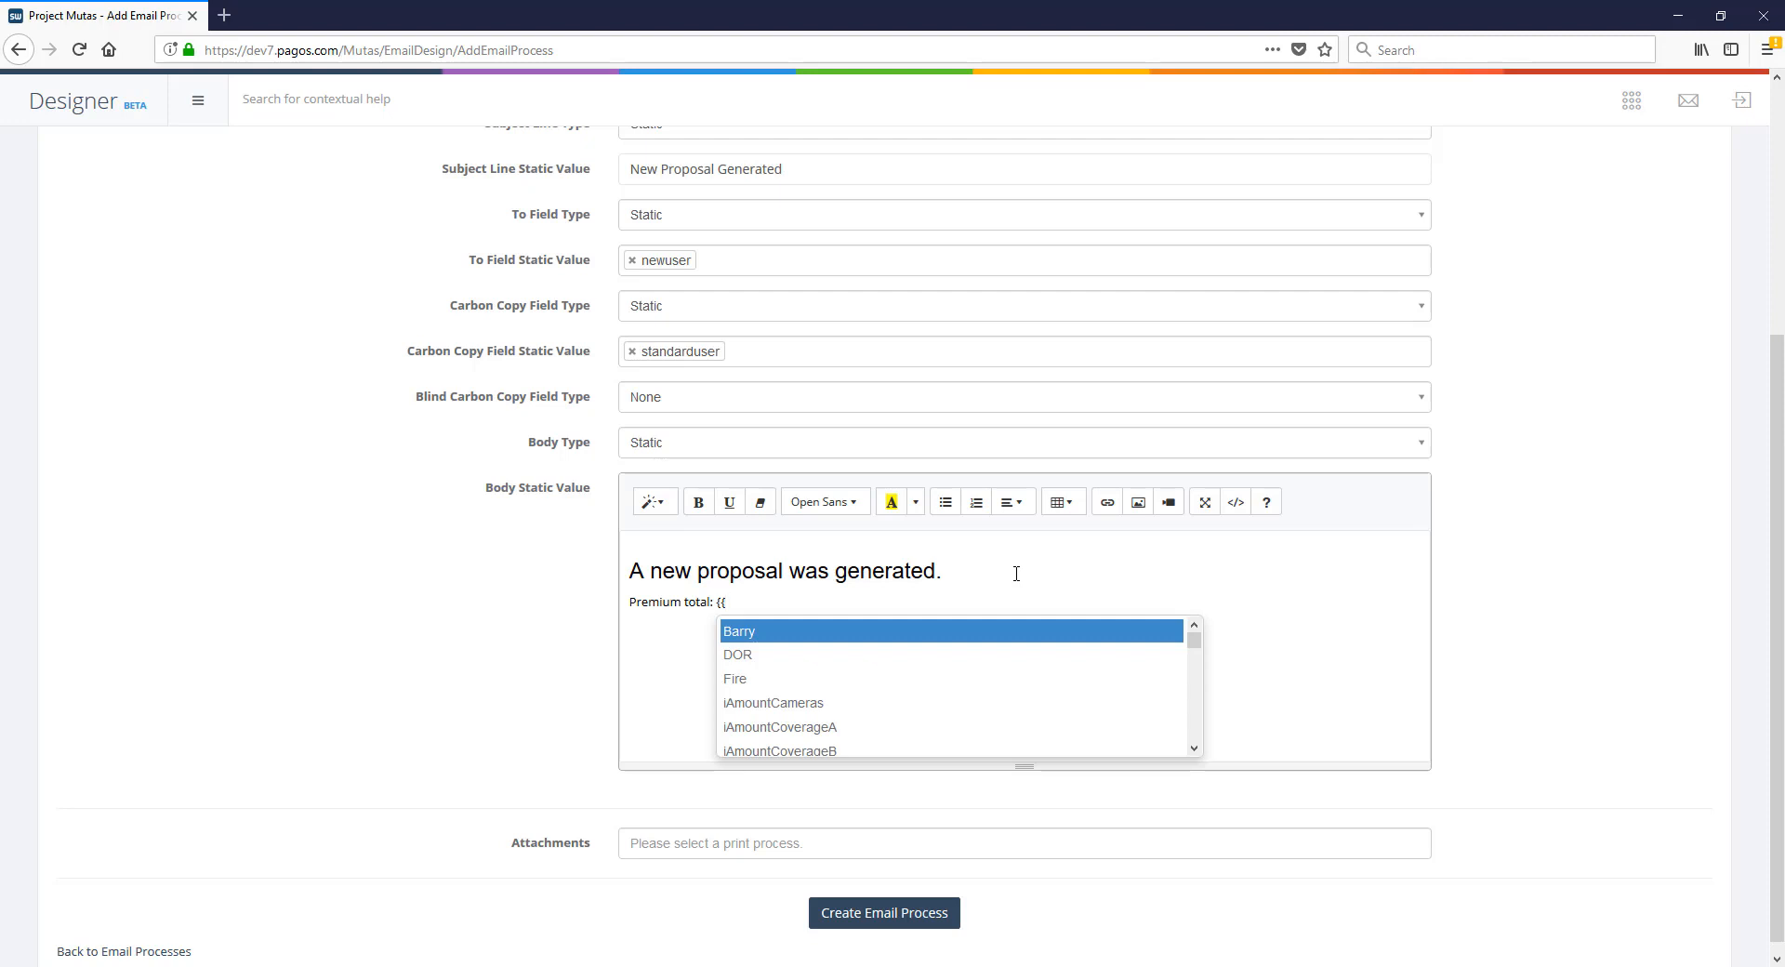
pyautogui.scroll(-10, 1011, 657)
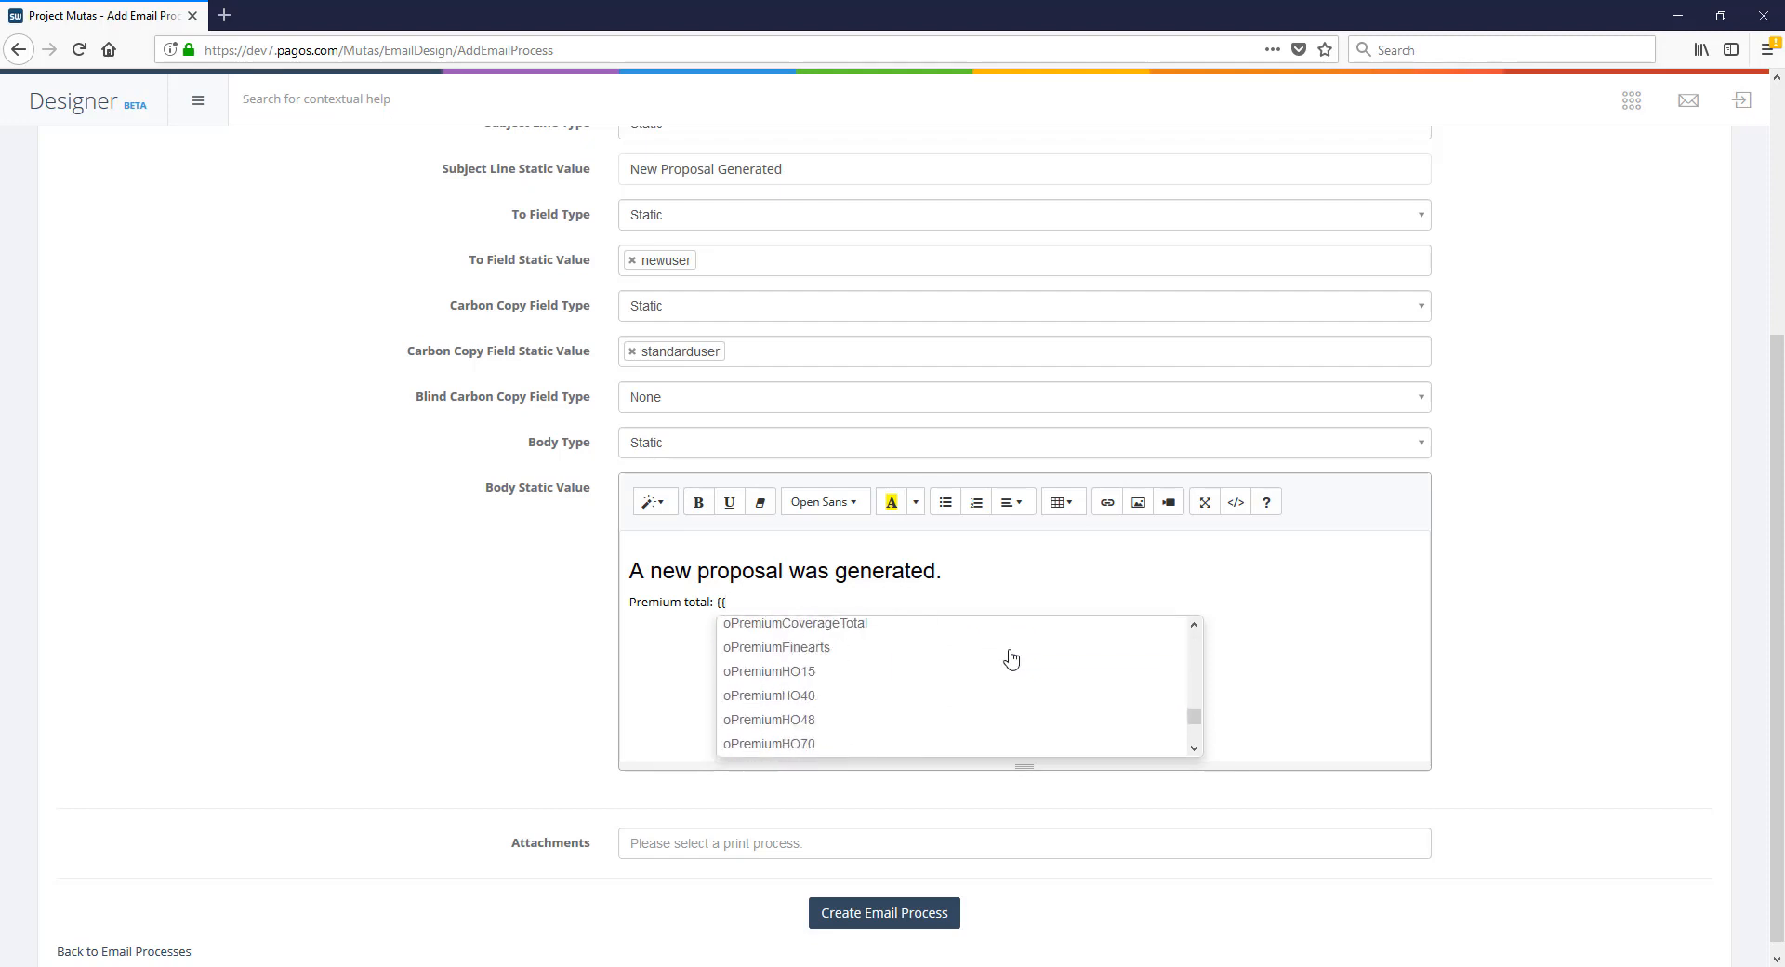
pyautogui.scroll(-3, 1011, 658)
pyautogui.click(1009, 672)
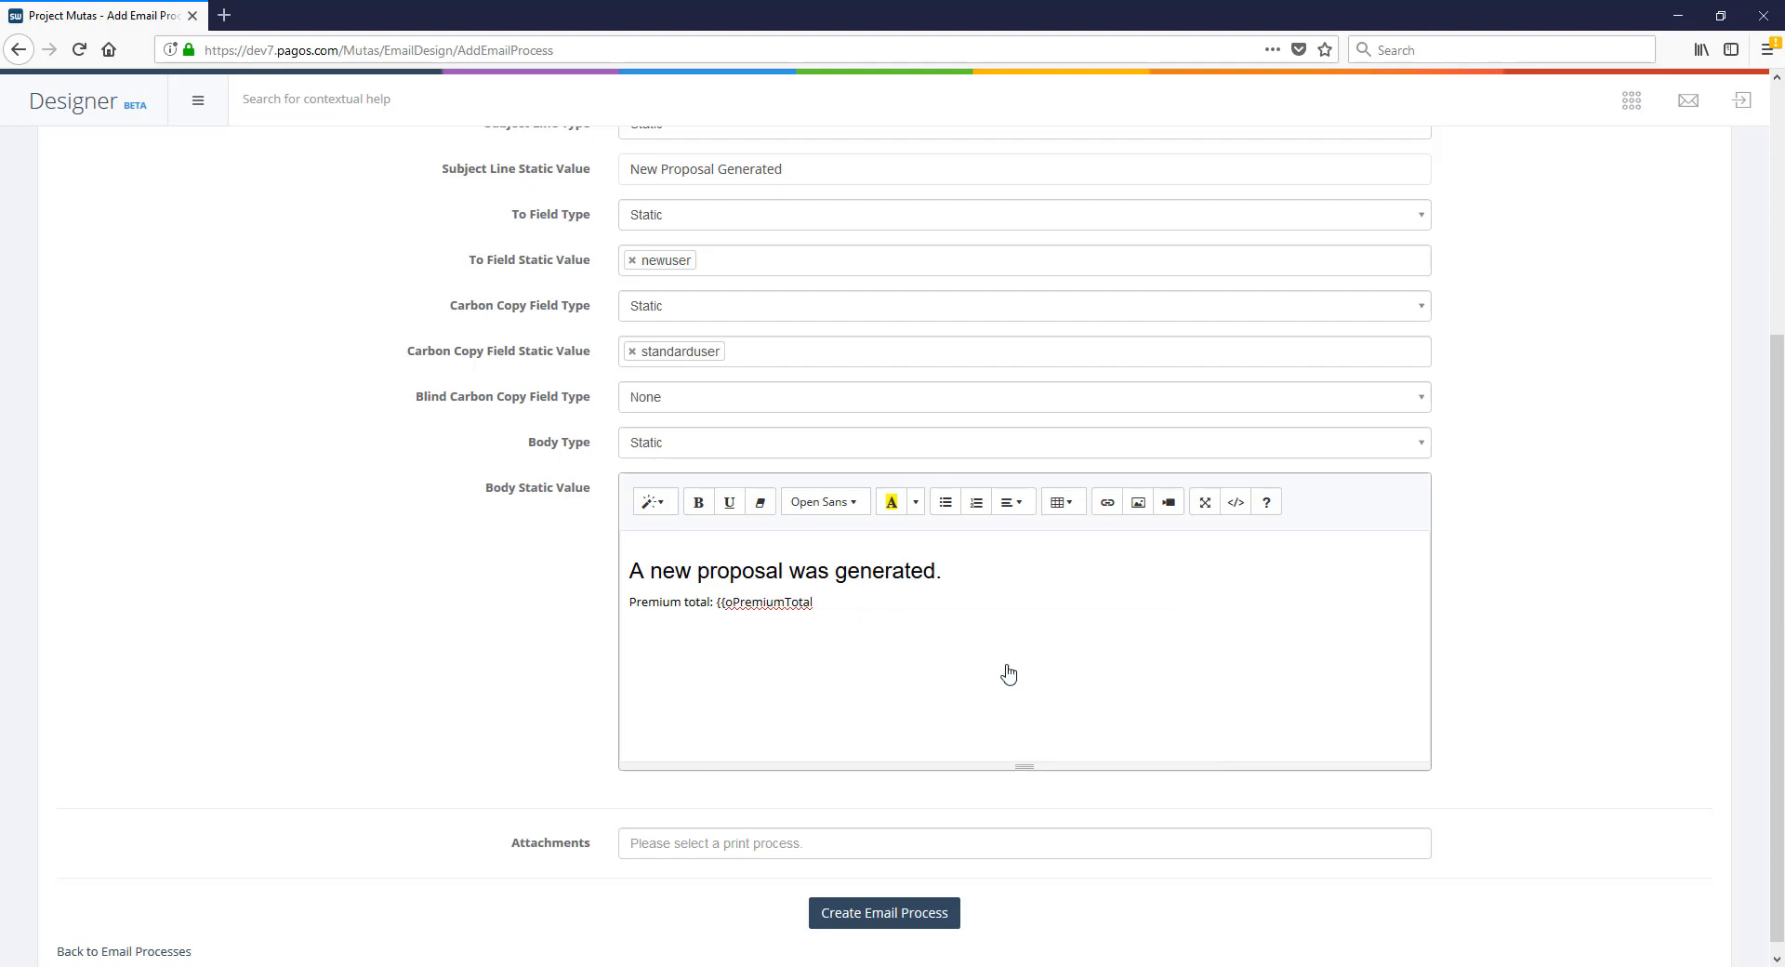
# - Complete the oPremiumTotal placeholder with the format ":Decimal;C2}}" and check the body's code view
pyautogui.write(':')
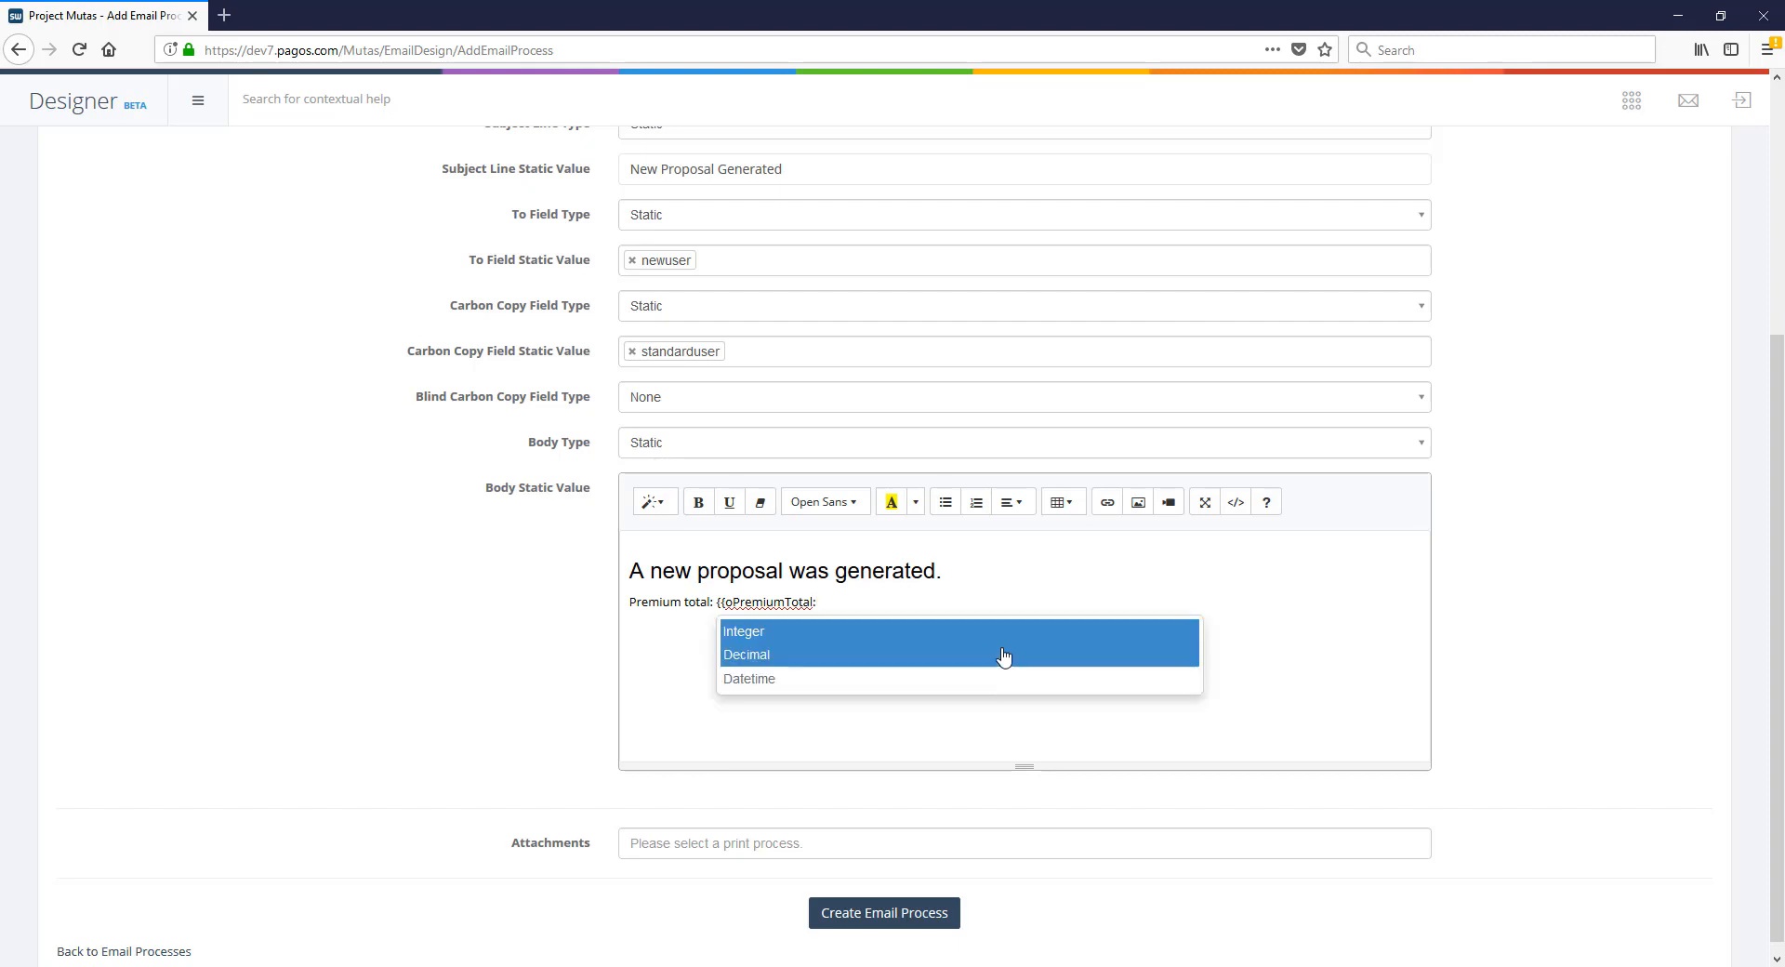
pyautogui.click(1003, 656)
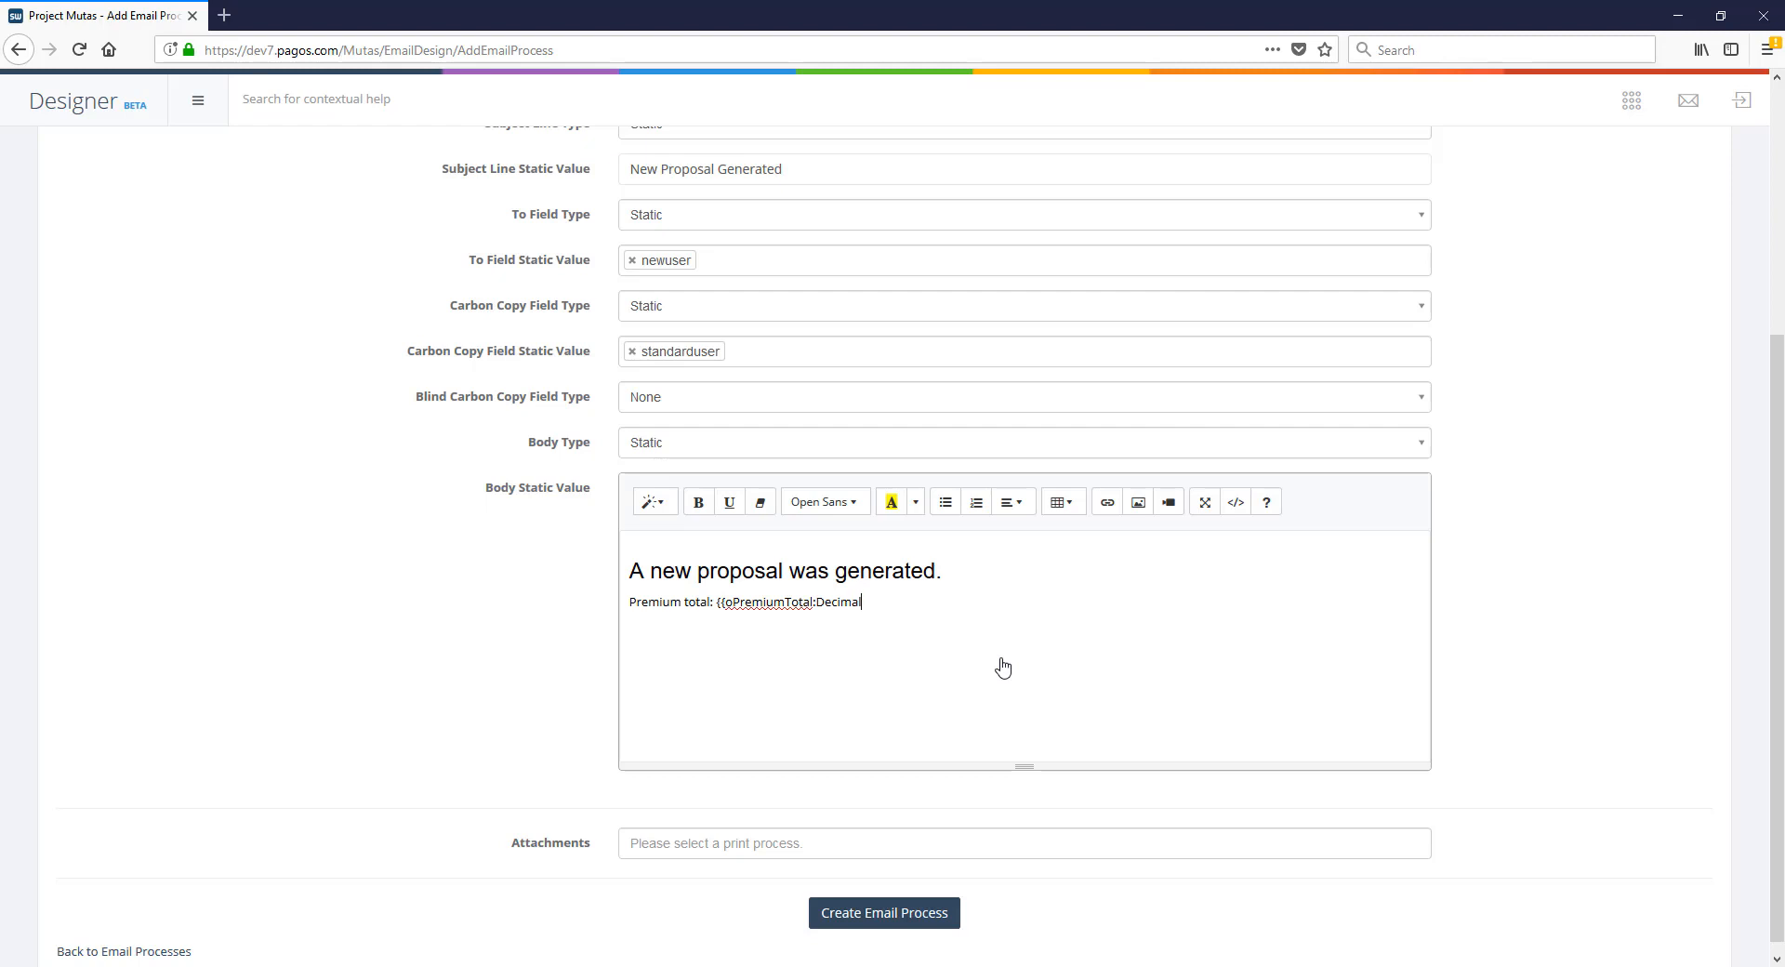
pyautogui.write(';')
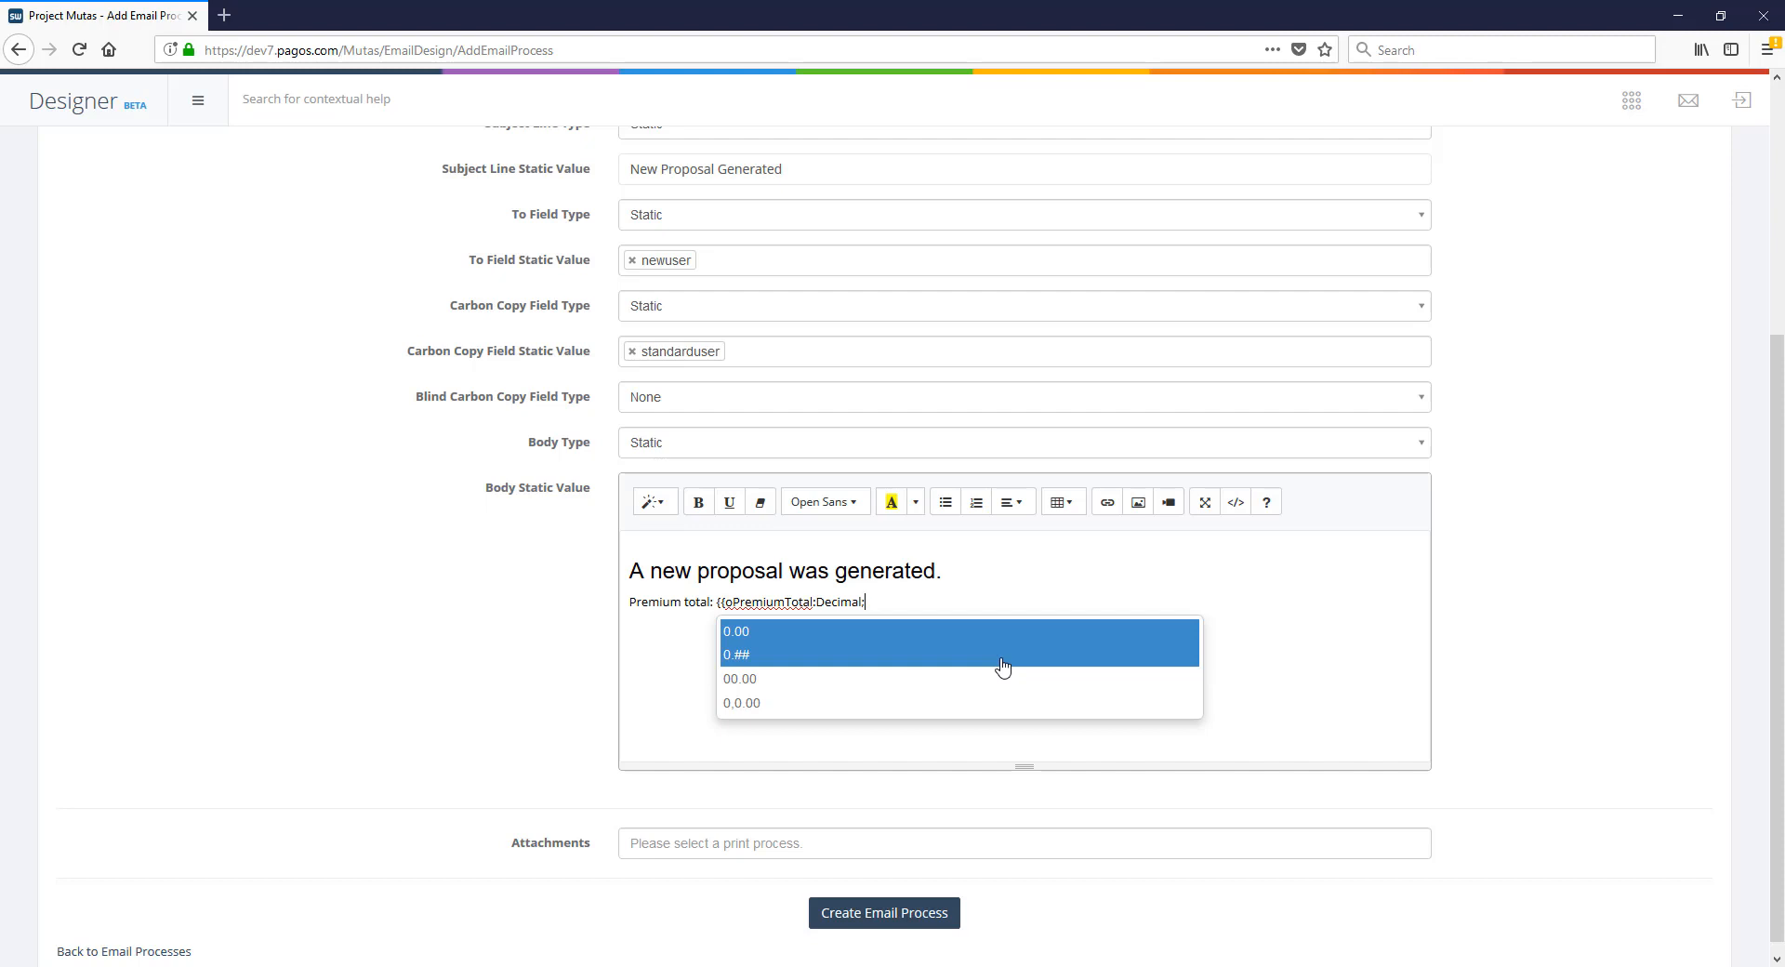
pyautogui.write('C2')
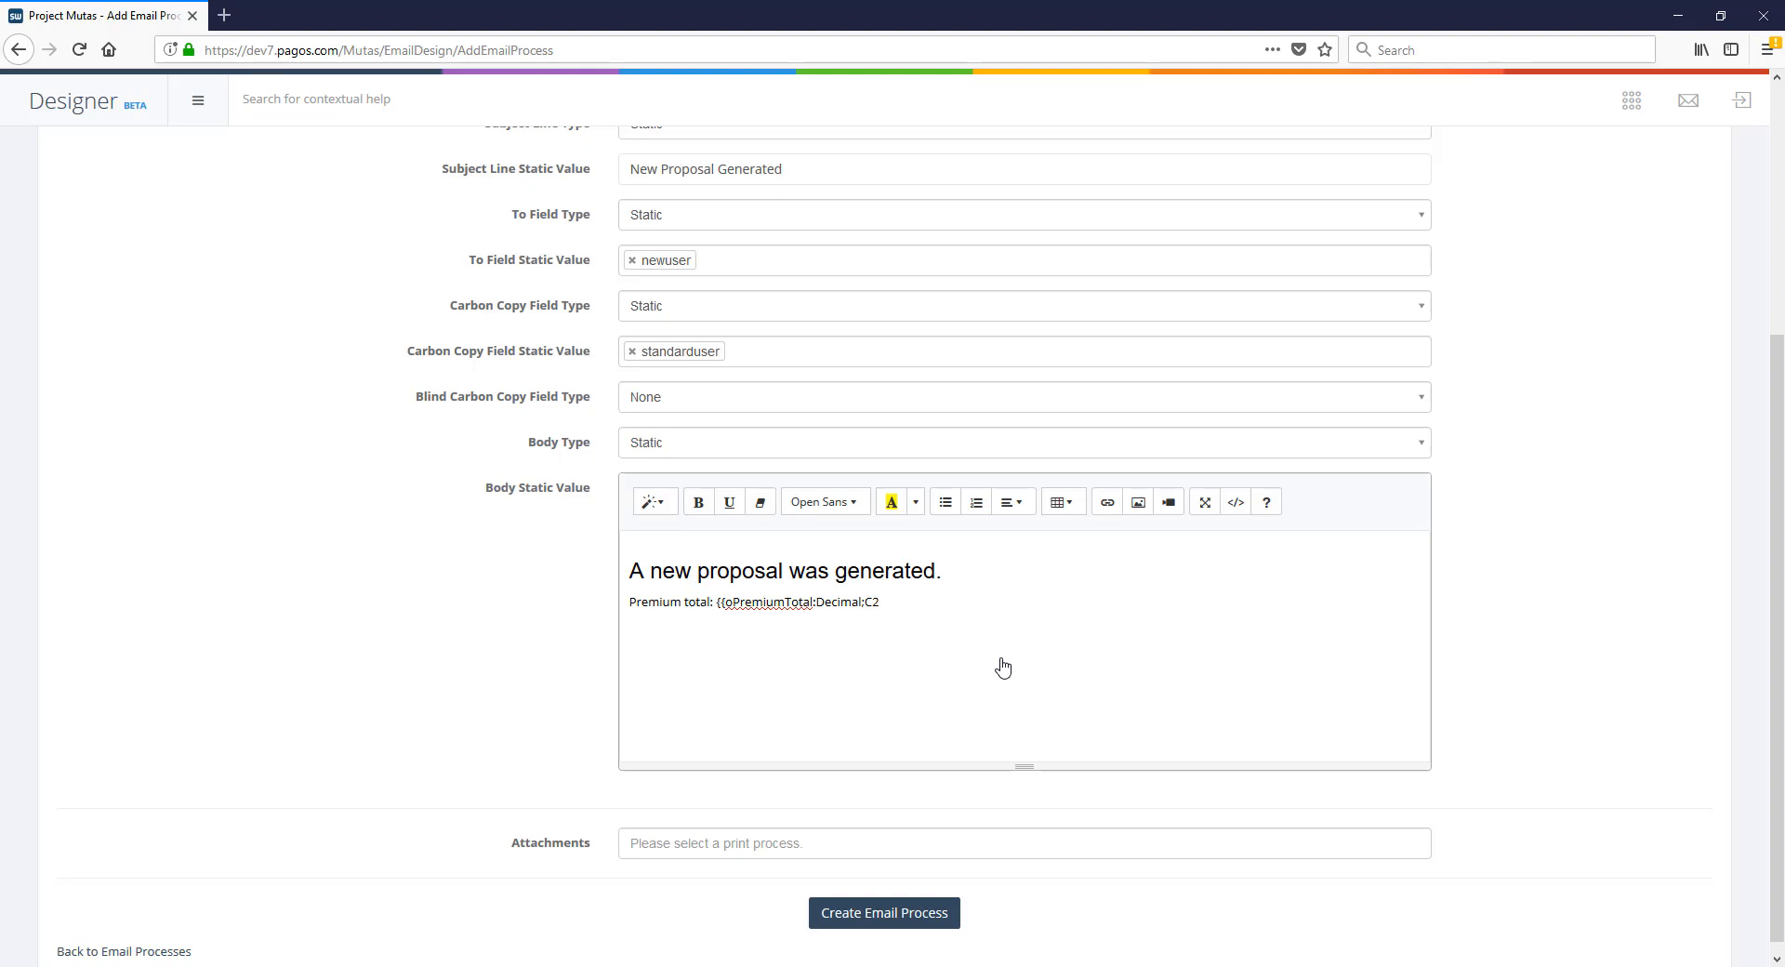
pyautogui.write('}}')
pyautogui.click(1244, 507)
pyautogui.click(1247, 508)
# - Attach the Proposal print process to the email and create the email process
pyautogui.click(886, 845)
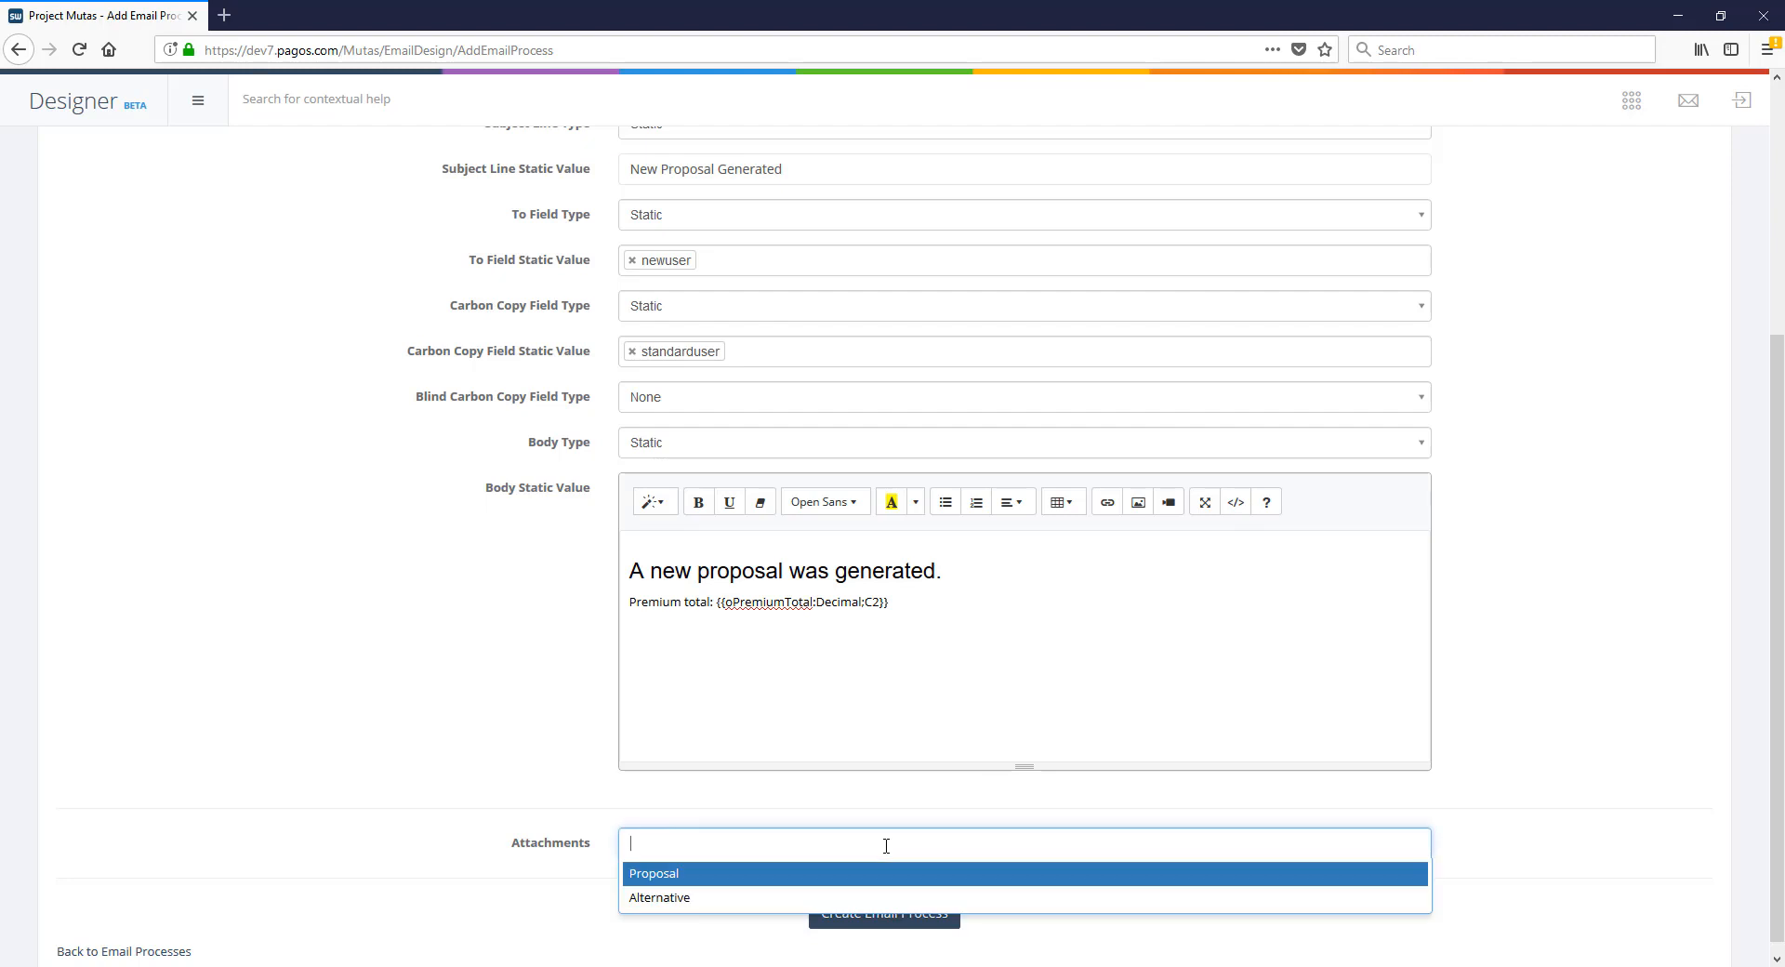
pyautogui.click(766, 880)
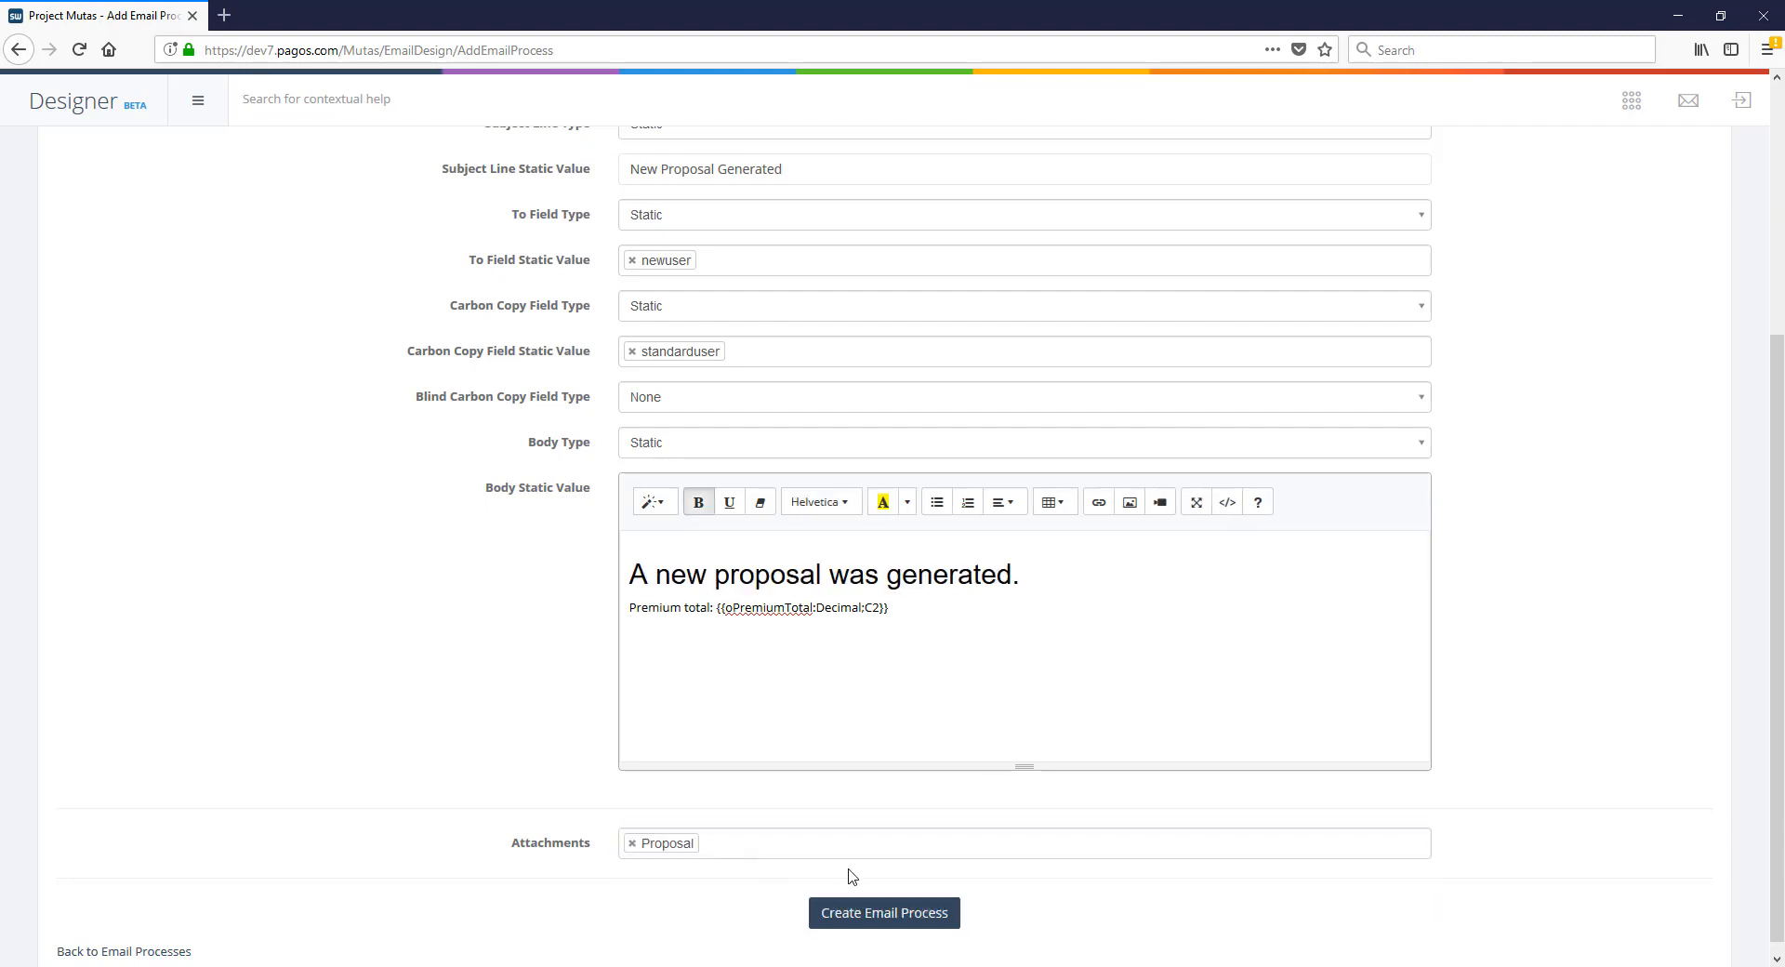
pyautogui.click(882, 926)
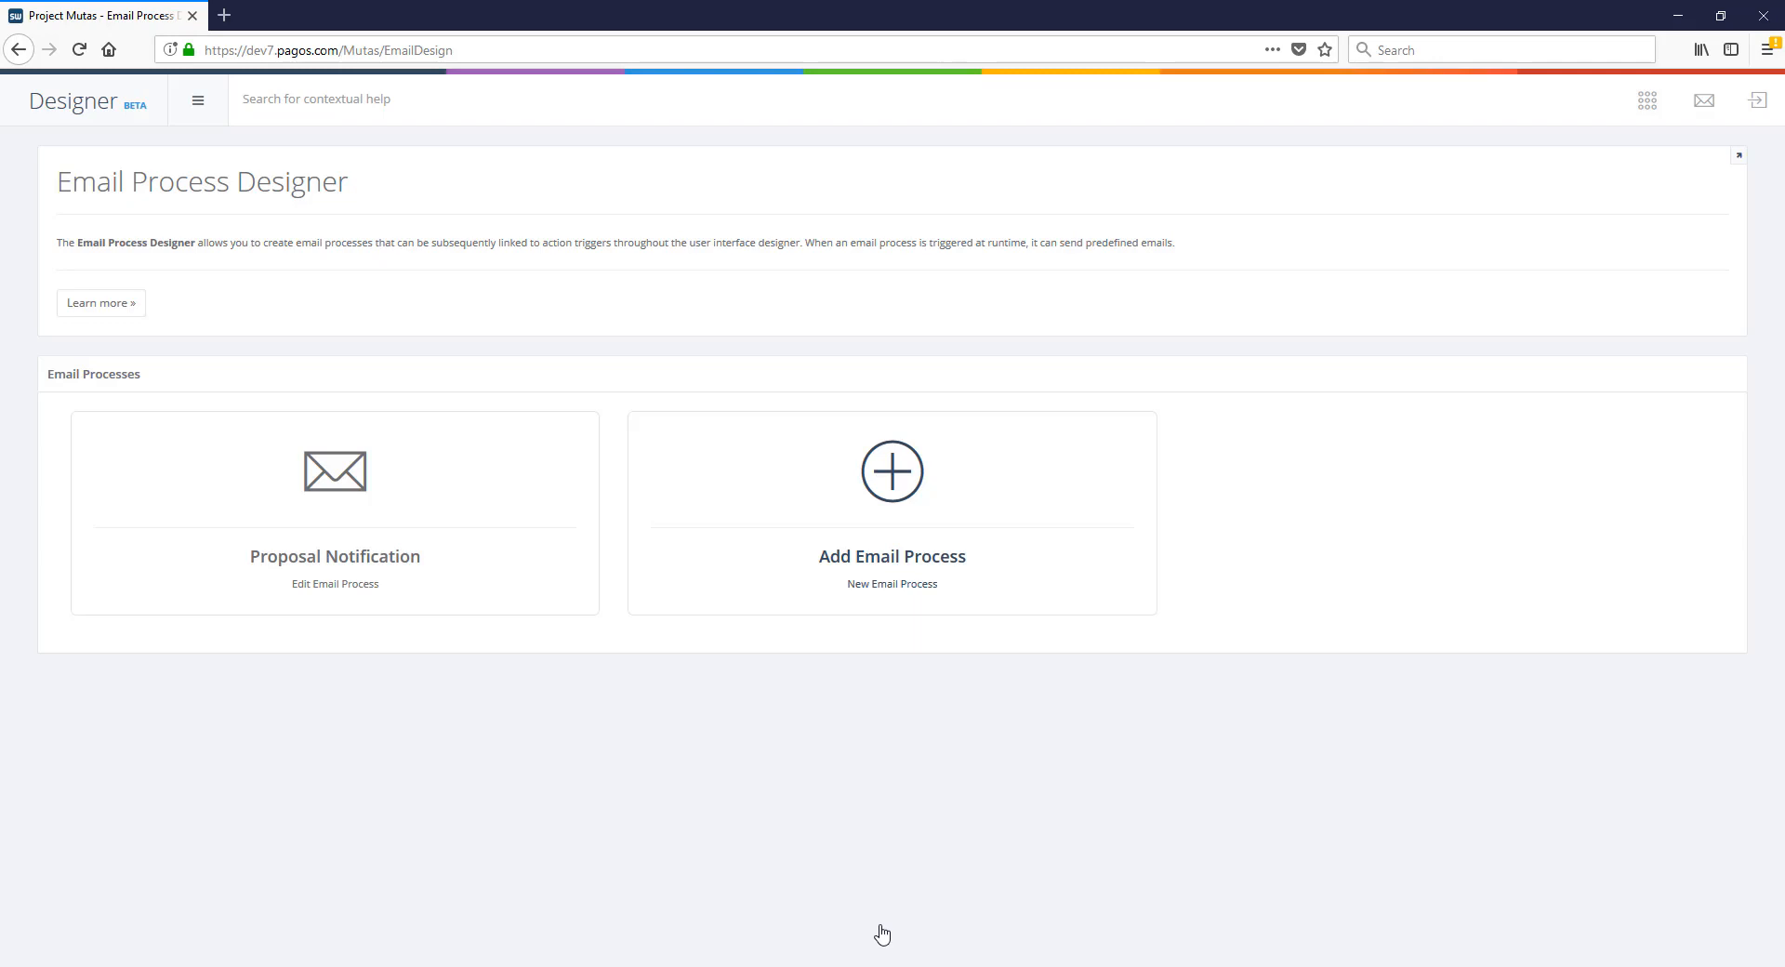
pyautogui.moveTo(359, 528)
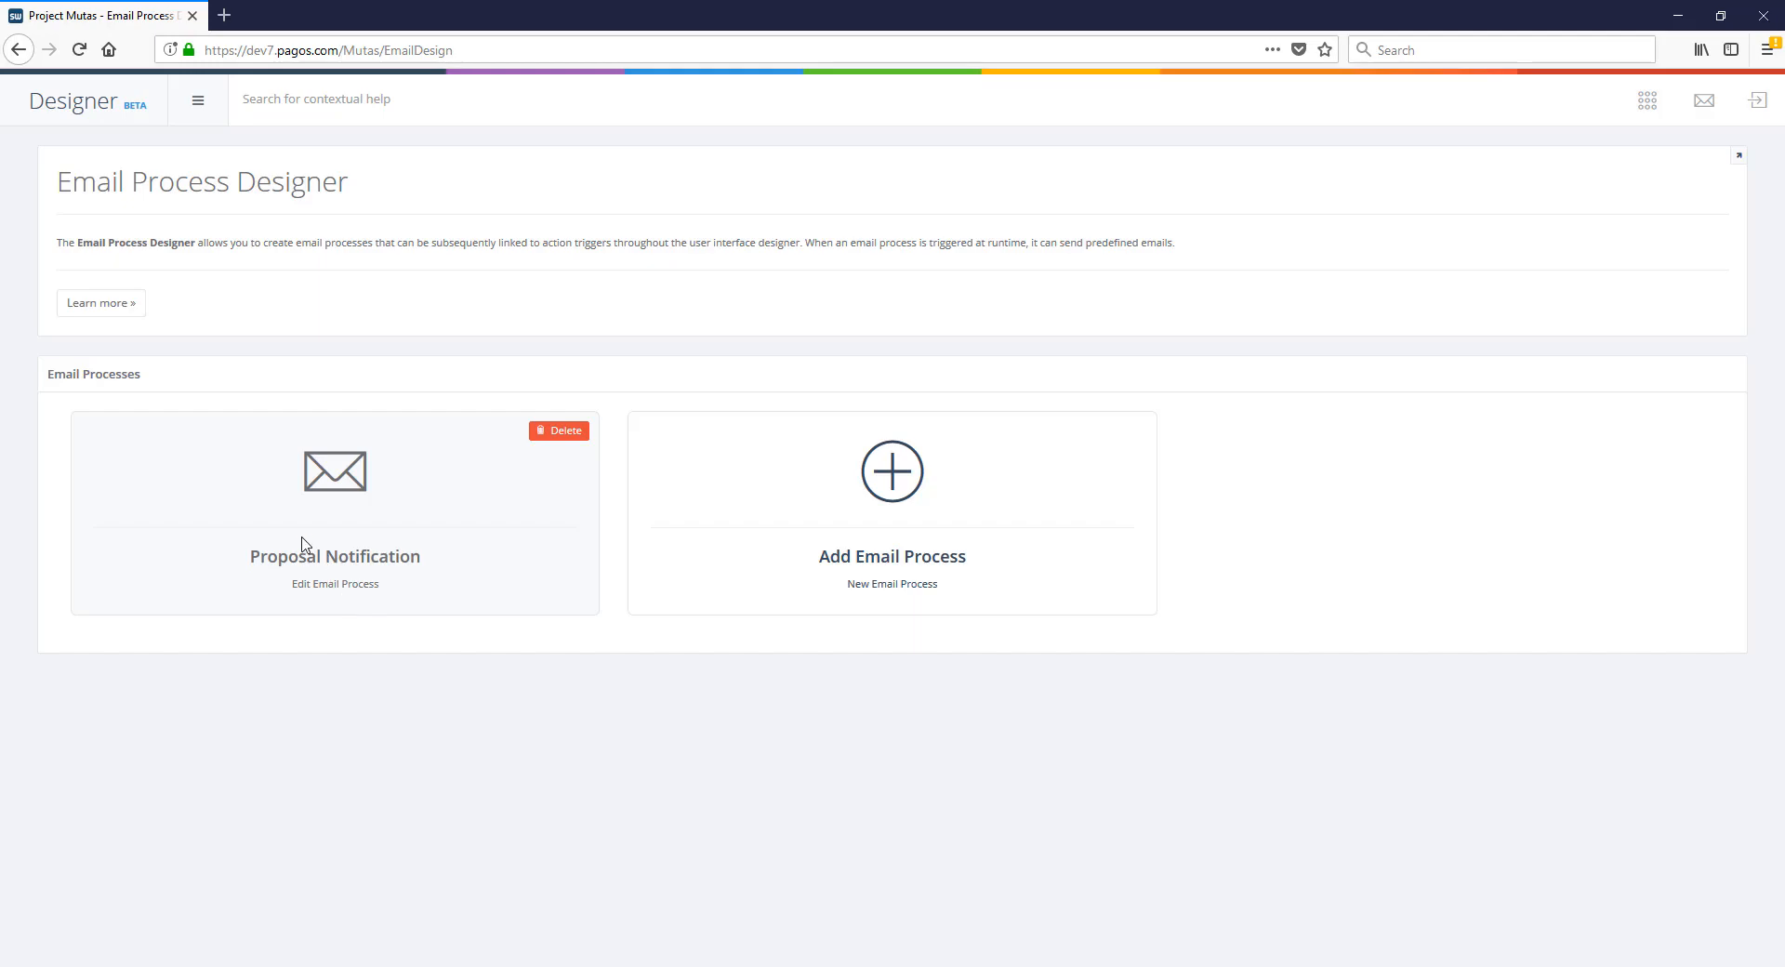
# - Add the Email (Proposal Notification) event to the Export button on the Premiums page and save the button
pyautogui.click(91, 112)
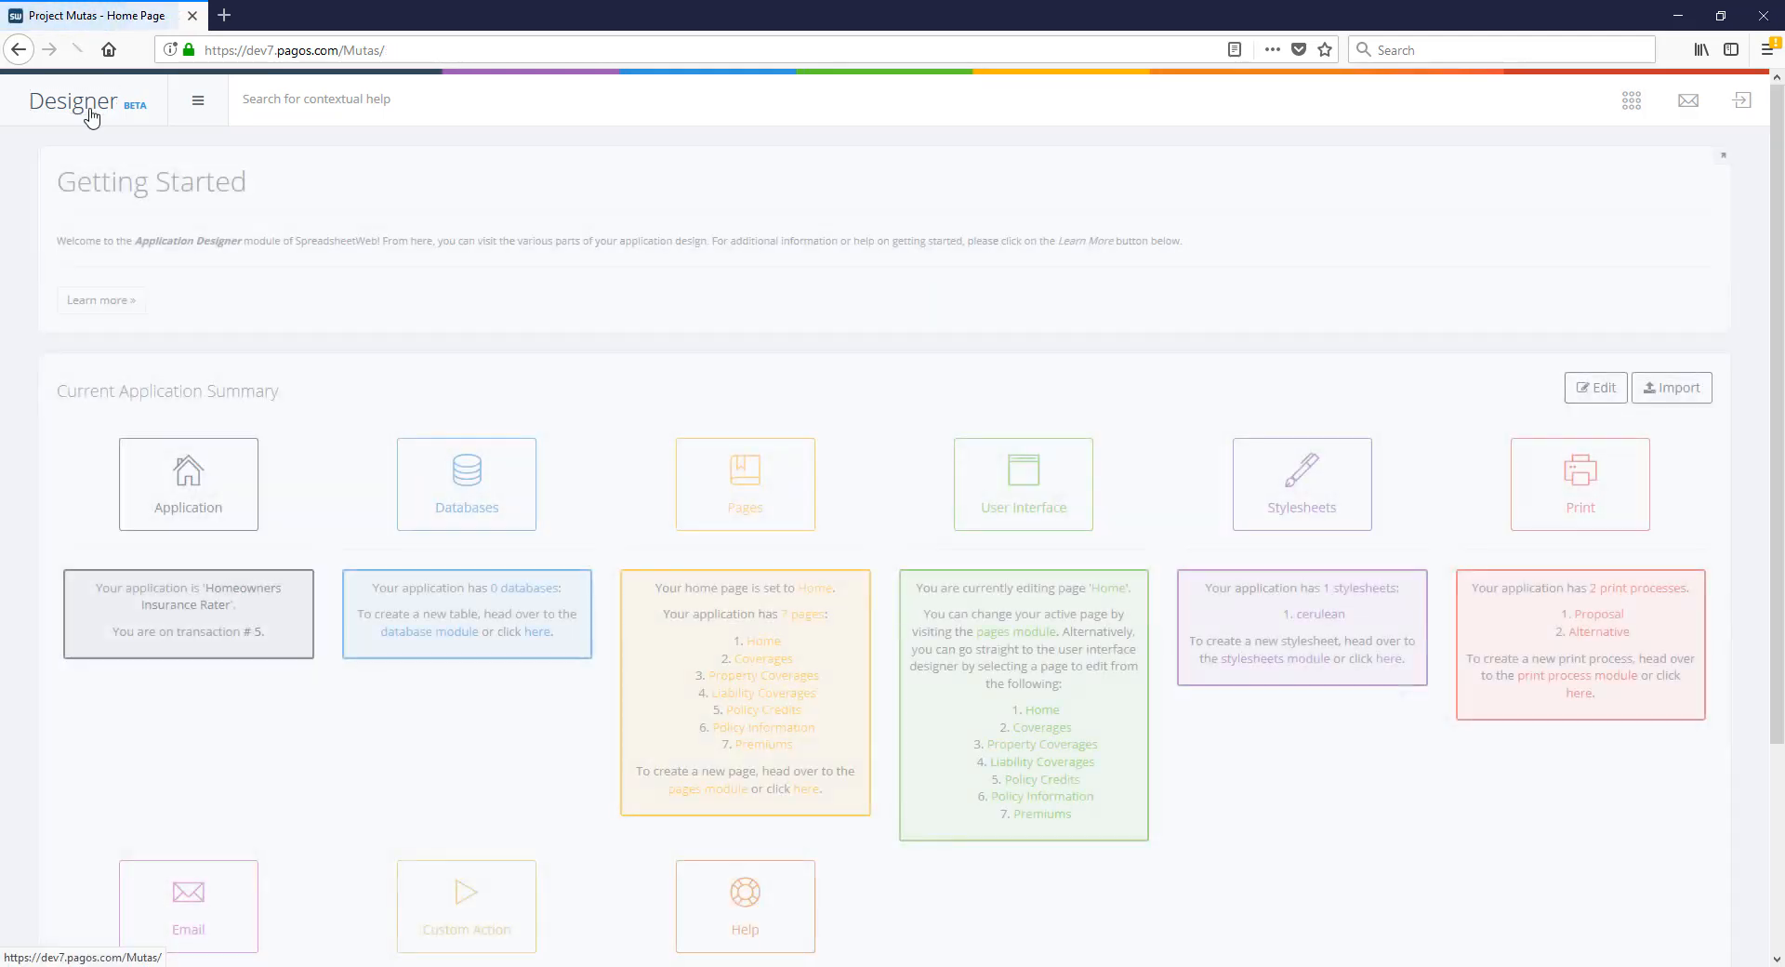
pyautogui.click(1028, 816)
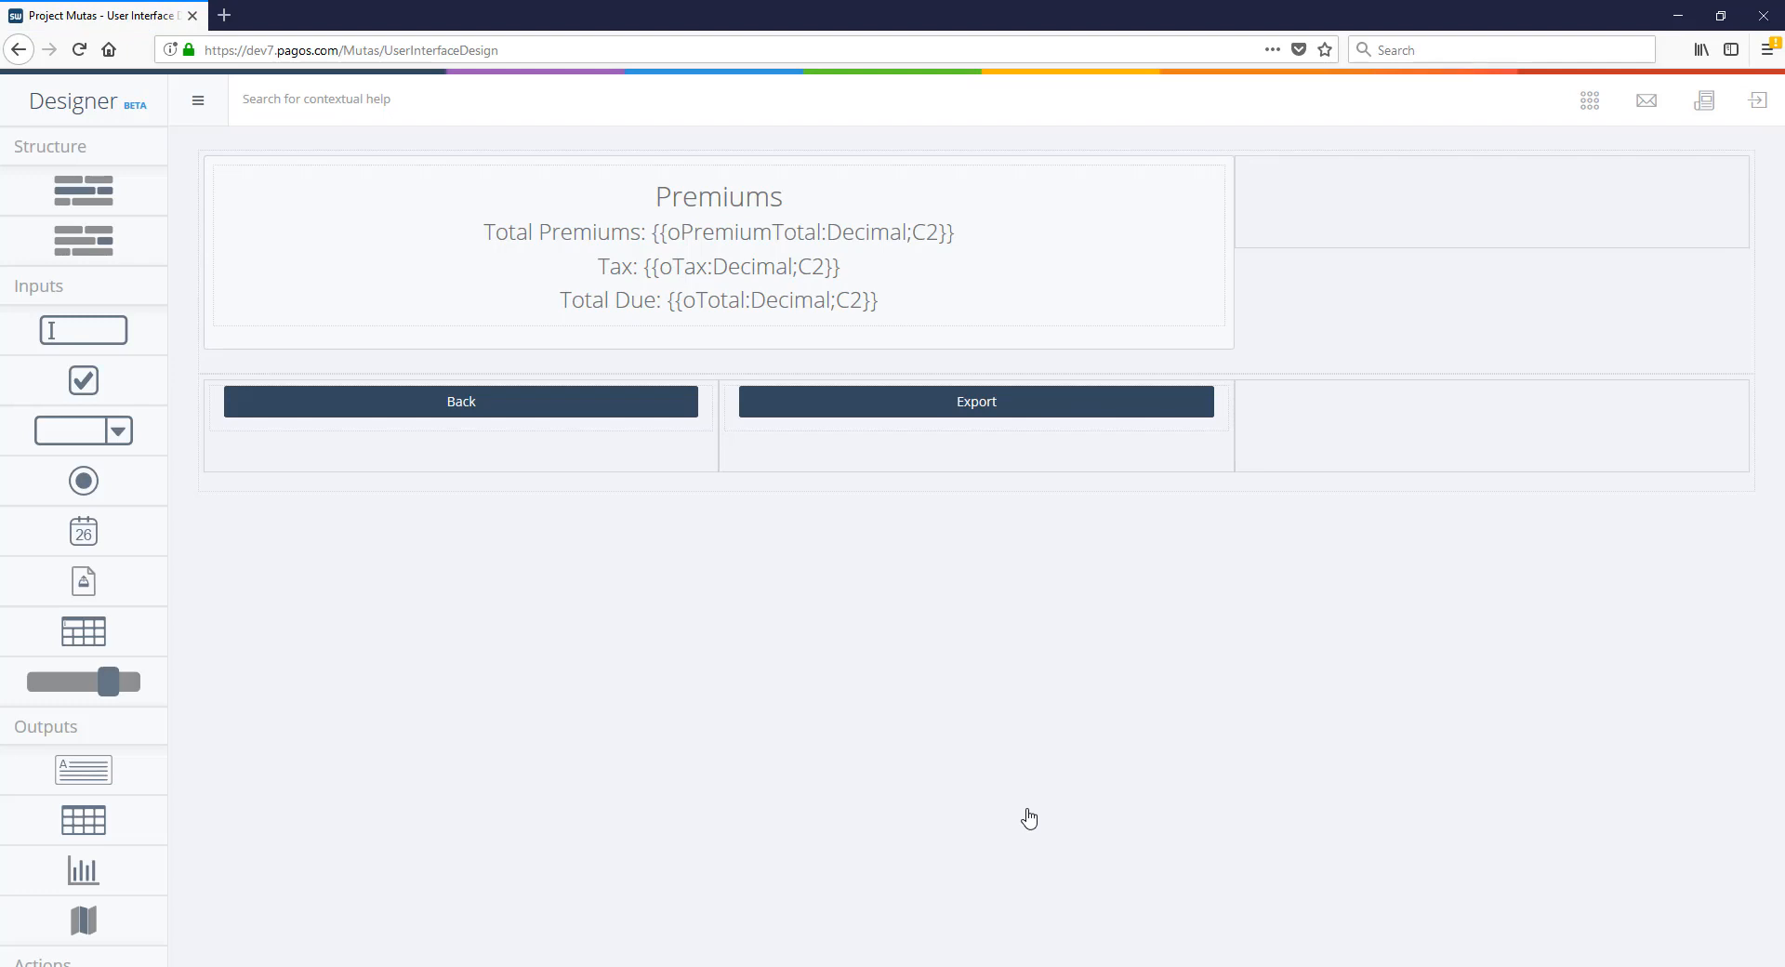
pyautogui.click(849, 410)
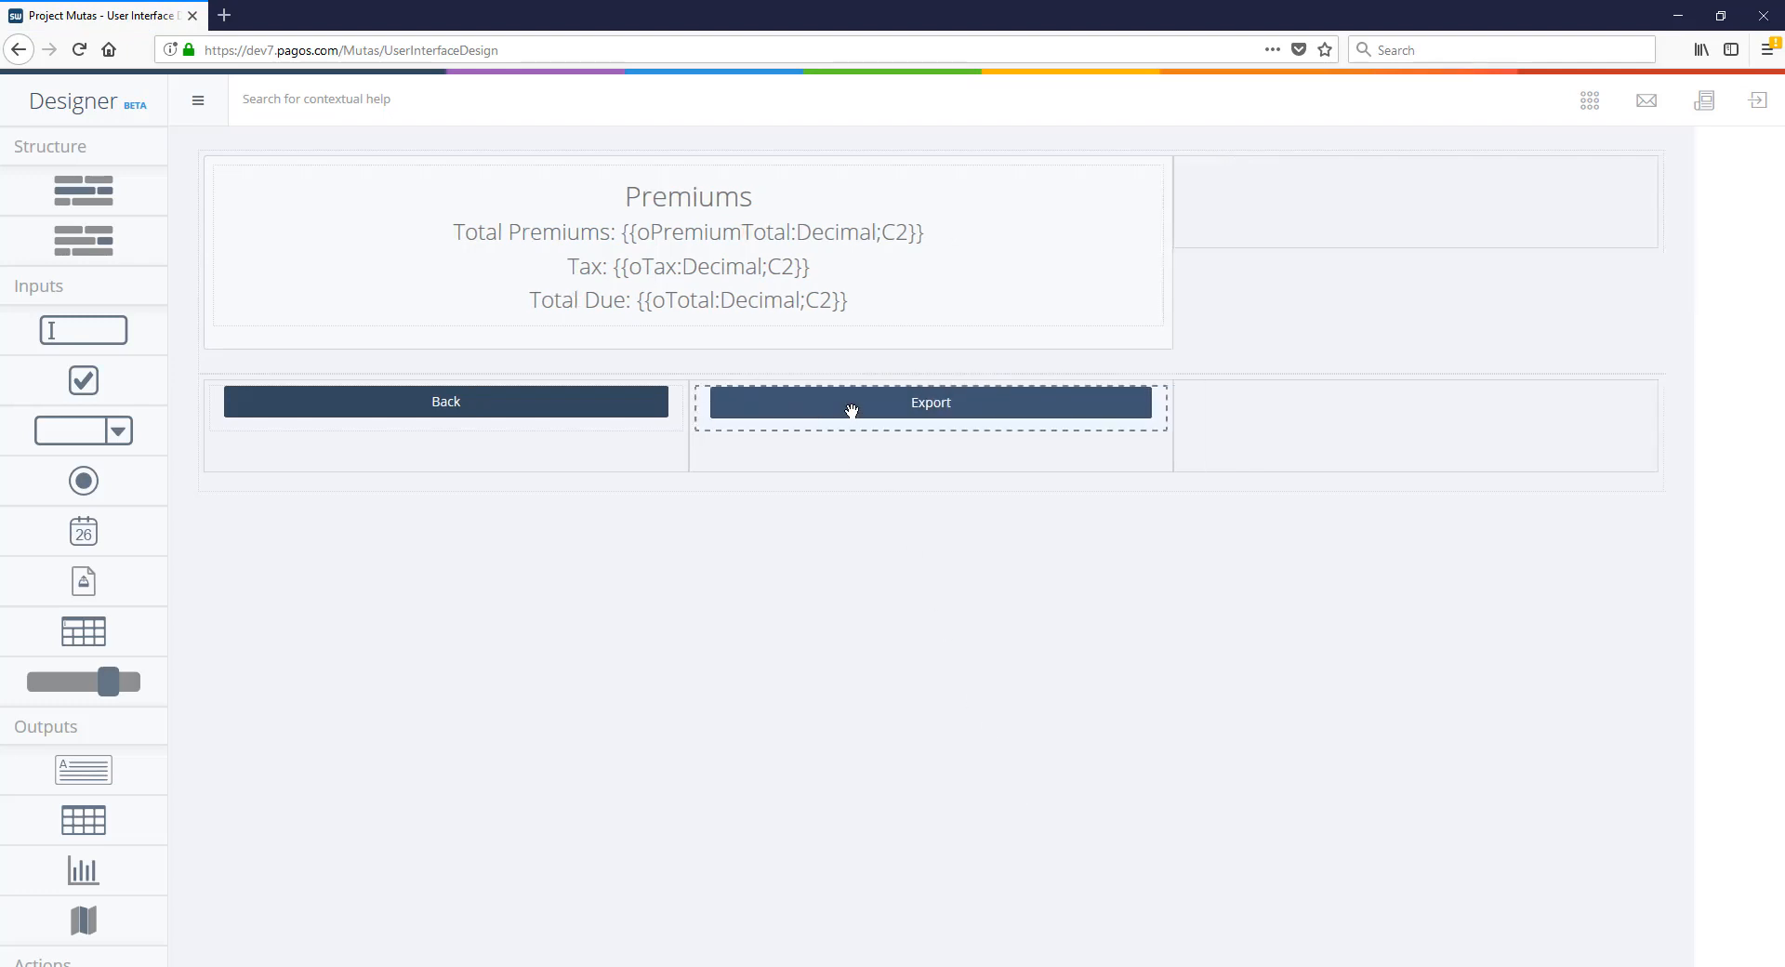
pyautogui.scroll(-4, 1614, 618)
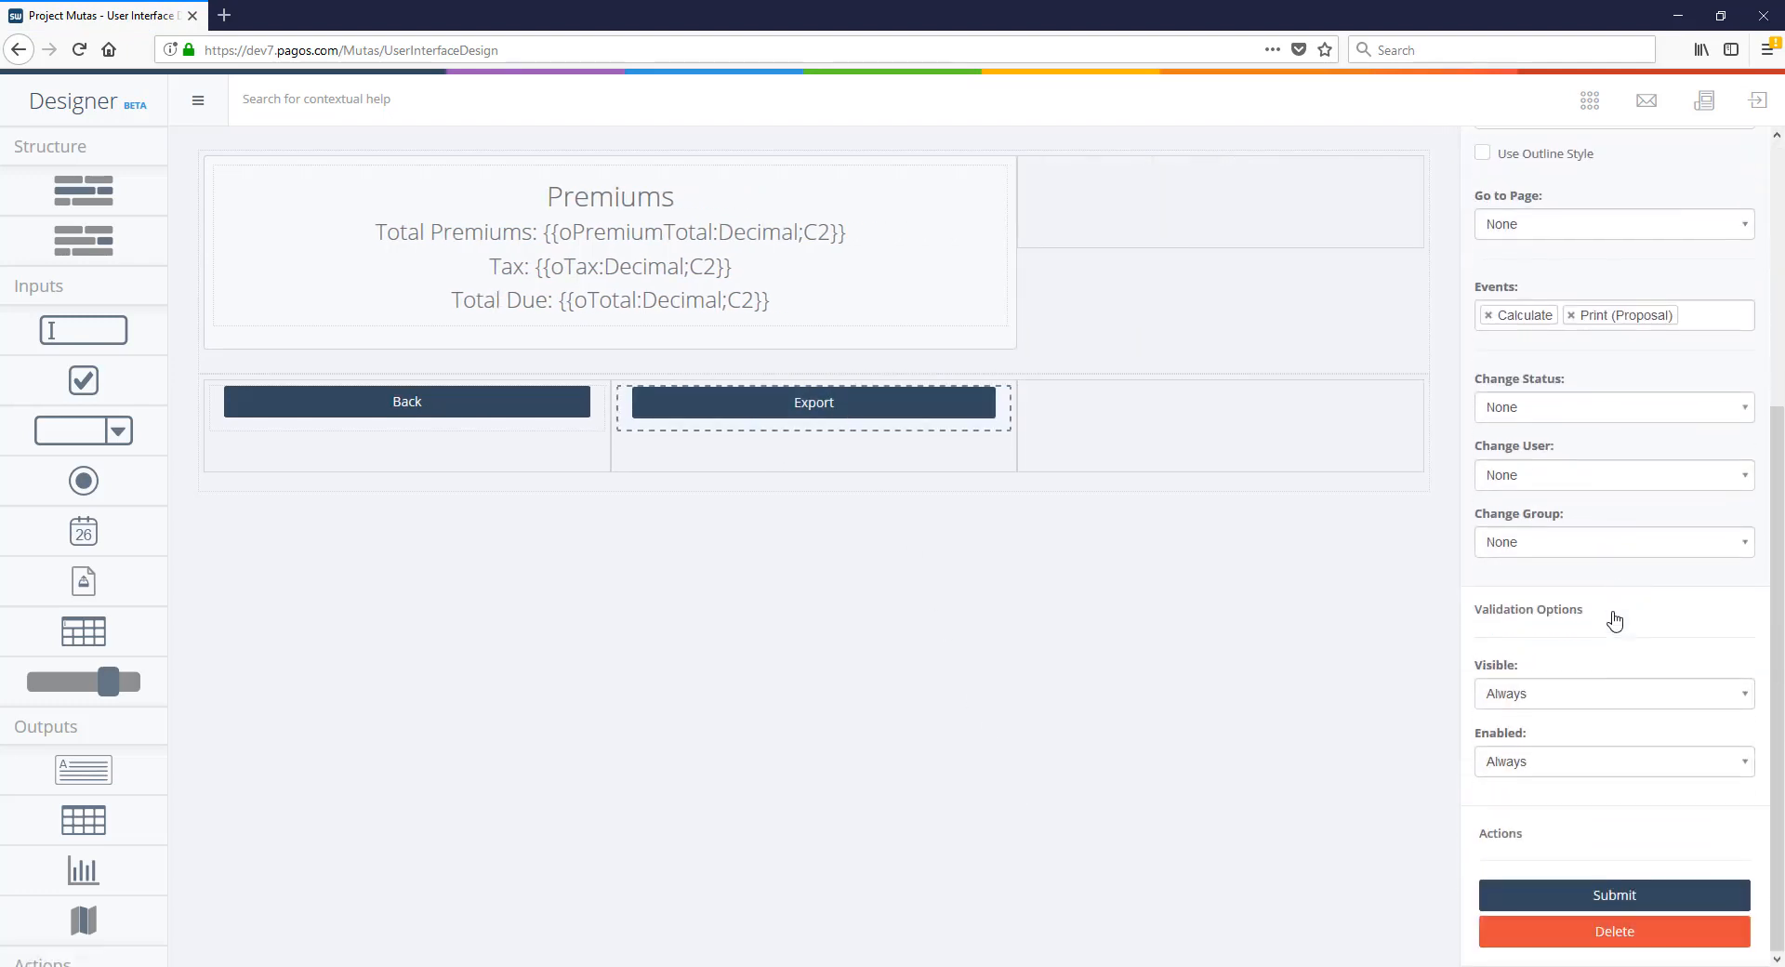
pyautogui.click(1707, 315)
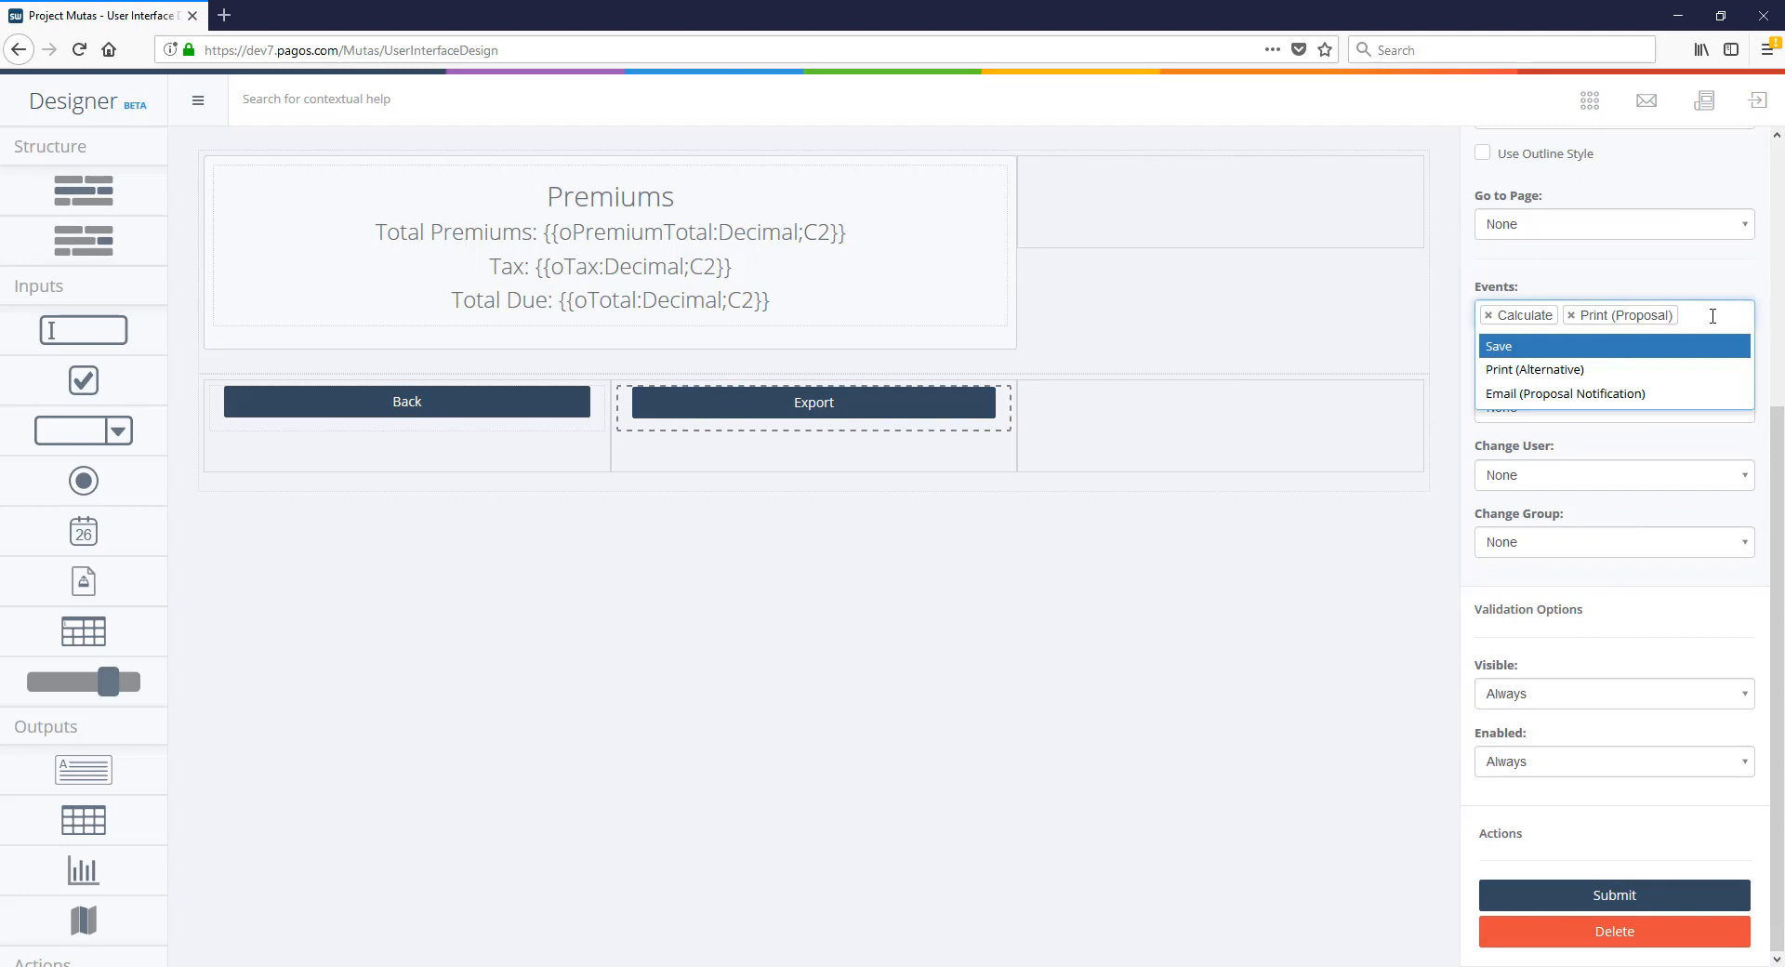
pyautogui.click(1574, 395)
pyautogui.click(1588, 894)
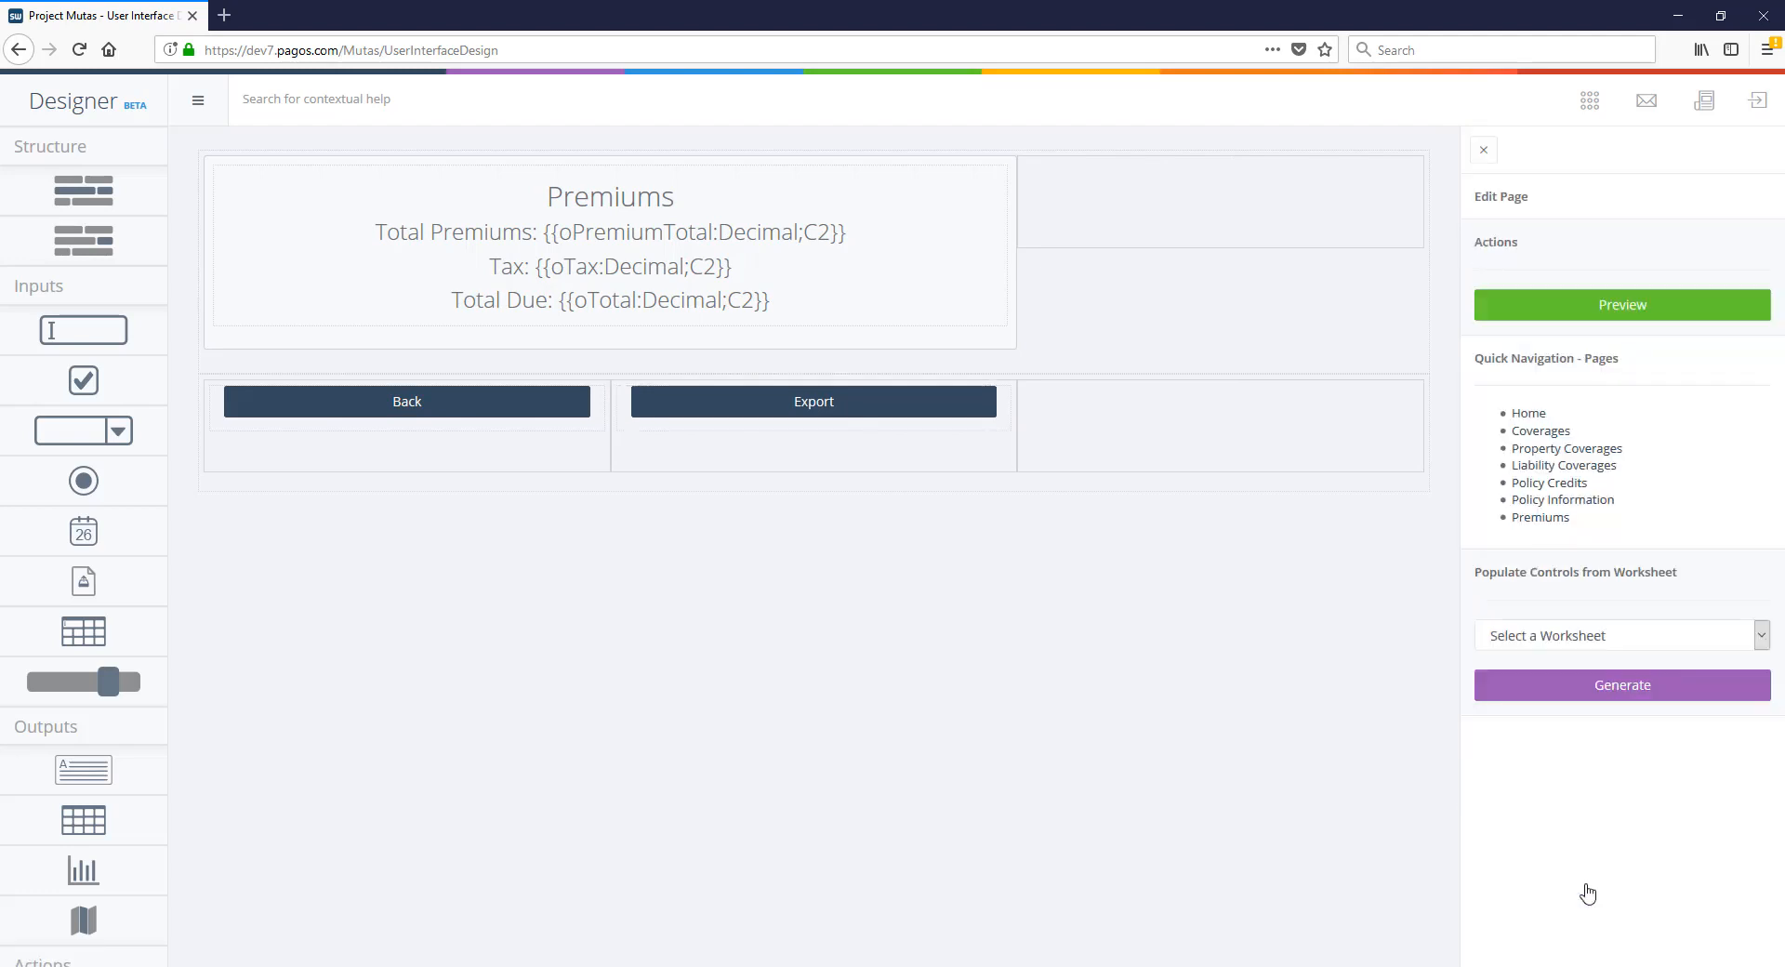
# - Preview the application, enter client name ABC Corp, the client's address and effective date May 1, 2018, and continue to the coverages
pyautogui.click(1582, 304)
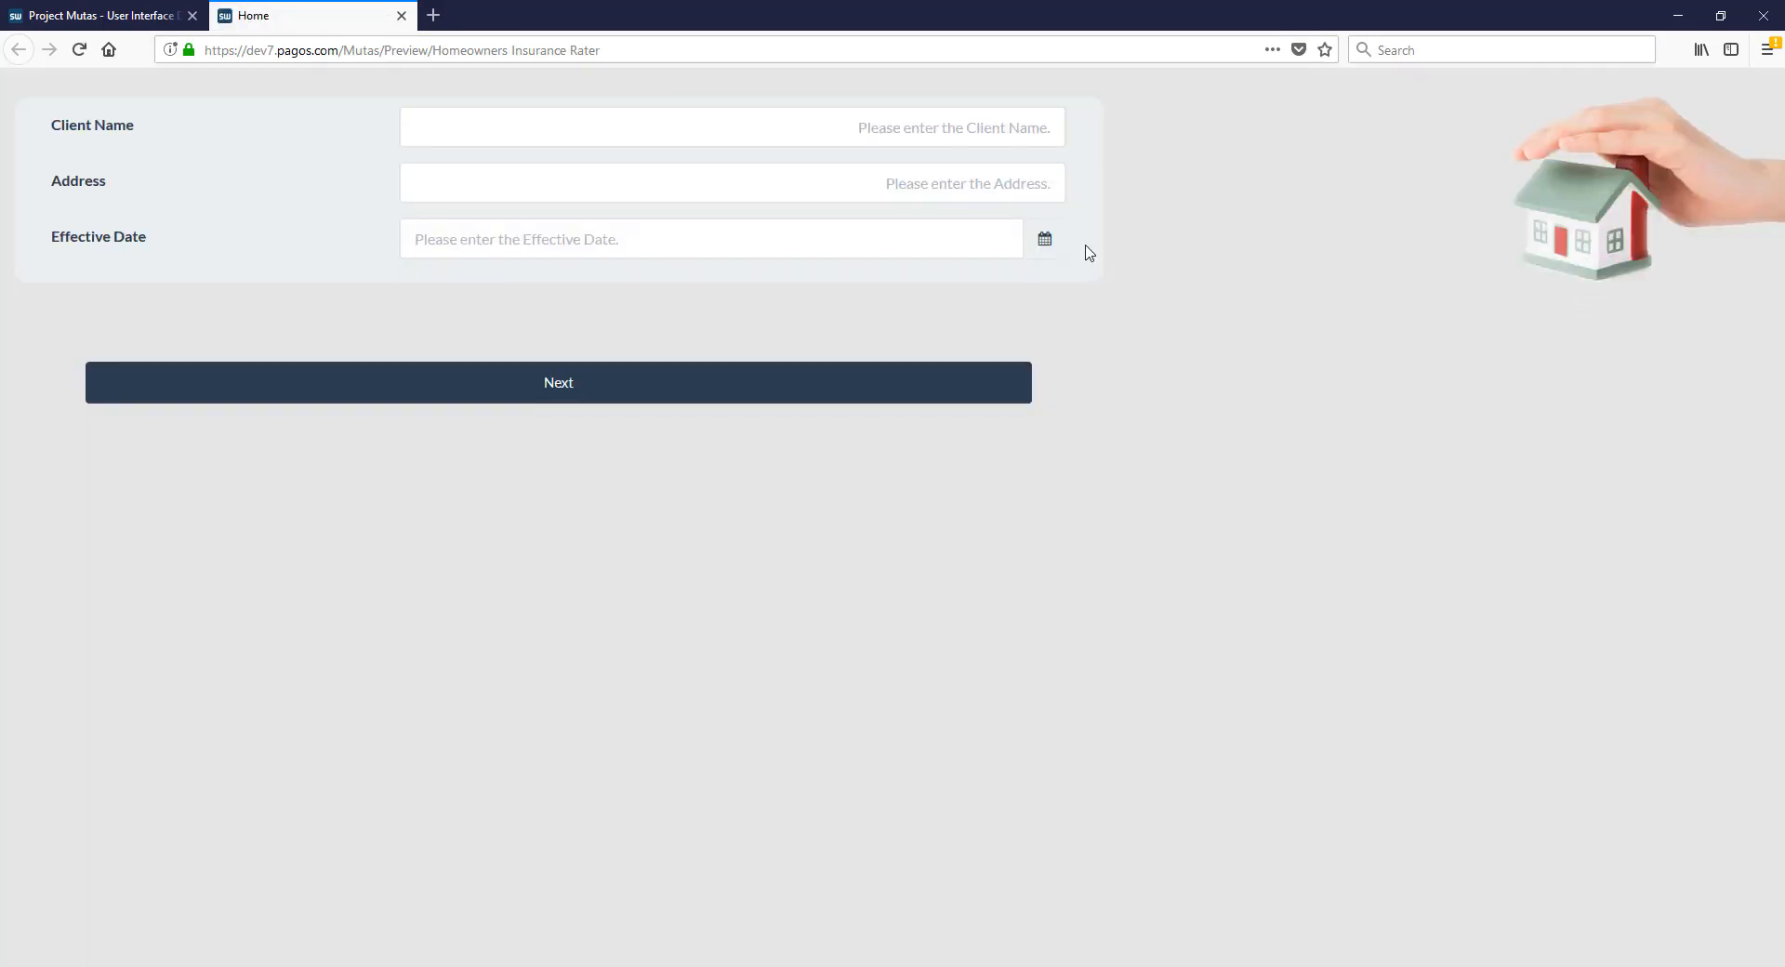
pyautogui.click(957, 140)
pyautogui.write('ABC Corp')
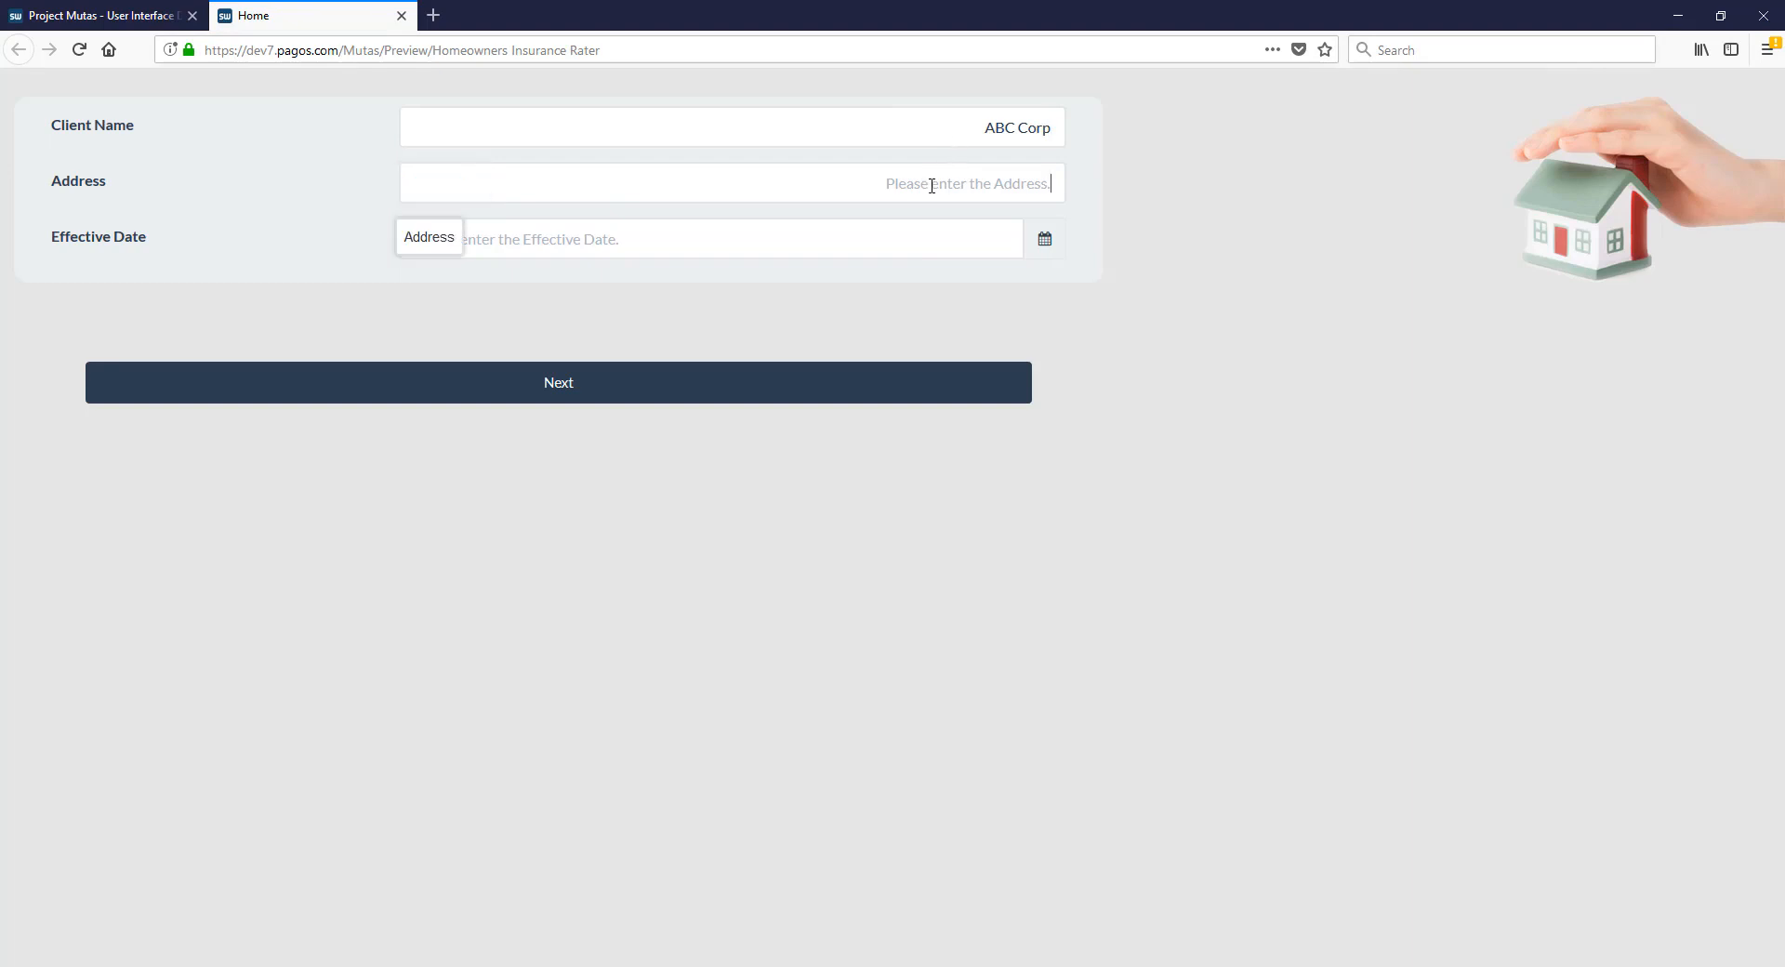
pyautogui.click(928, 183)
pyautogui.write('123 Main St.')
pyautogui.click(651, 239)
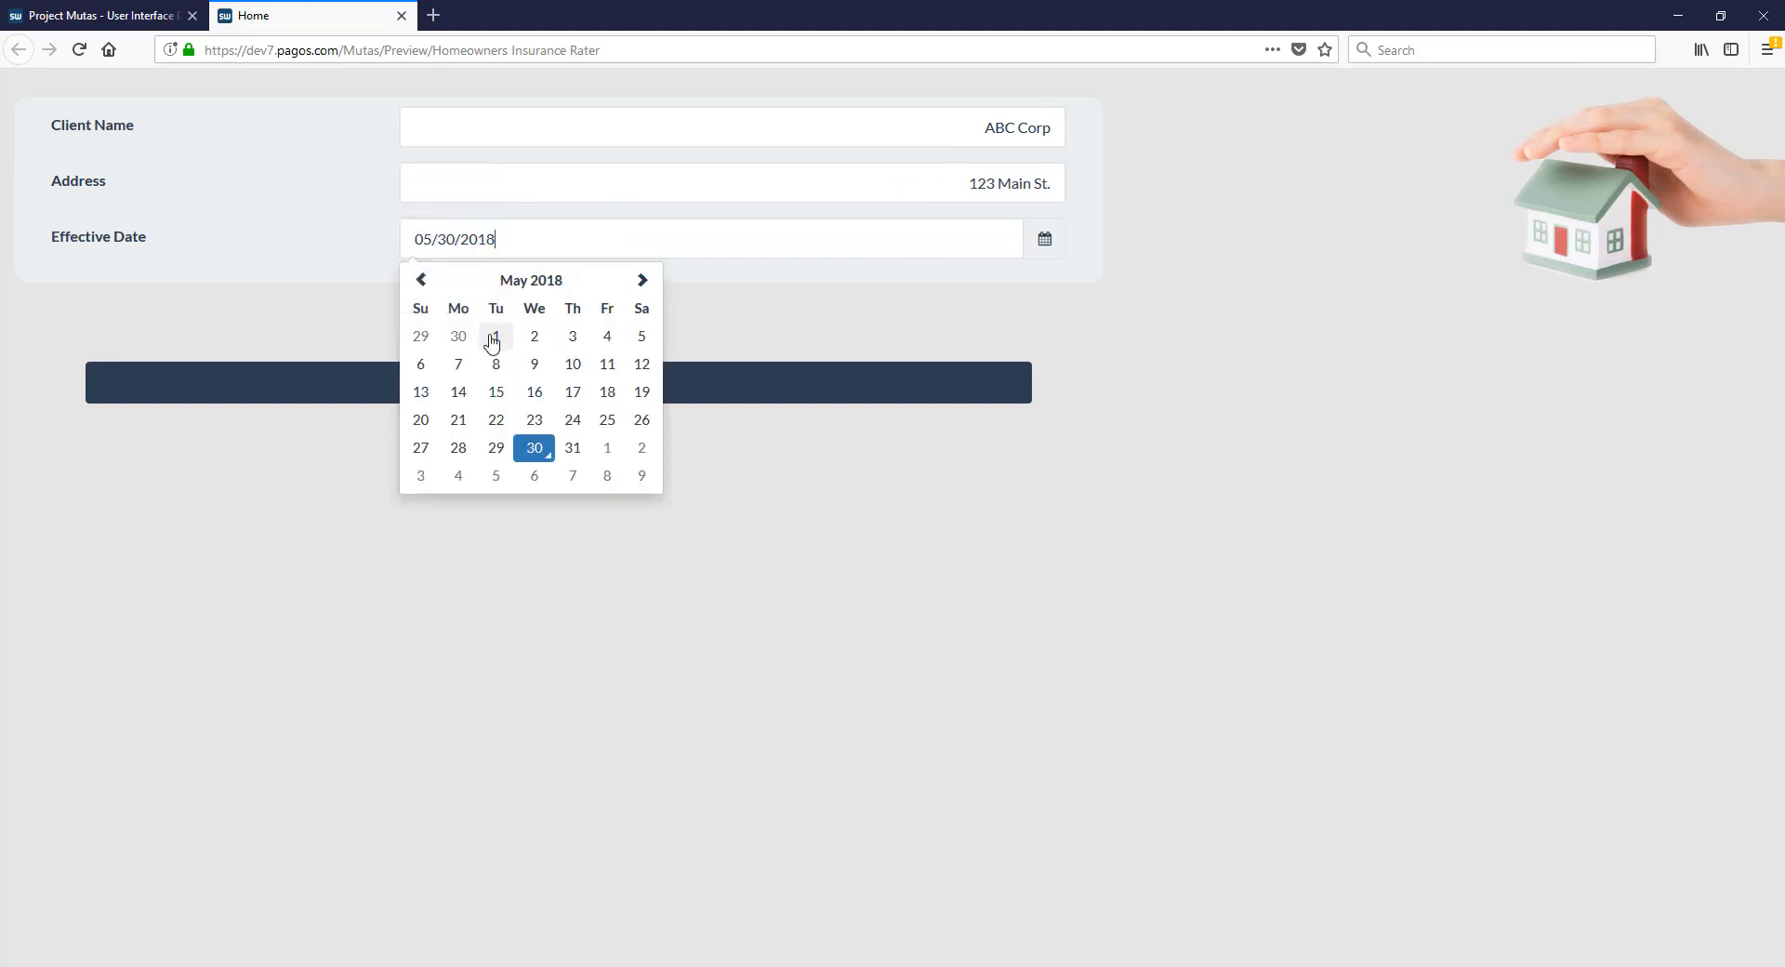
pyautogui.click(494, 341)
pyautogui.click(493, 372)
# - Set all six coverage amounts, from Coverage A (Dwelling) through Premise Liability, to 10,000 and continue to the property coverages
pyautogui.click(765, 203)
pyautogui.write('1000010000')
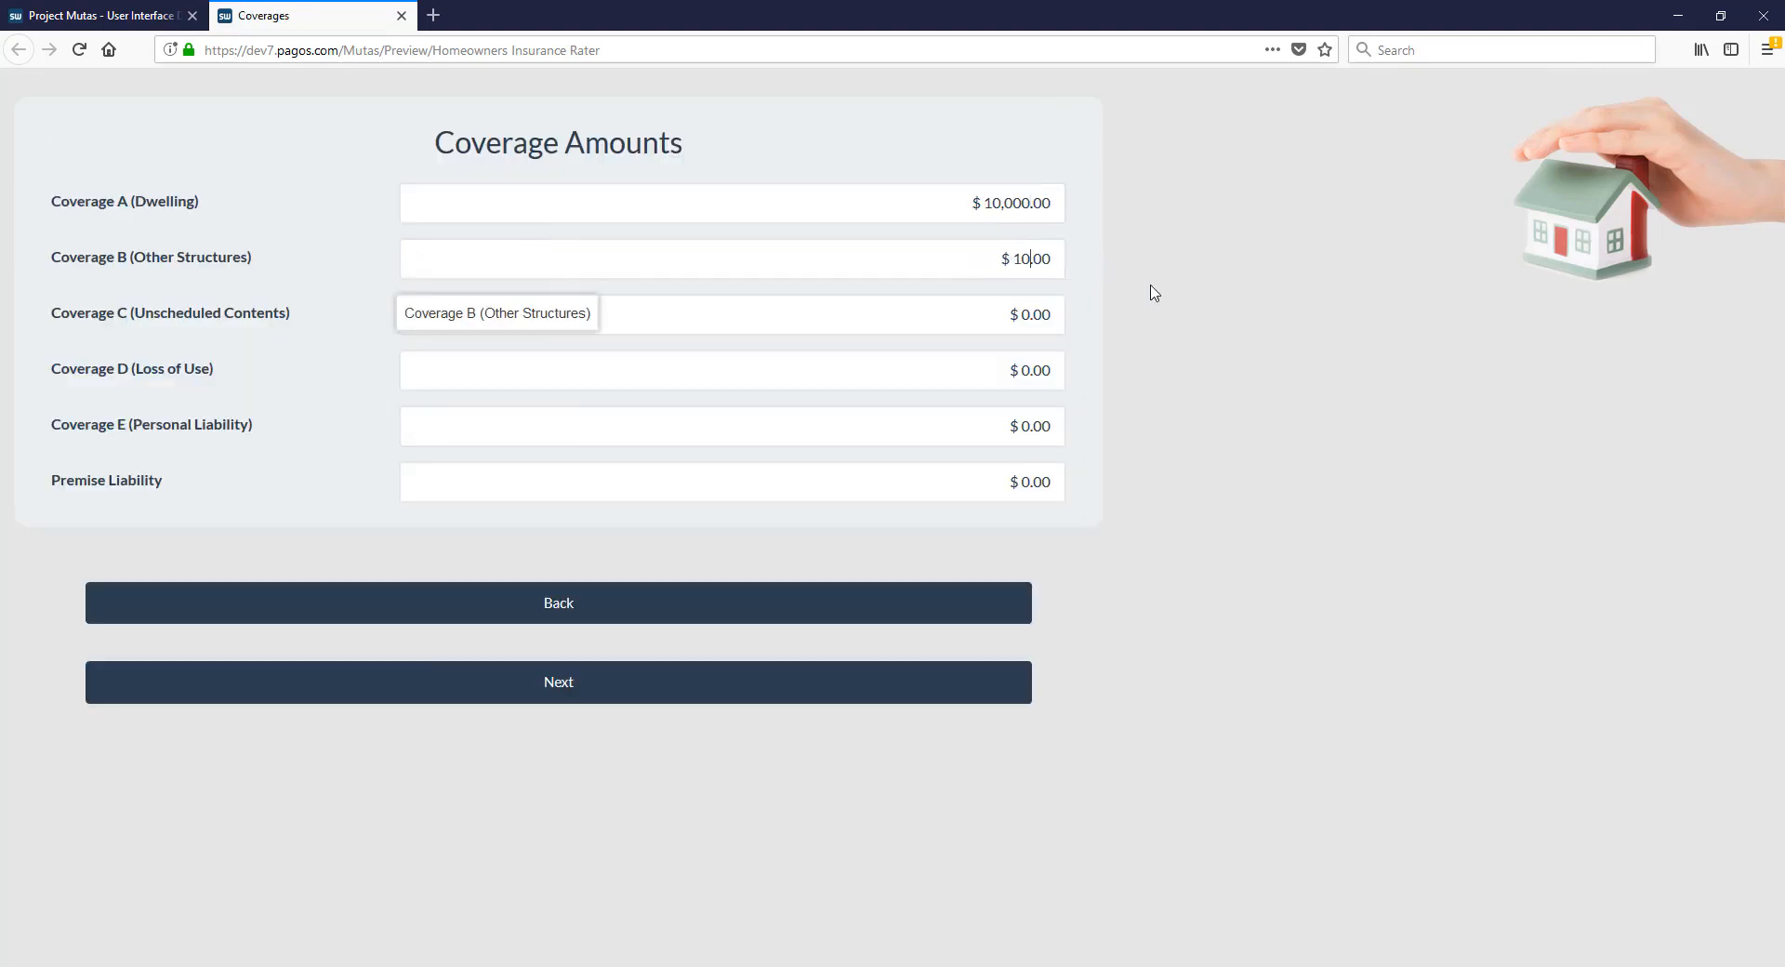
pyautogui.press('Tab')
pyautogui.write('10000')
pyautogui.press('Tab')
pyautogui.write('10000')
pyautogui.press('Tab')
pyautogui.write('10000')
pyautogui.press('Tab')
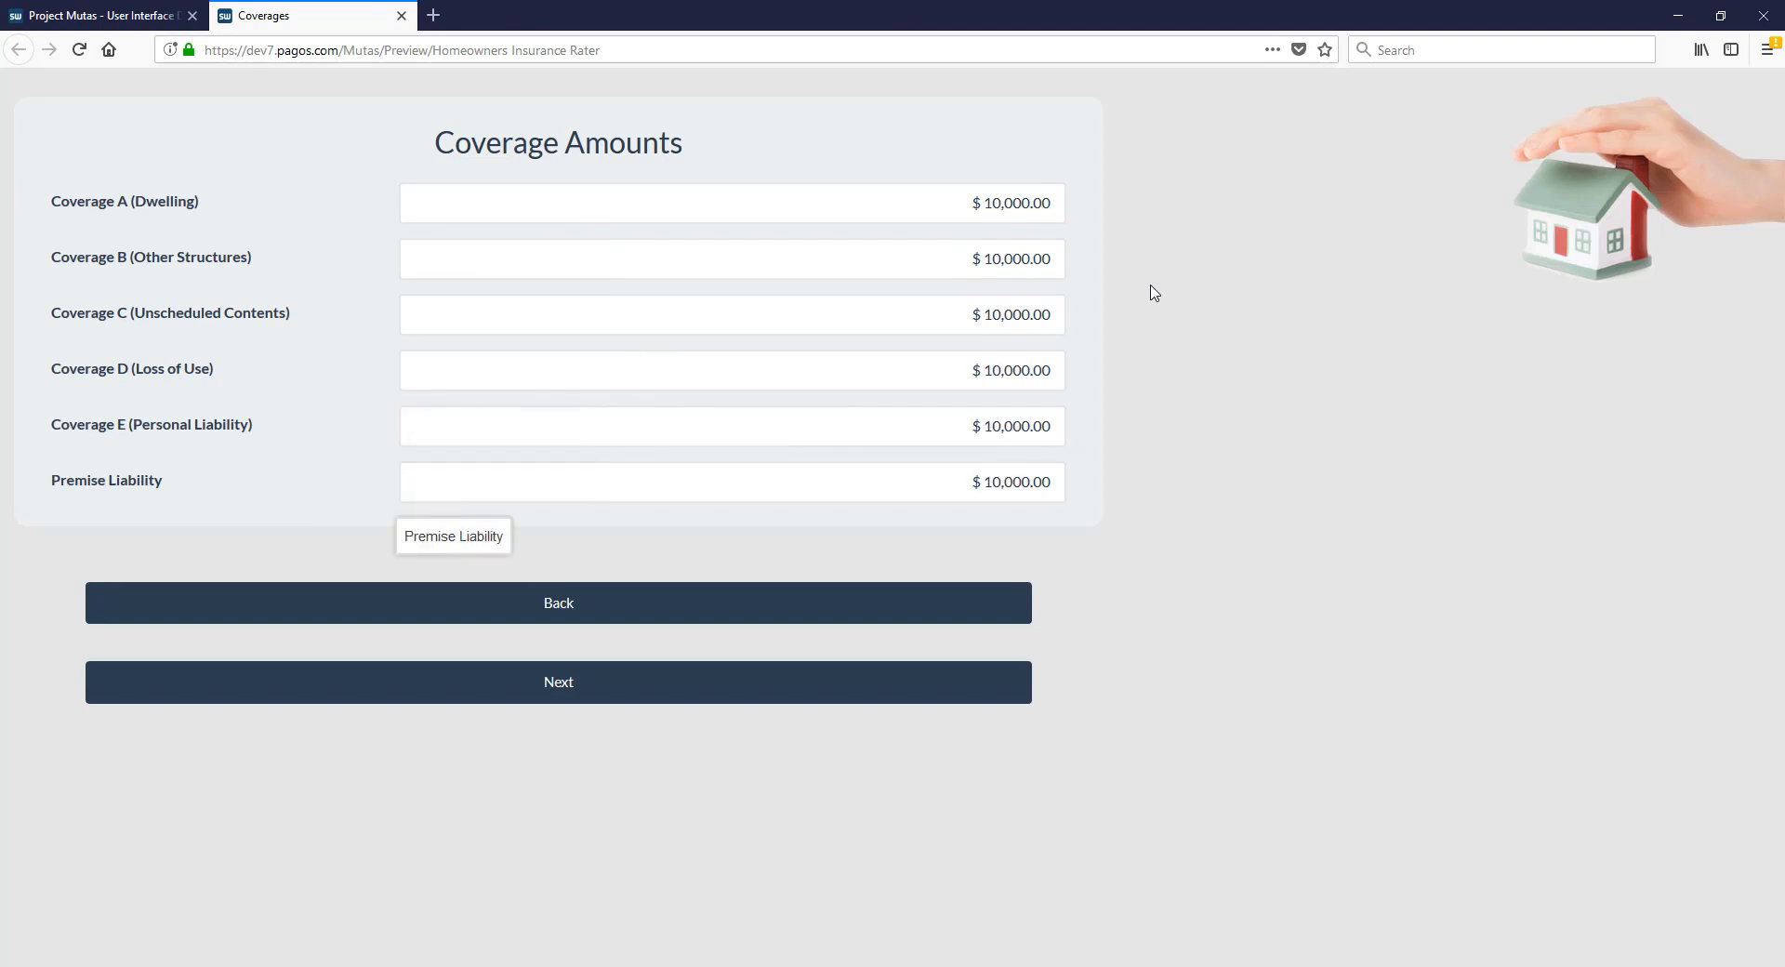
pyautogui.click(912, 685)
# - Set all six additional property coverage amounts, from Jewelry through Additional Structures (HO-48), to 10,000 and continue to the liability coverages
pyautogui.write('100000.00')
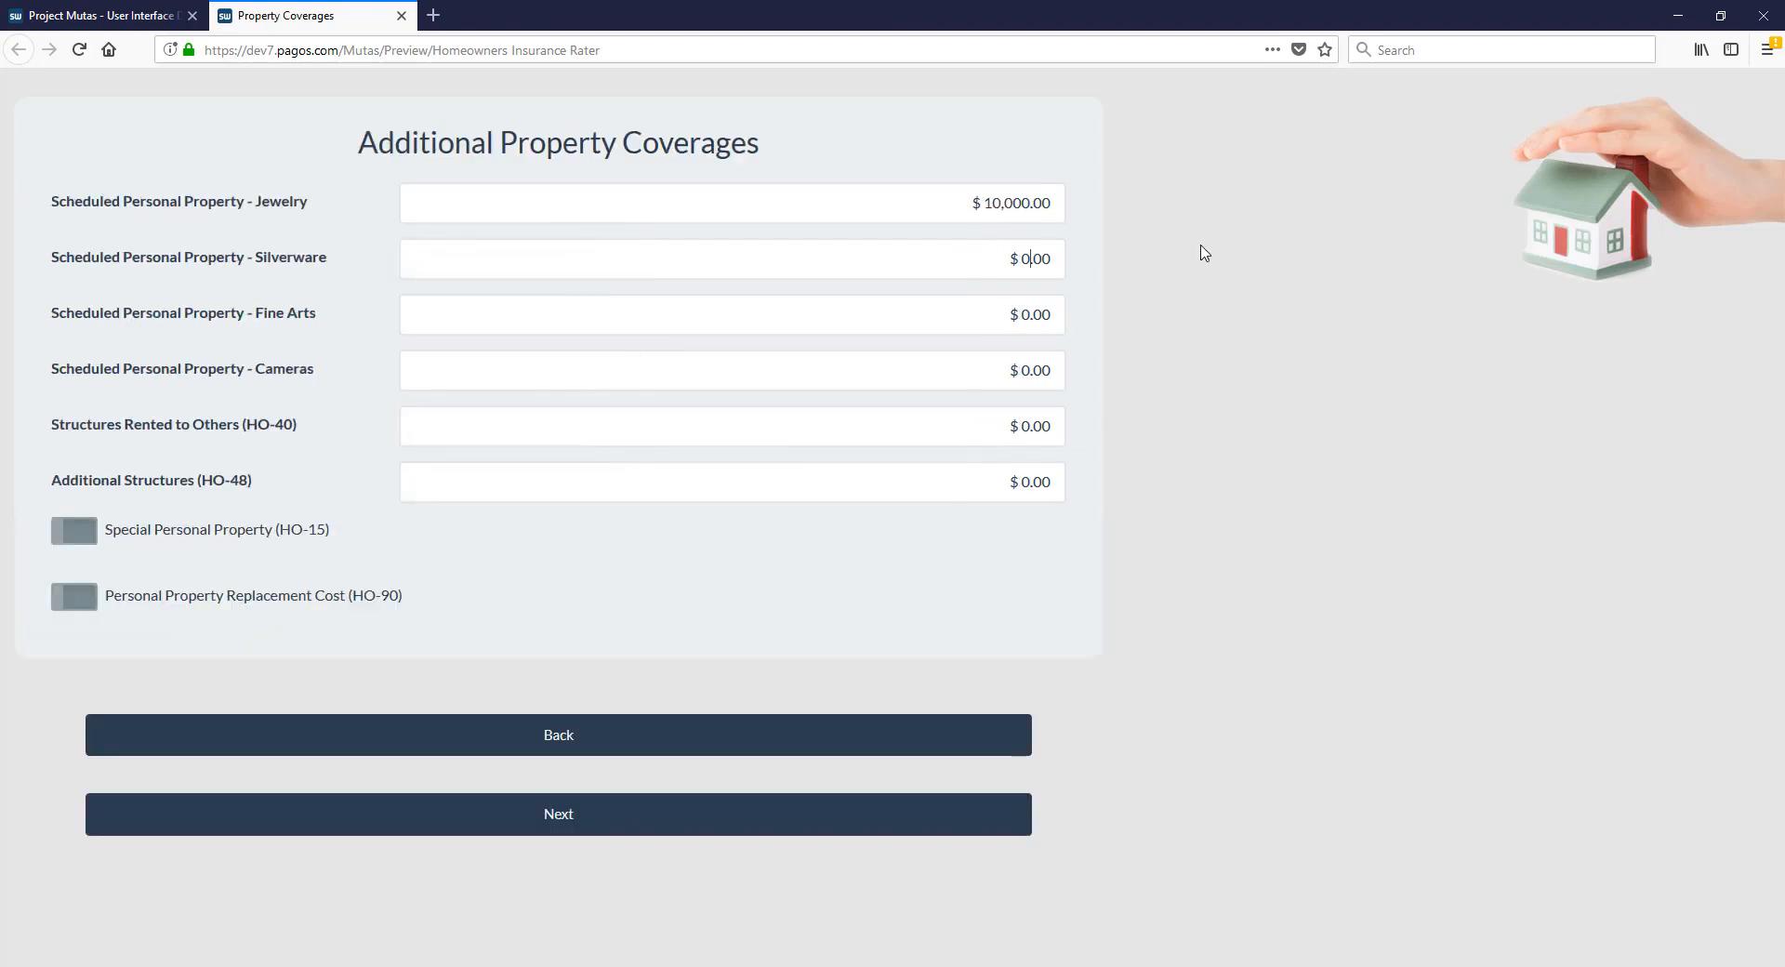
pyautogui.press('Tab')
pyautogui.write('10000')
pyautogui.press('Tab')
pyautogui.write('10000')
pyautogui.press('Tab')
pyautogui.write('10000\t10000\t10000')
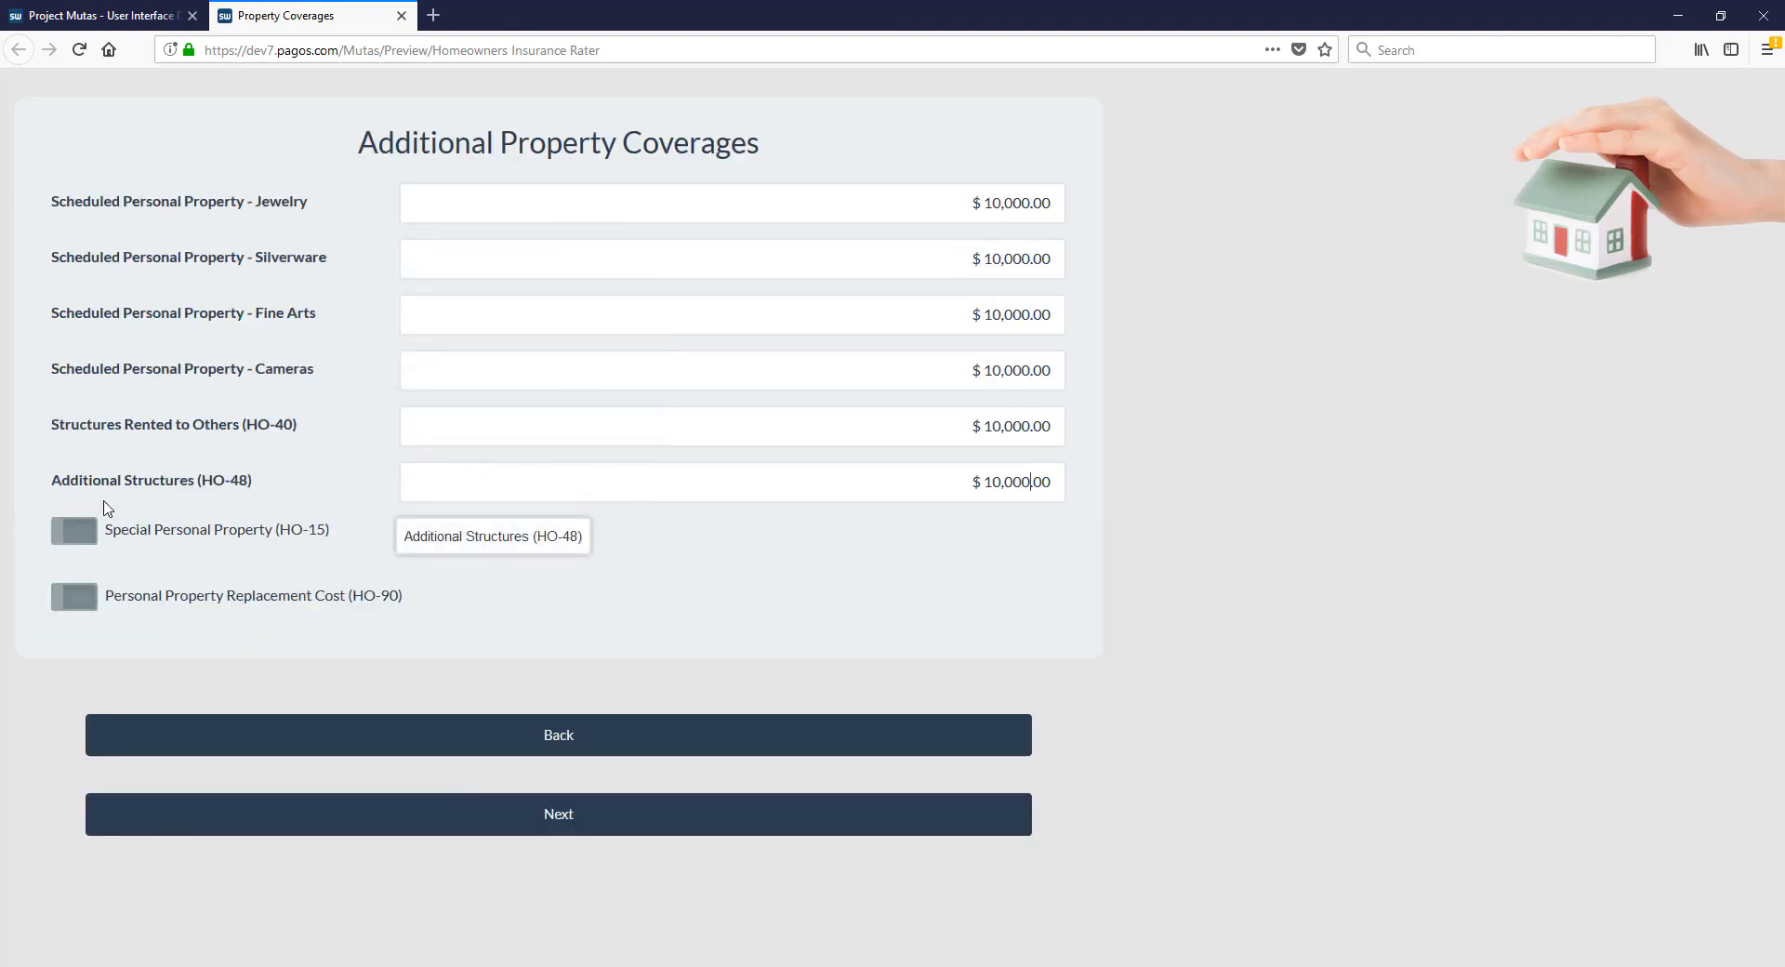
pyautogui.press('Tab')
pyautogui.press('Tab')
pyautogui.click(460, 815)
# - Enable Permitted Incidental Occupancies (HO-42) and Permission to Rent, and continue to the policy credits
pyautogui.click(74, 195)
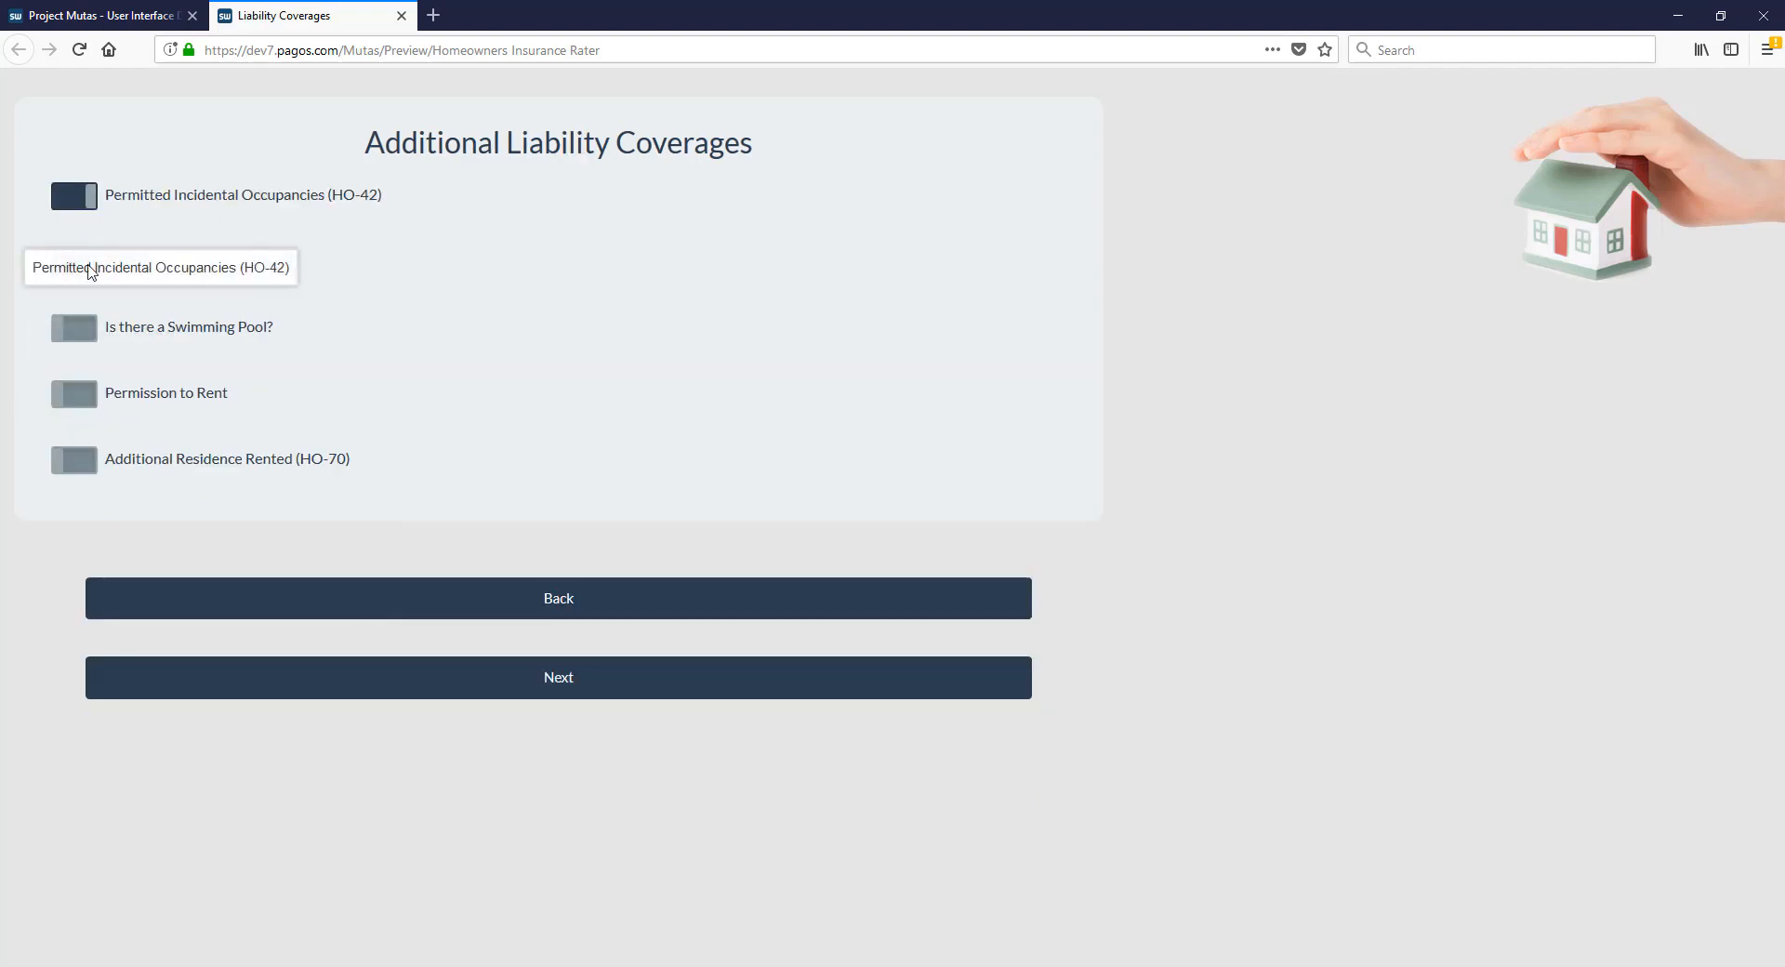
pyautogui.click(73, 393)
pyautogui.click(562, 673)
# - Enable Storm Shutters with type Fixed Aluminum, enable Burglar Alarm, and continue to the policy information
pyautogui.click(67, 206)
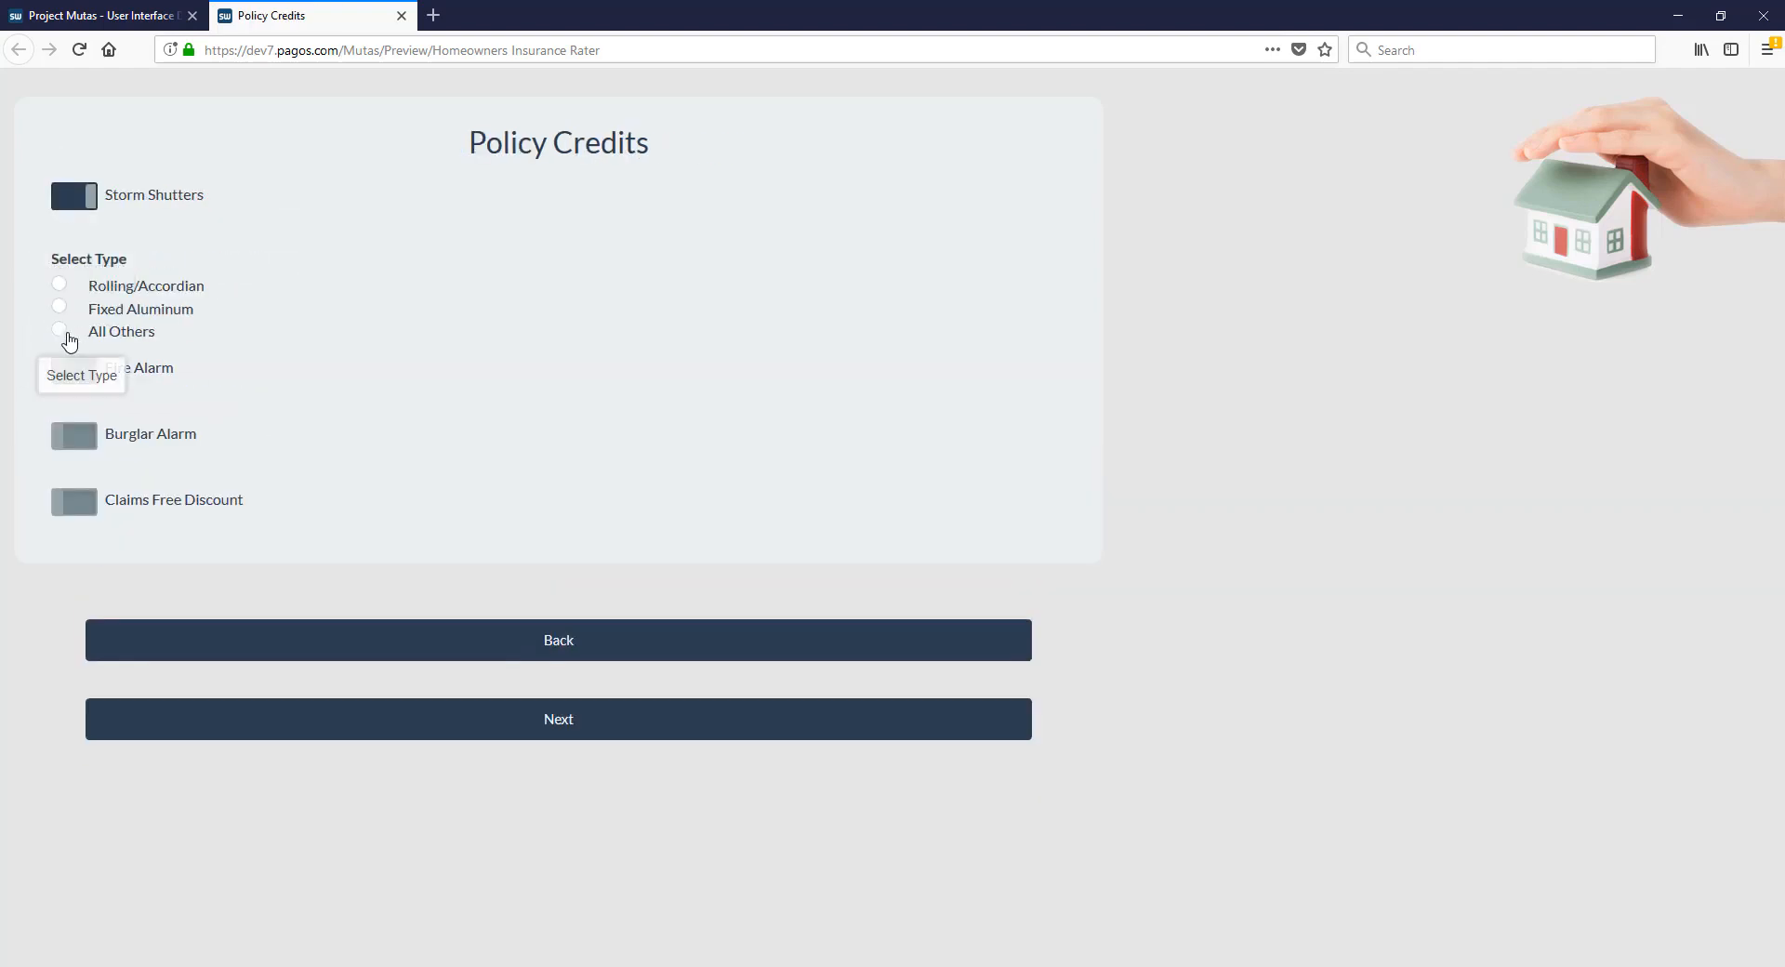
pyautogui.click(60, 302)
pyautogui.click(73, 435)
pyautogui.click(545, 725)
# - Set Construction to Masonry, Policy Type to HO2, Cat Deductible to 2% and Non-Cat Deductible to $1000
pyautogui.click(549, 206)
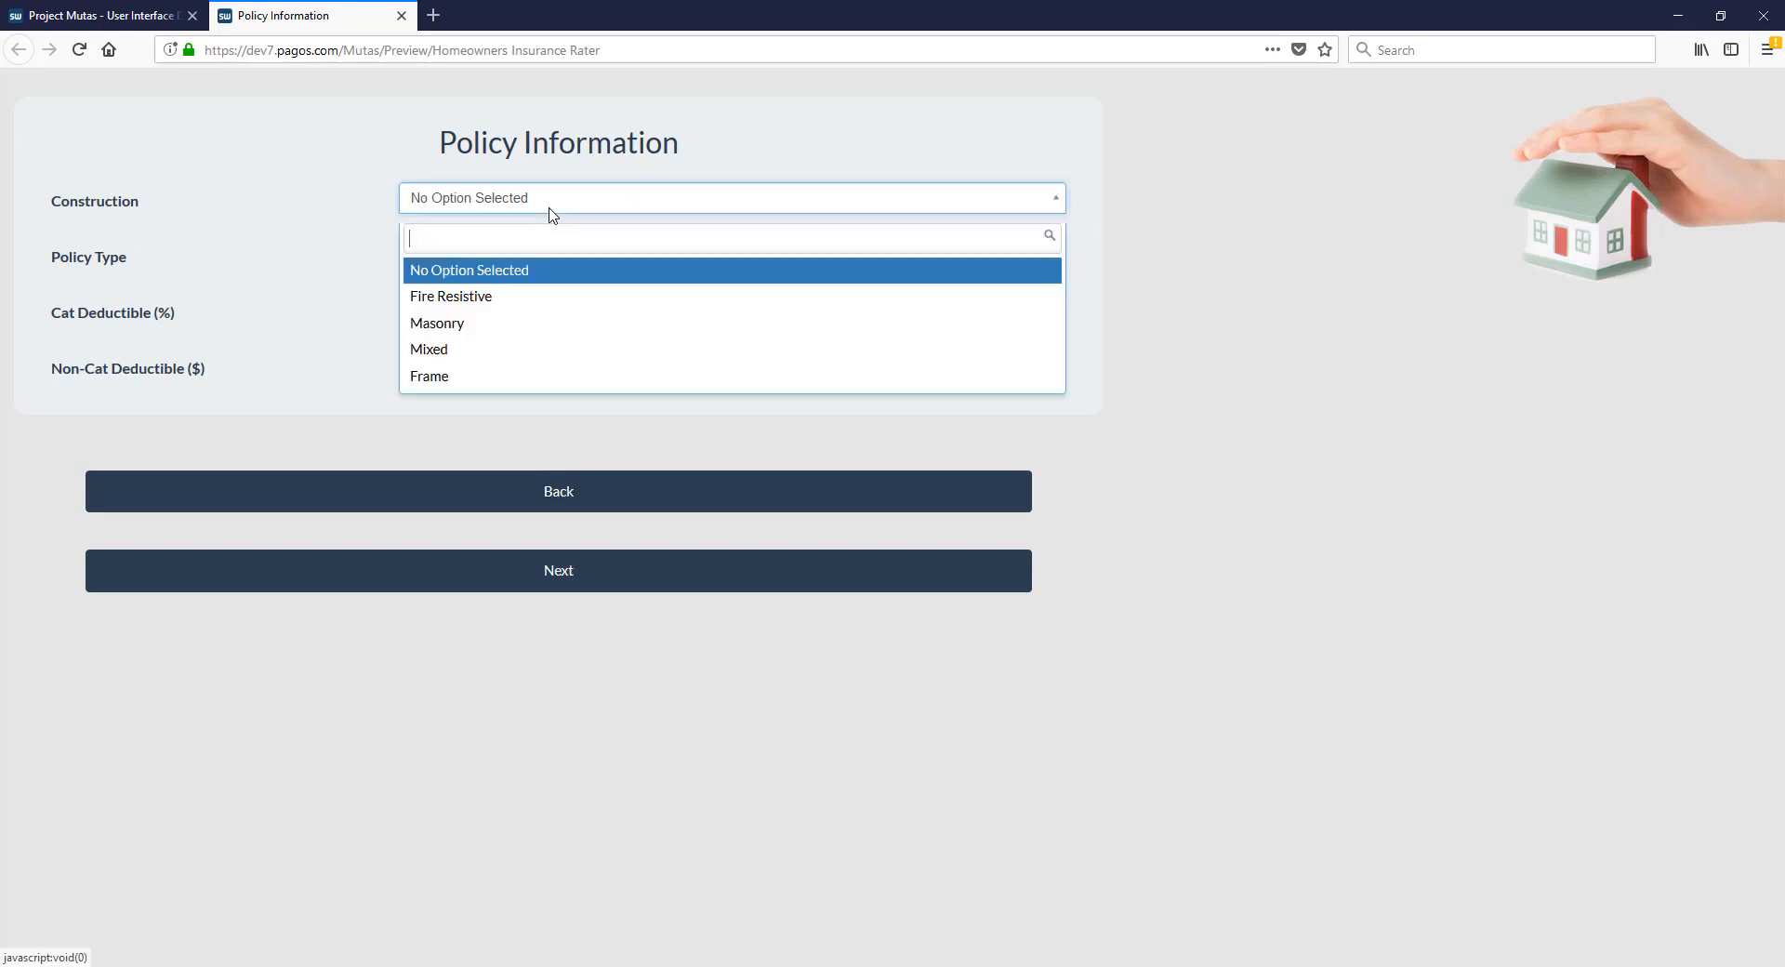
pyautogui.click(526, 323)
pyautogui.click(520, 263)
pyautogui.click(519, 353)
pyautogui.click(517, 319)
pyautogui.click(515, 407)
pyautogui.click(514, 372)
pyautogui.click(513, 490)
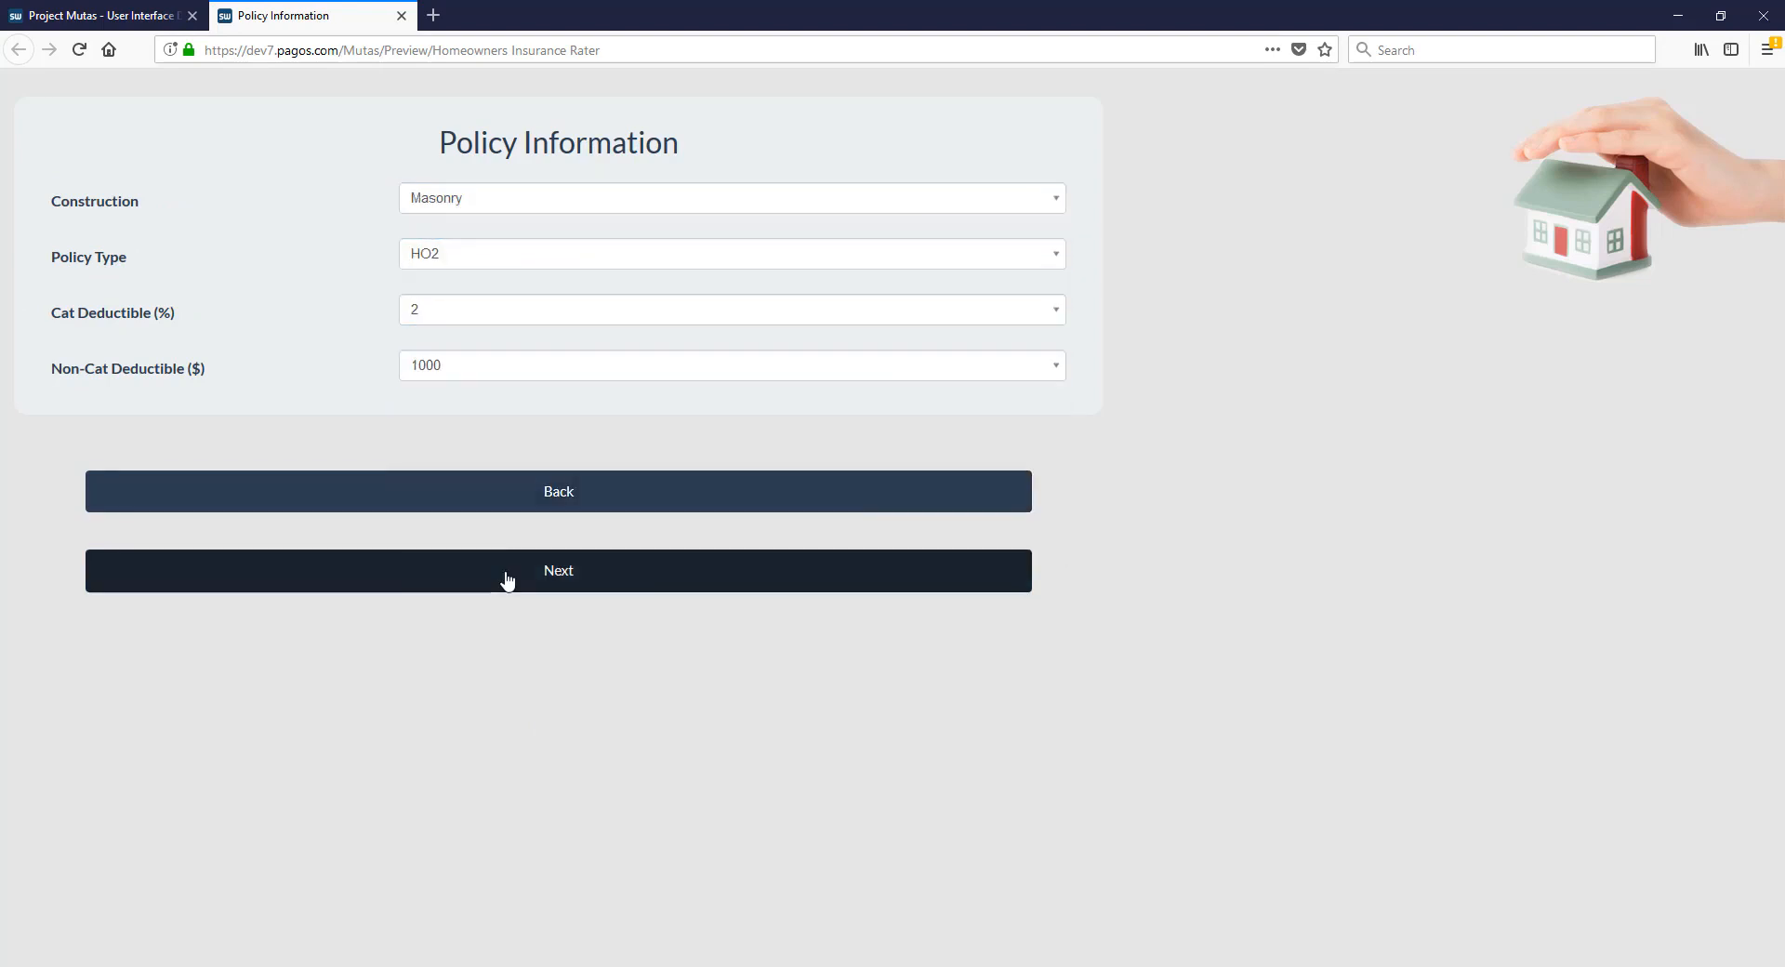
# - Continue to the calculated premiums and export the proposal
pyautogui.click(507, 580)
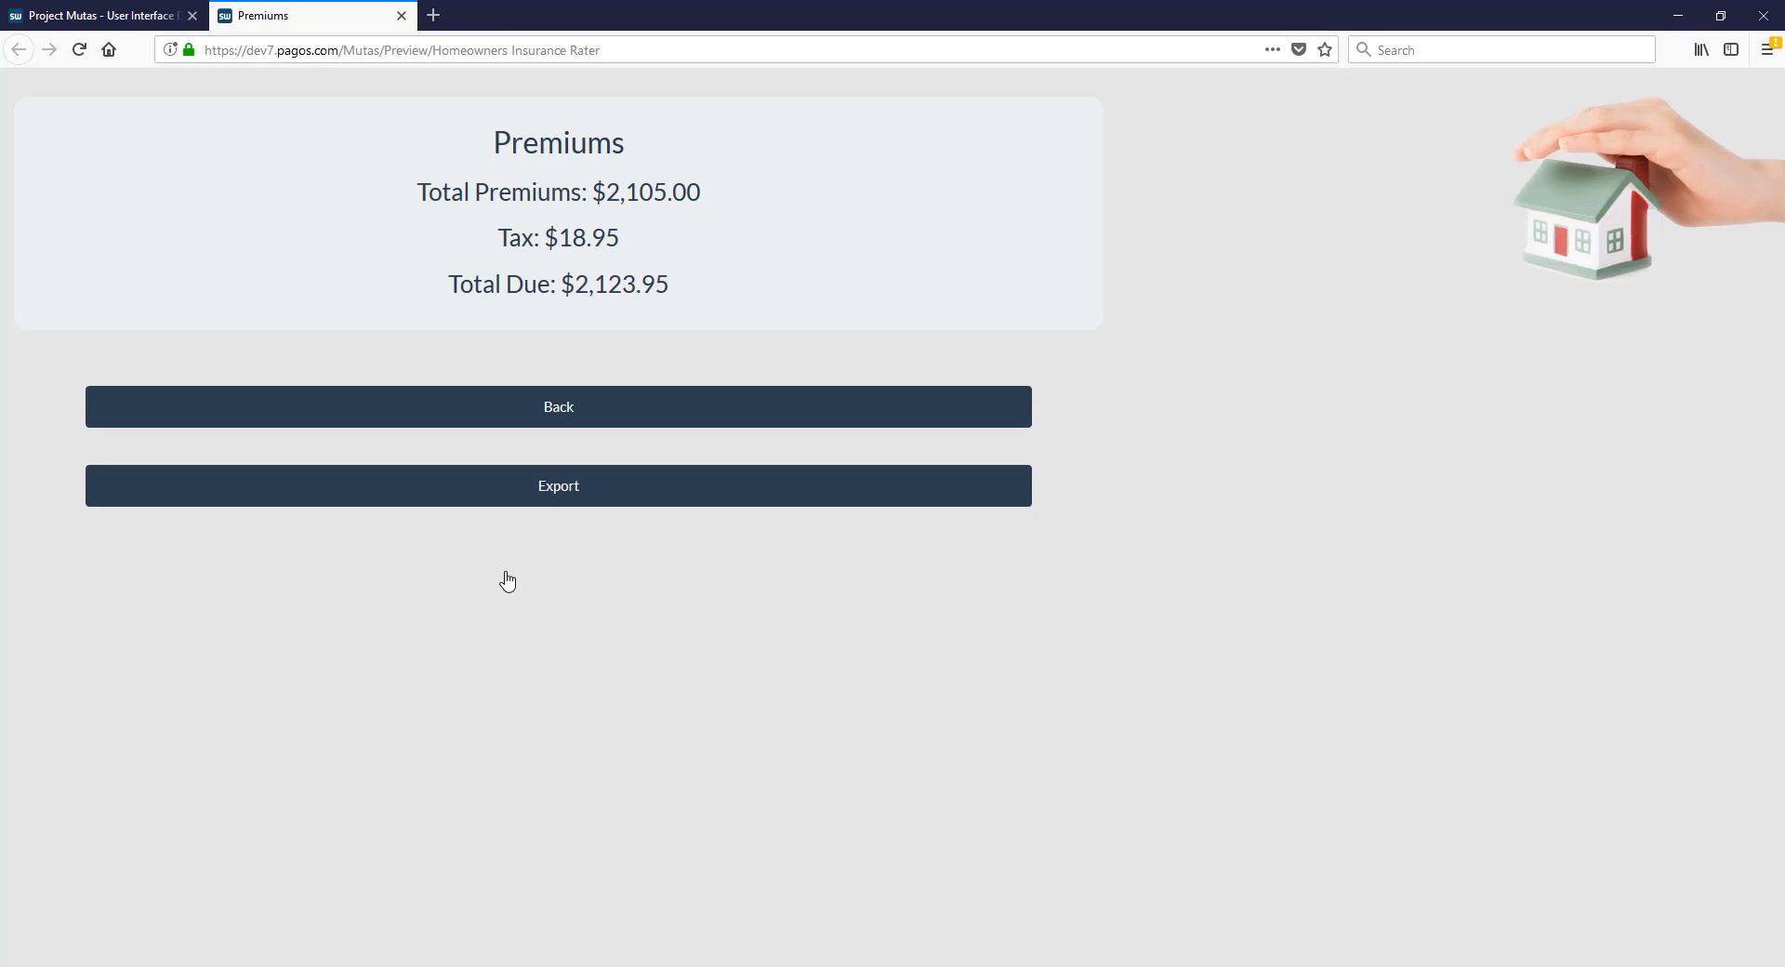
pyautogui.click(589, 490)
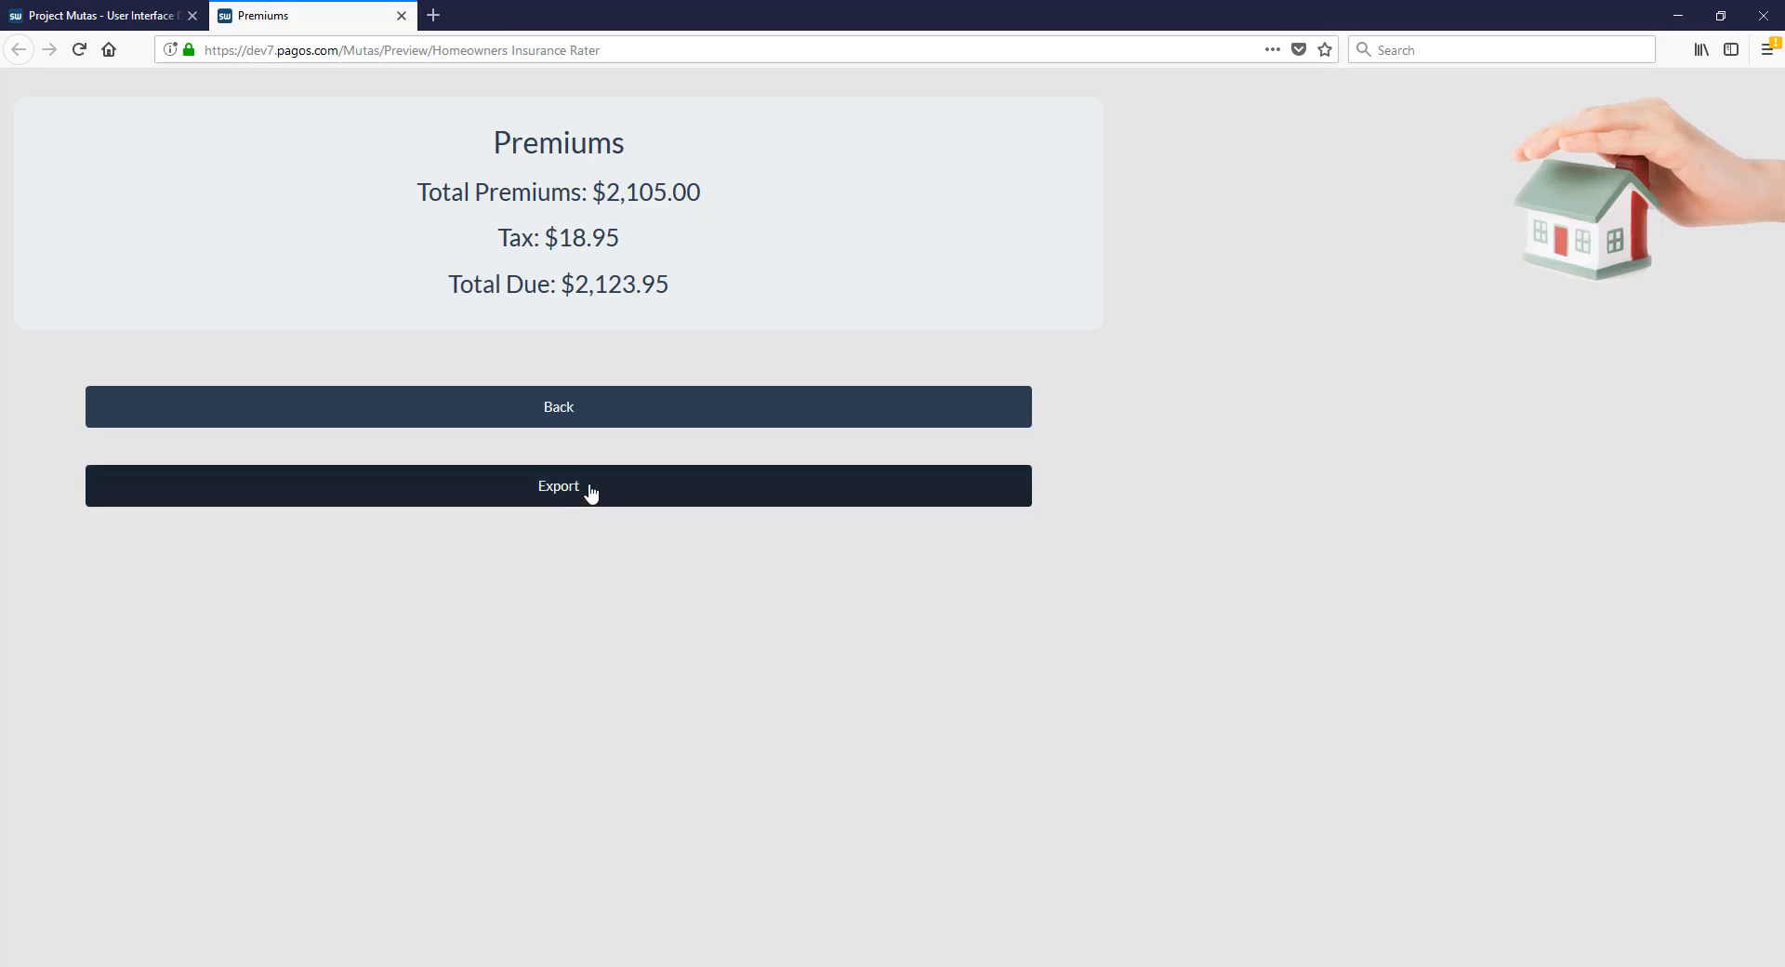